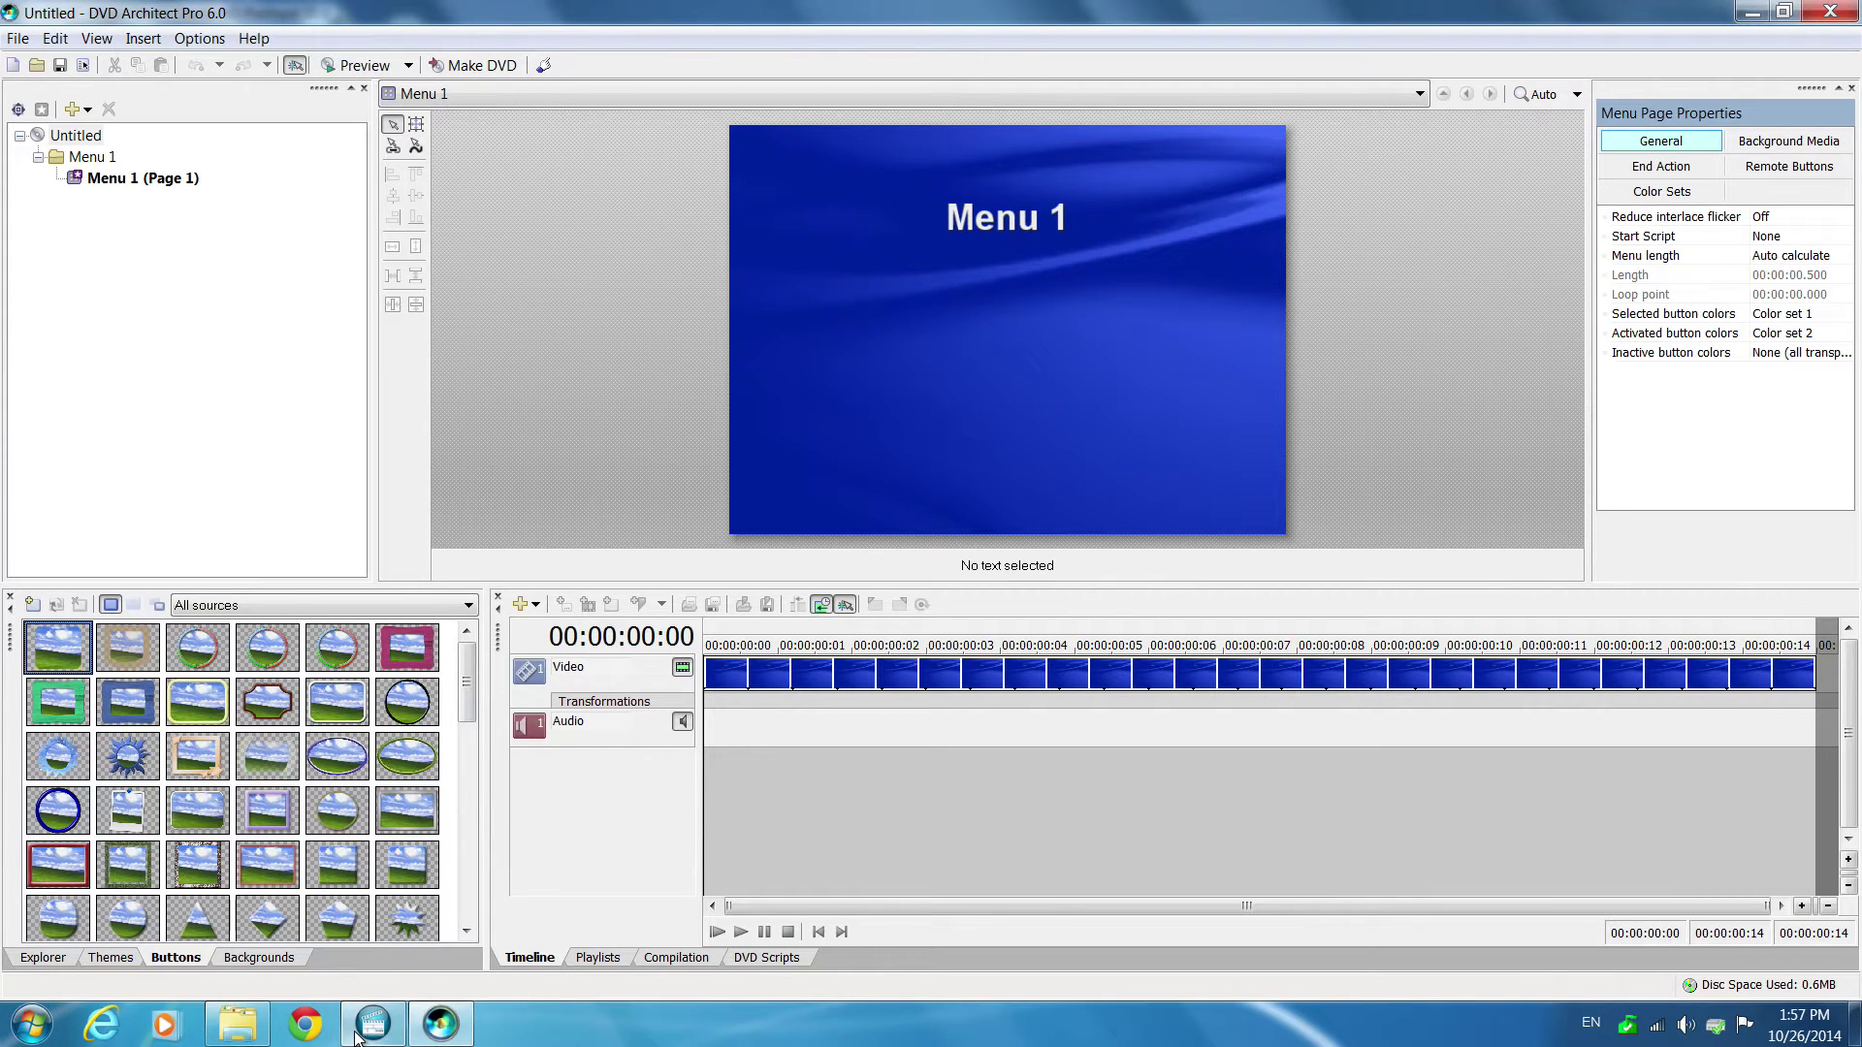
- Leave DVD Architect via Vegas Movie Studio and bring up the Z:\Video9 Explorer window
mouse_move(359, 1038)
key(alt+Tab)
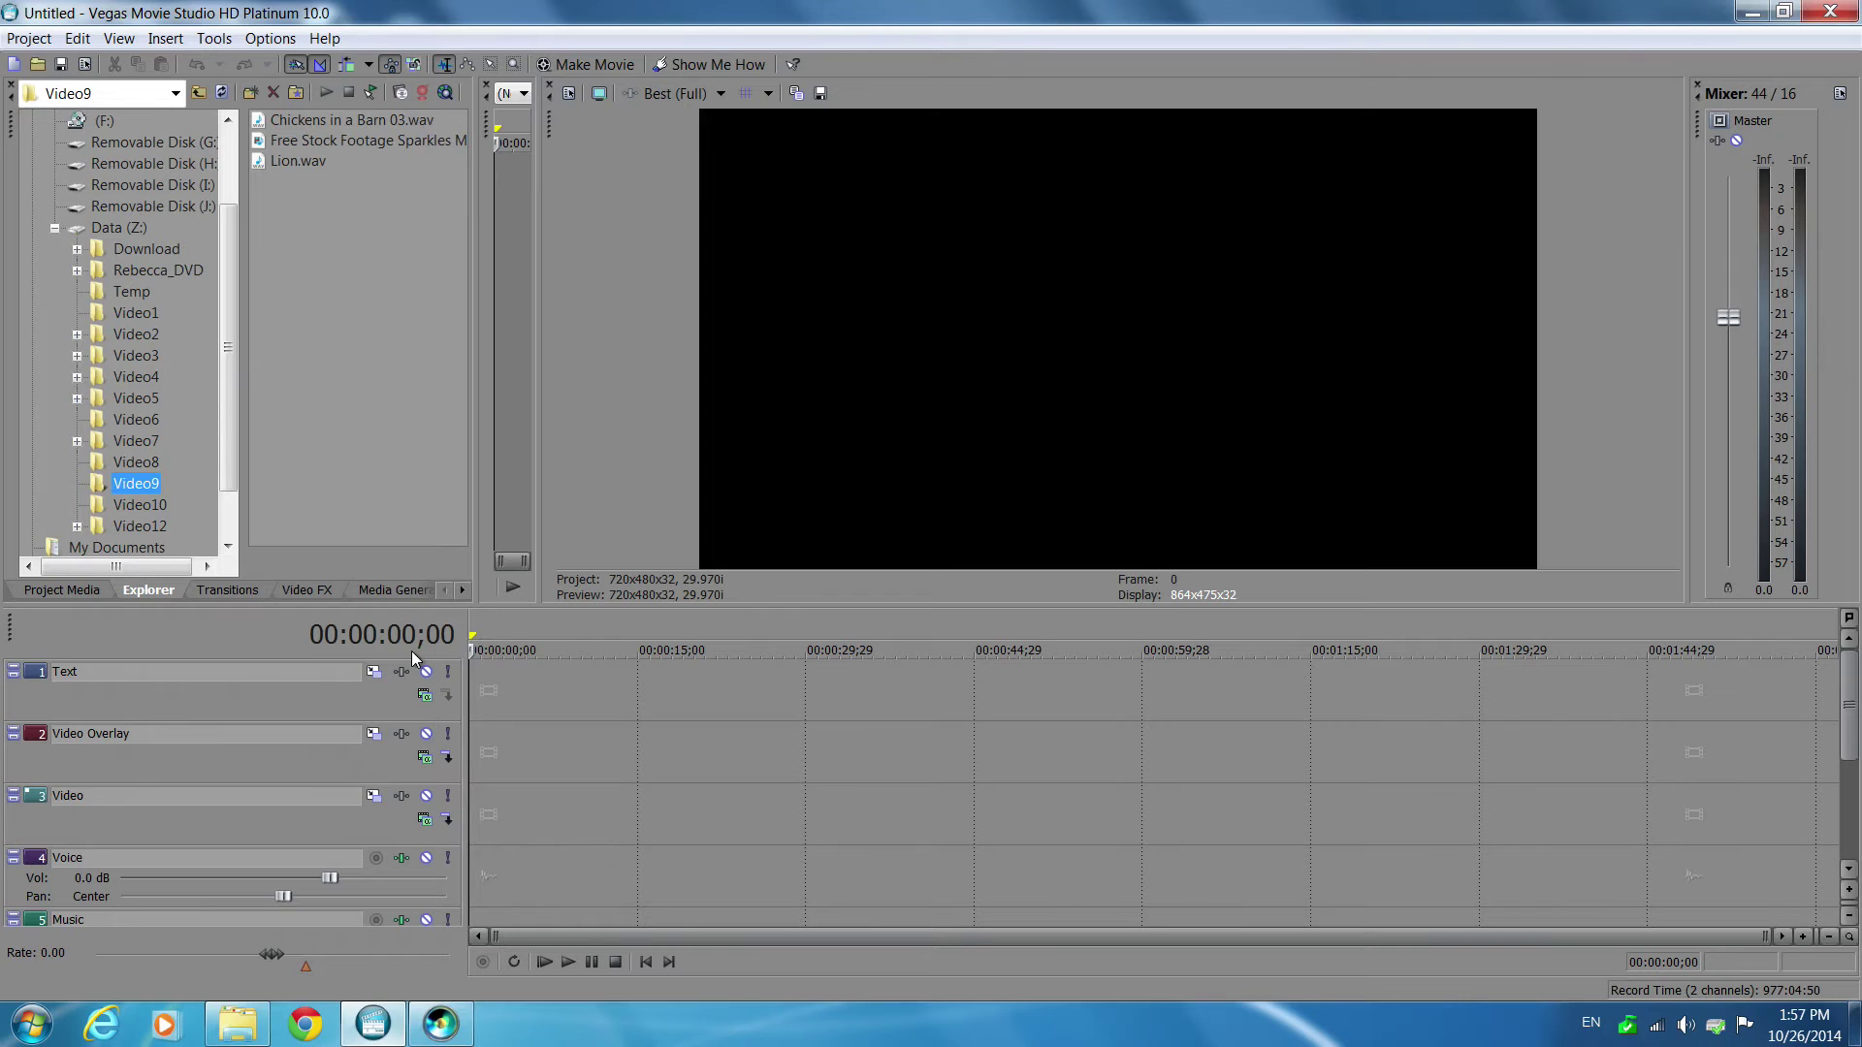
click(238, 1023)
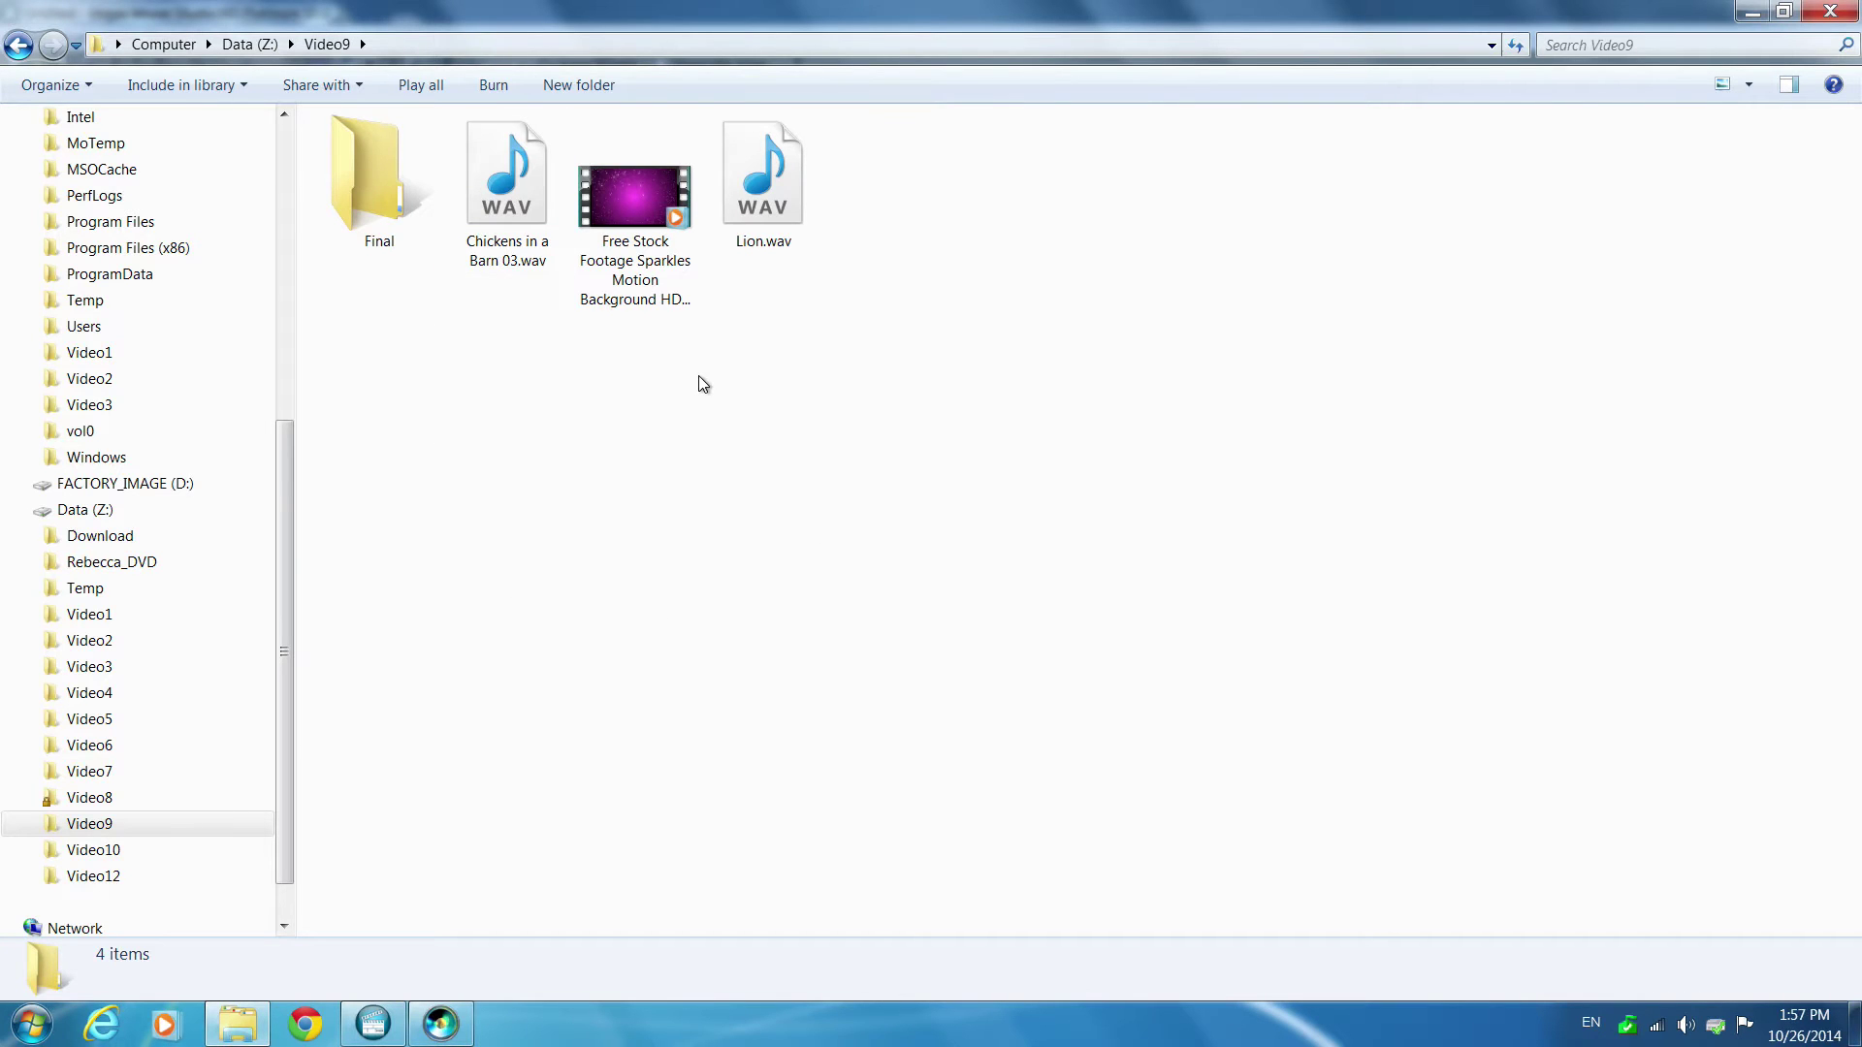
double_click(766, 218)
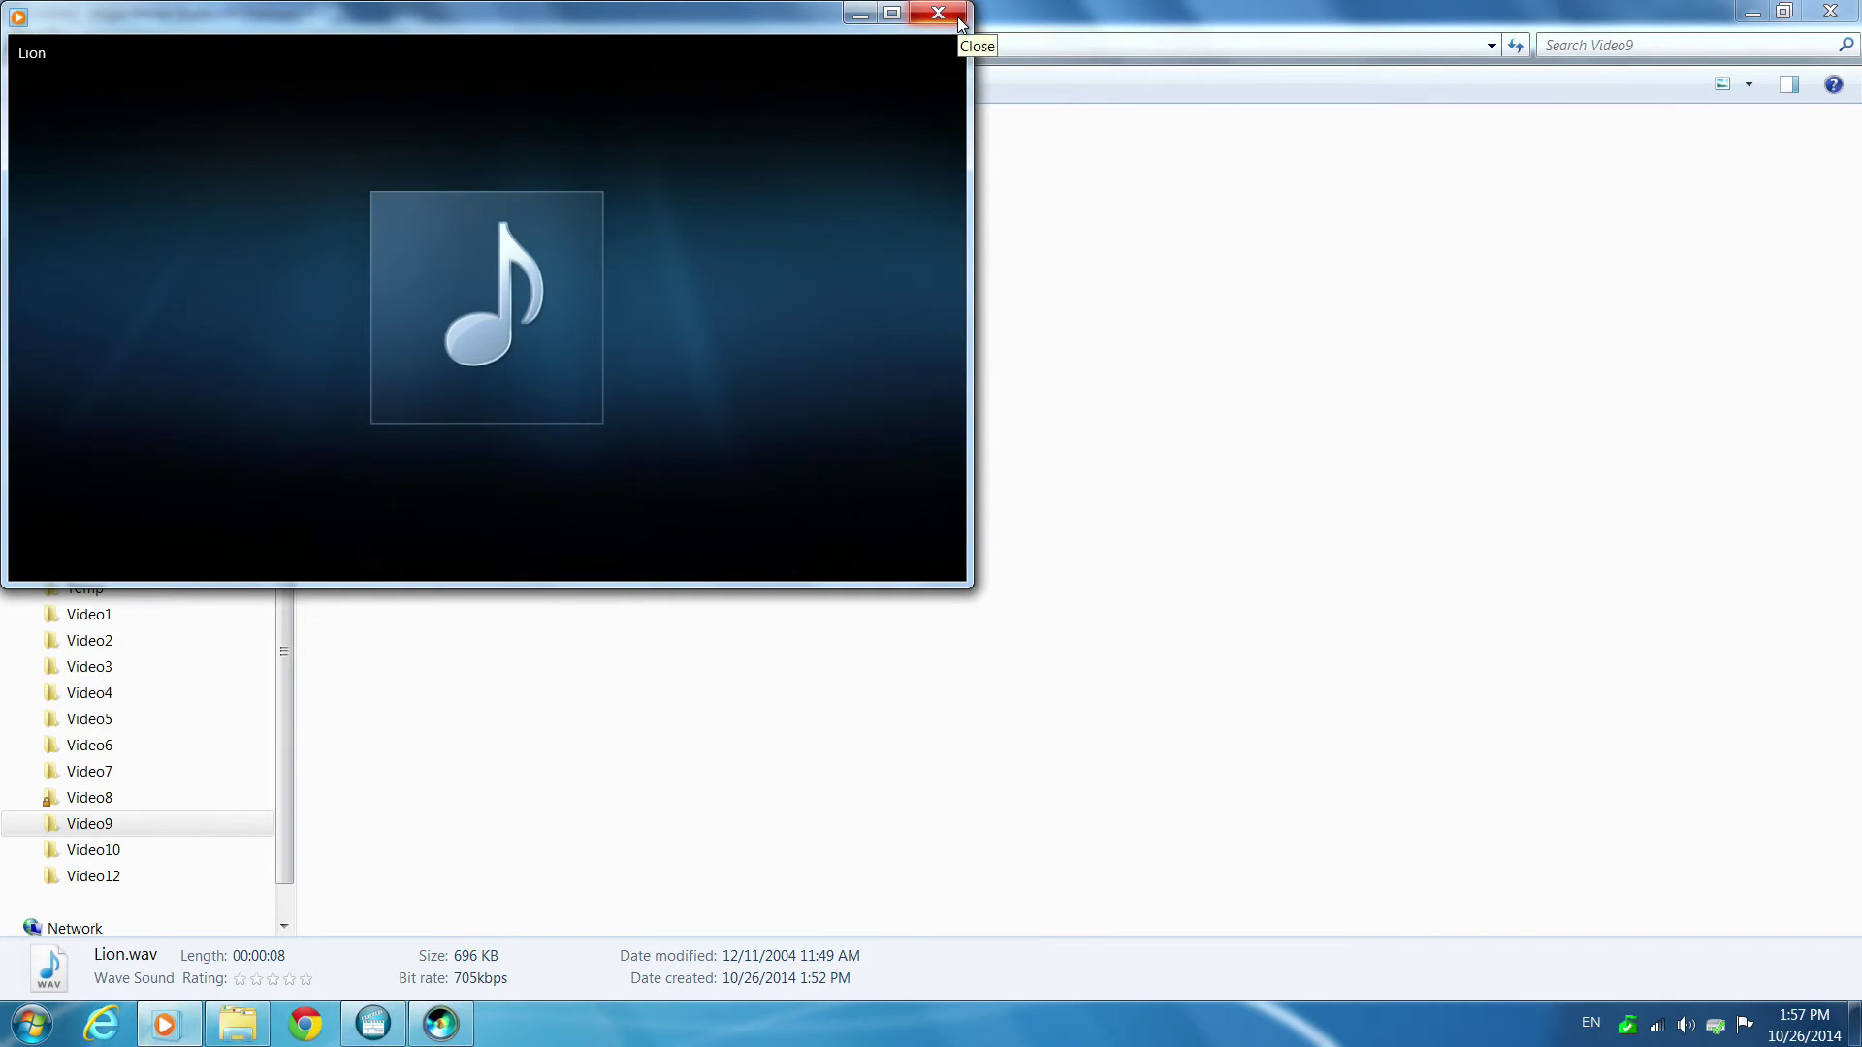
click(959, 19)
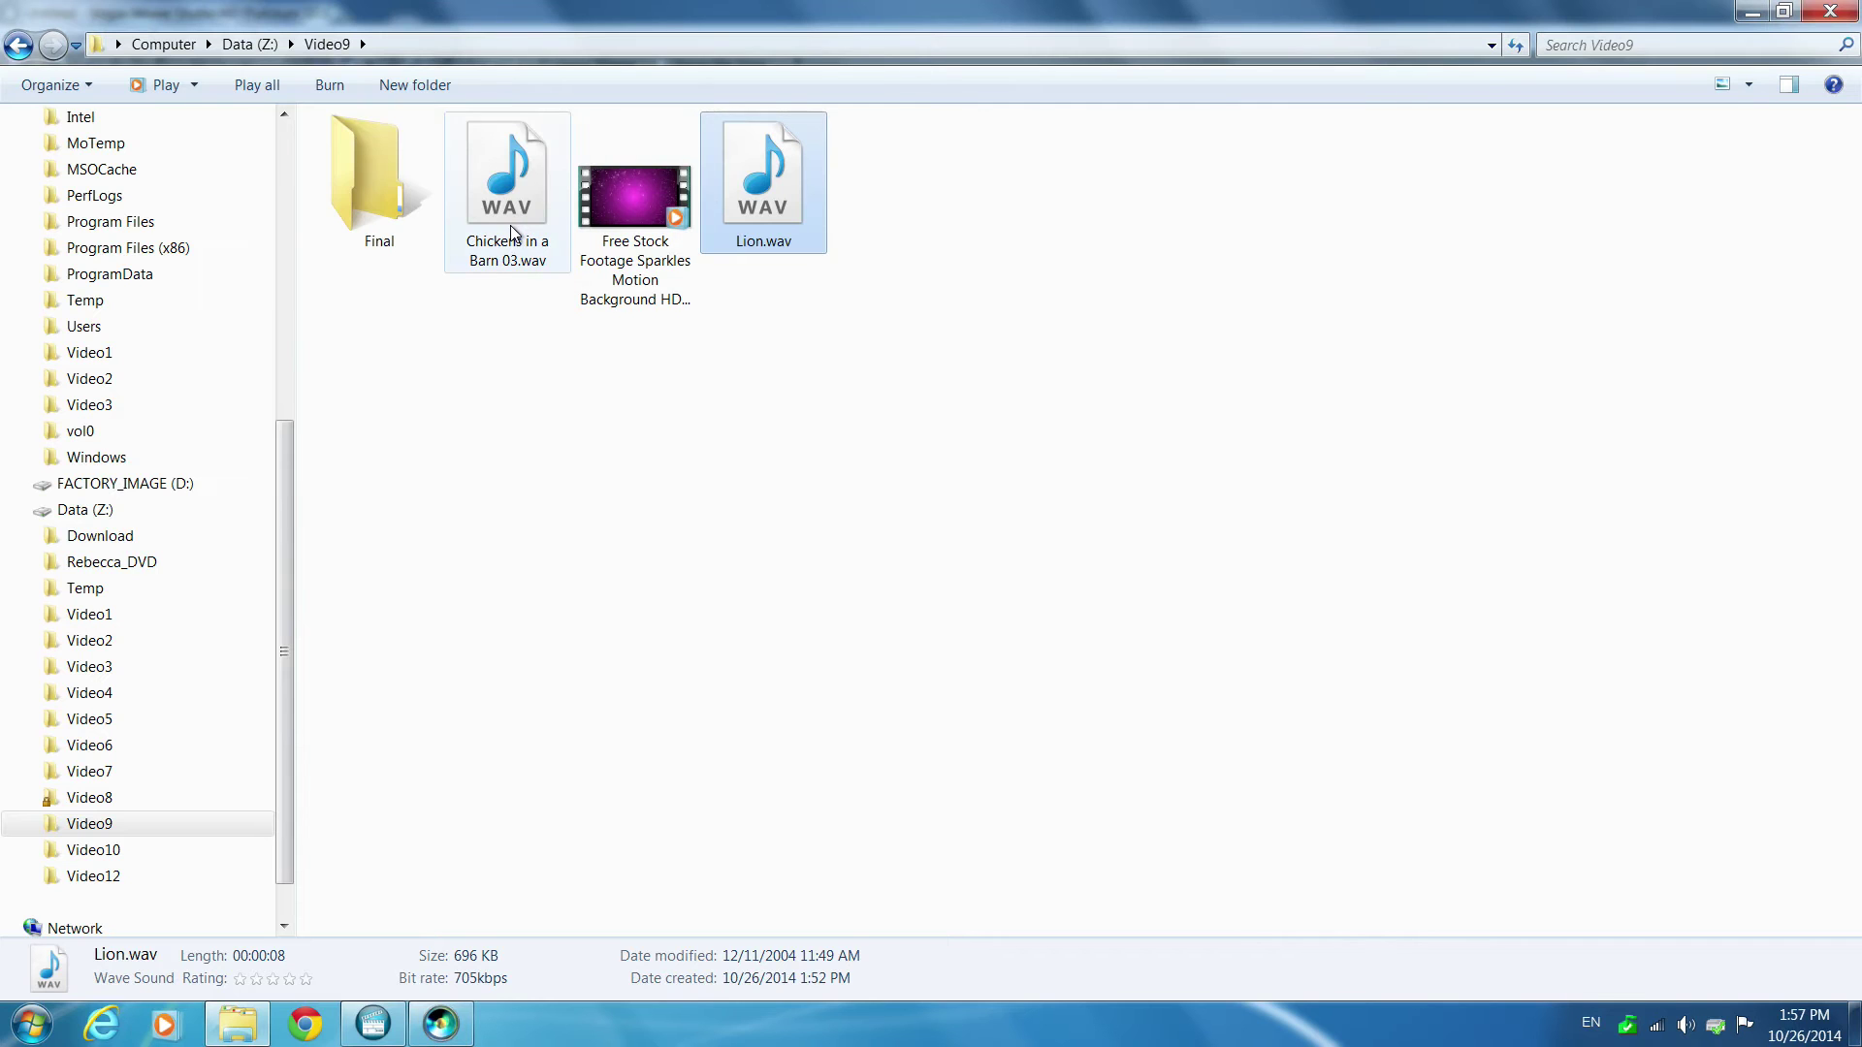
double_click(512, 231)
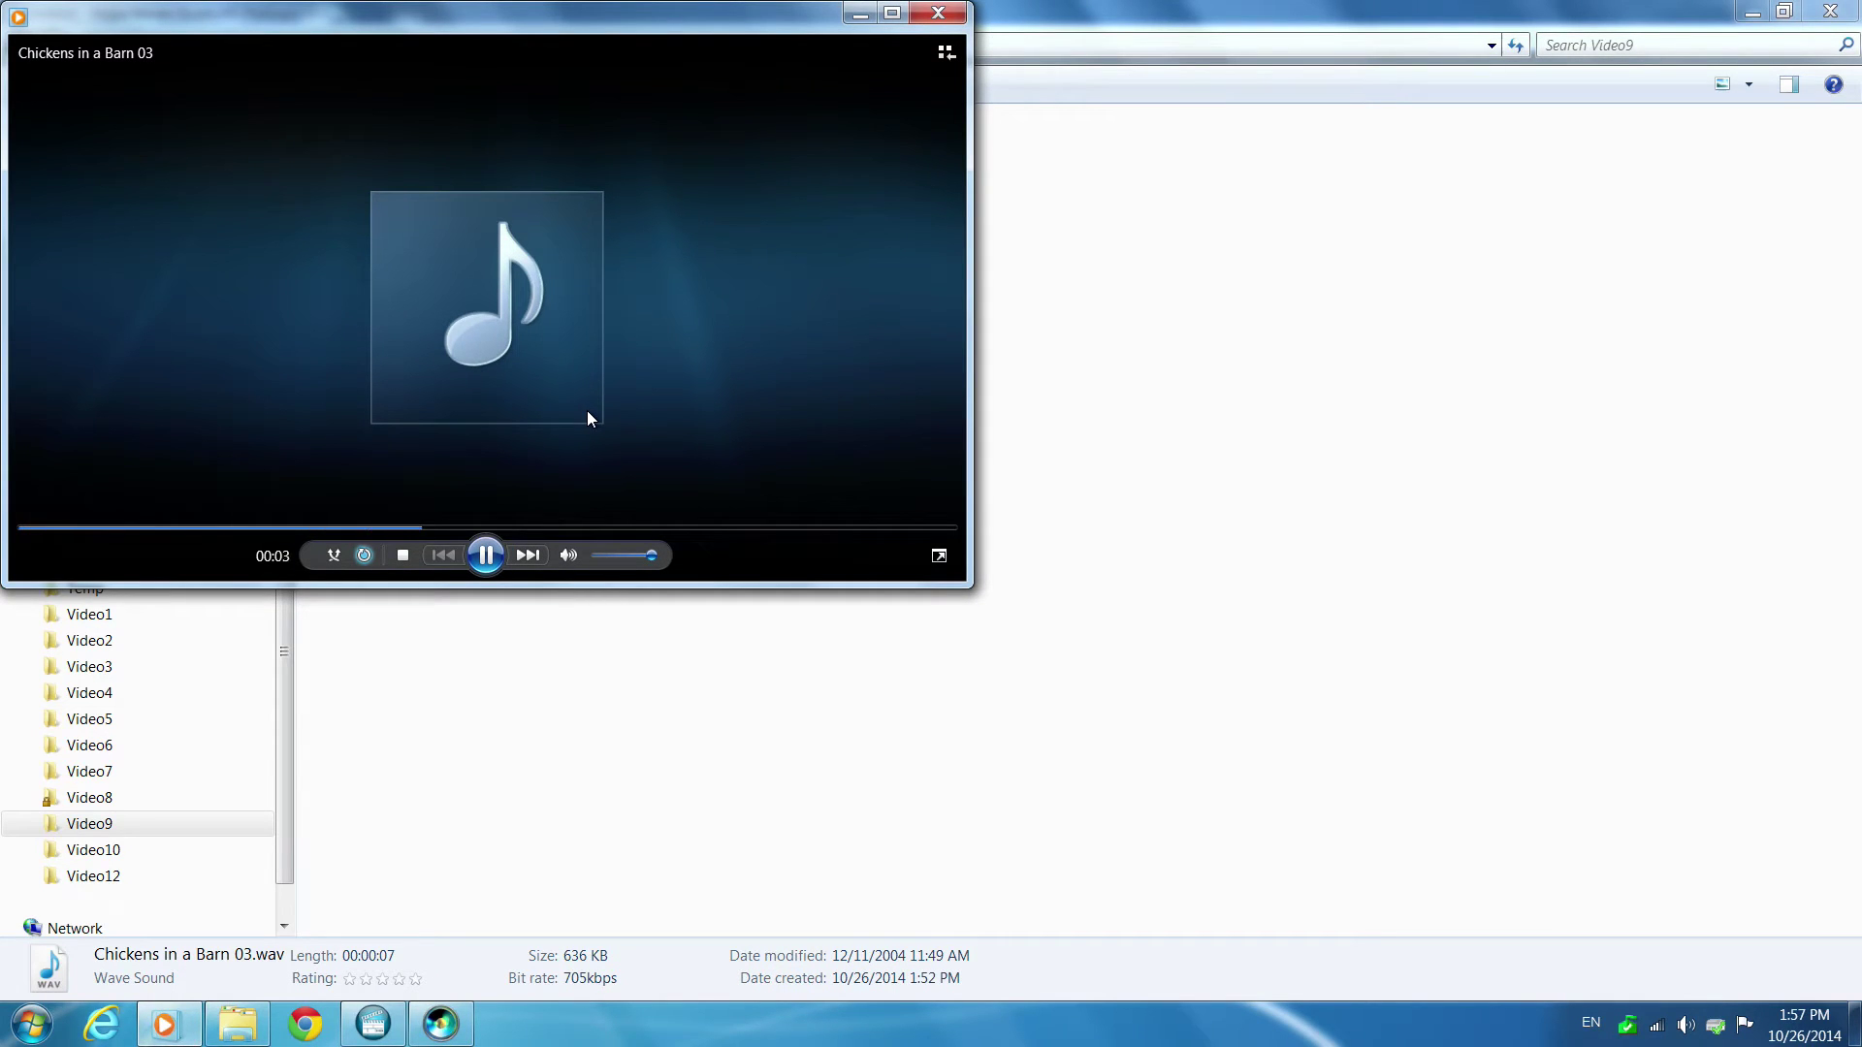
click(938, 13)
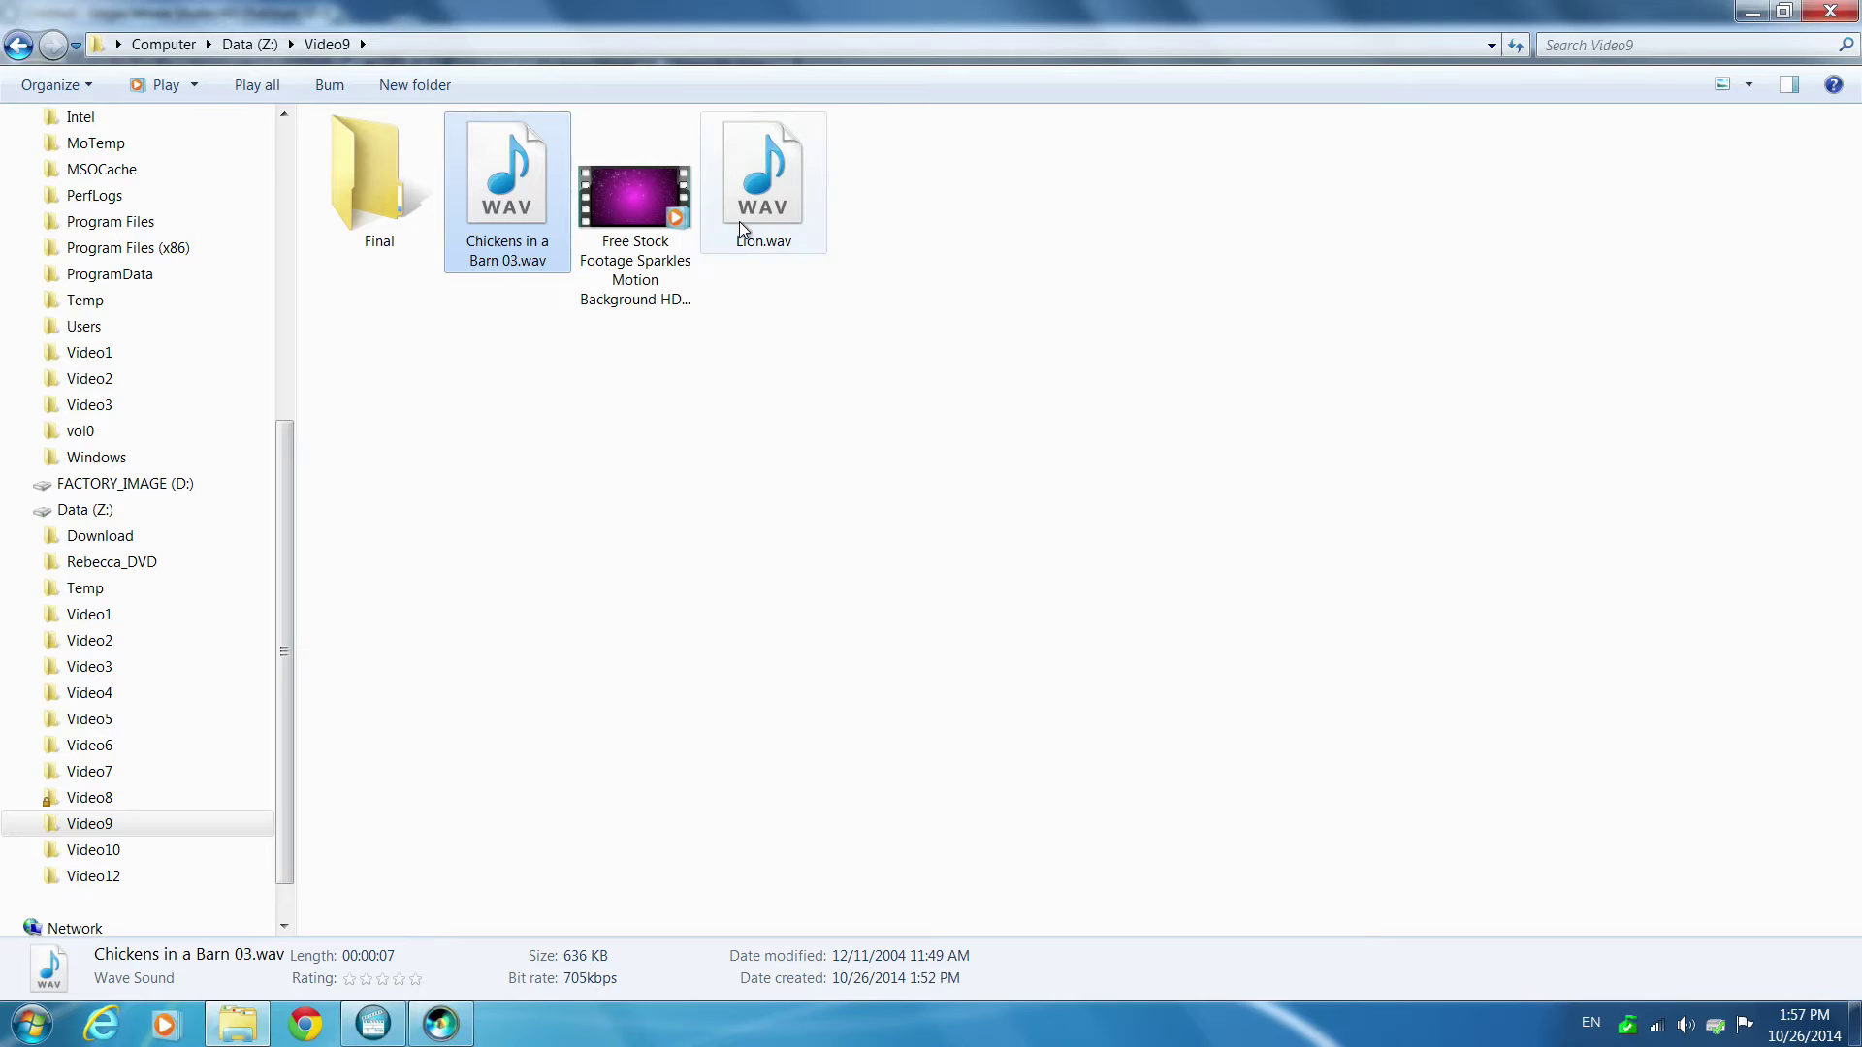
- Compare the sparkles video's length and size against Chickens in a Barn 03.wav in the details pane
click(642, 206)
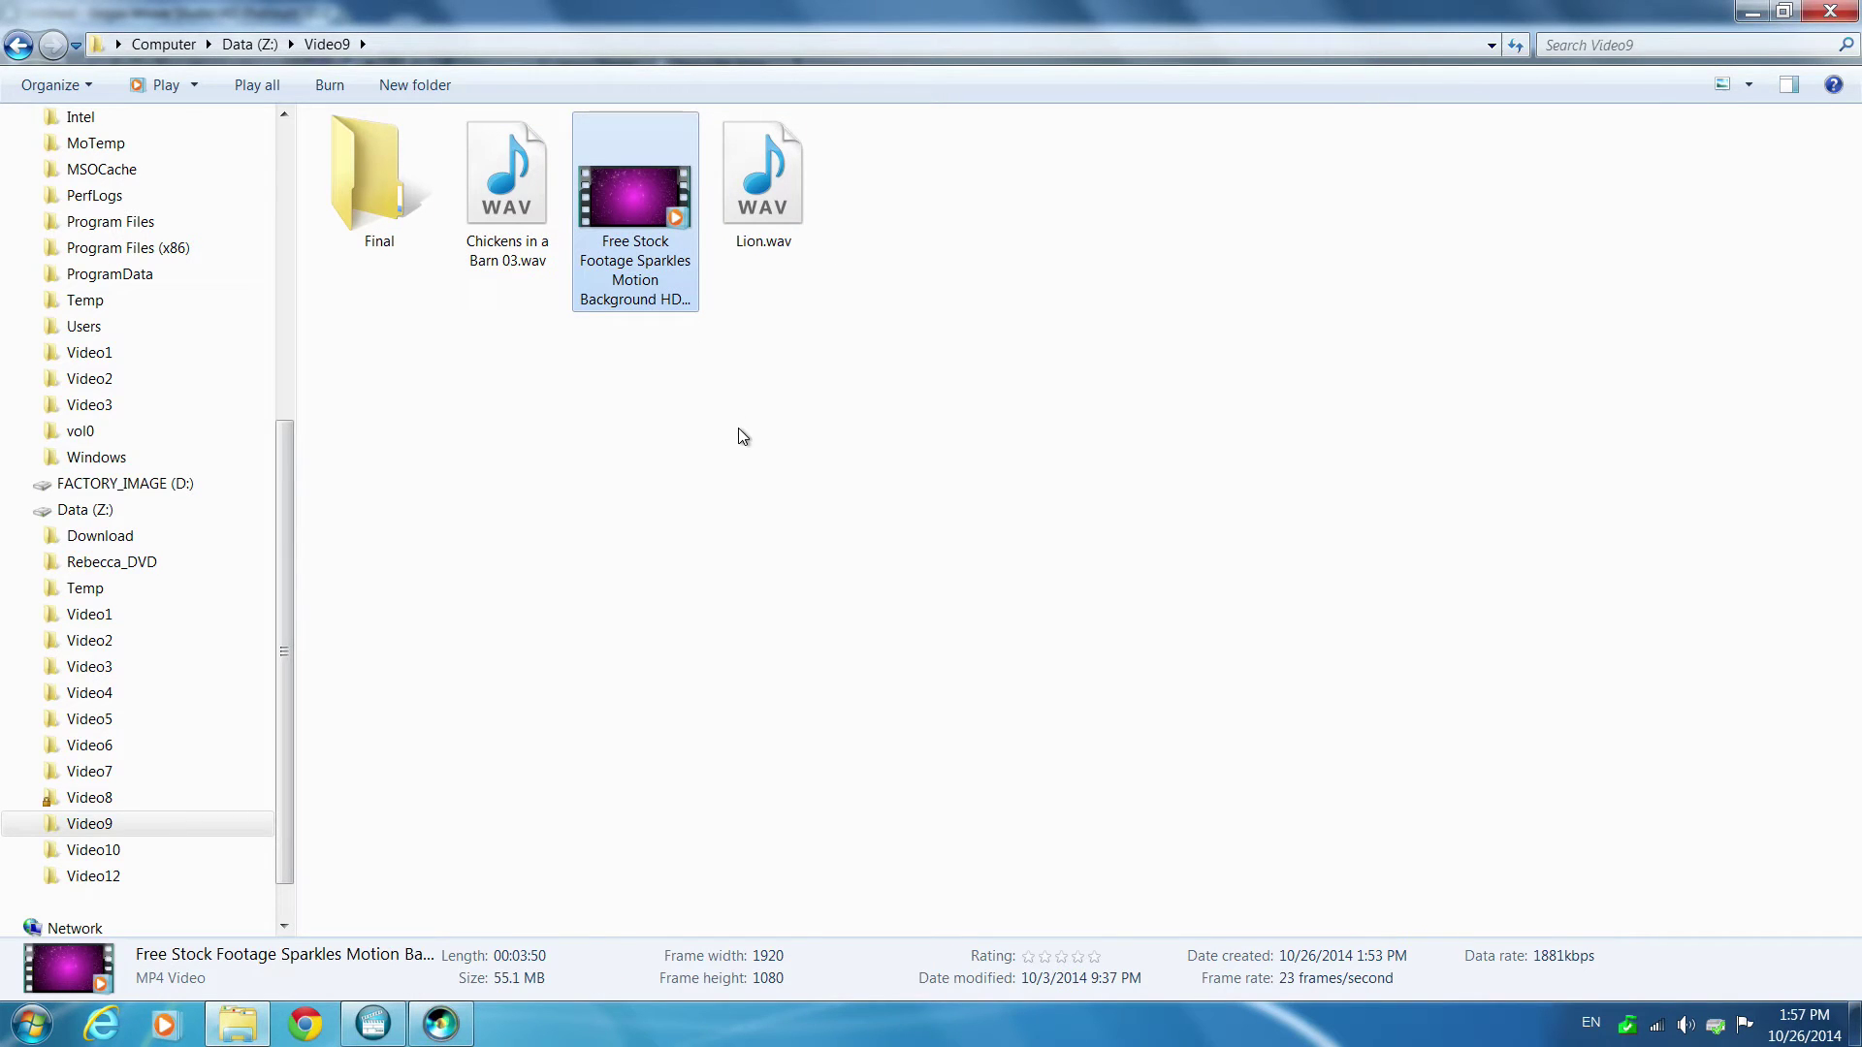
key(Left)
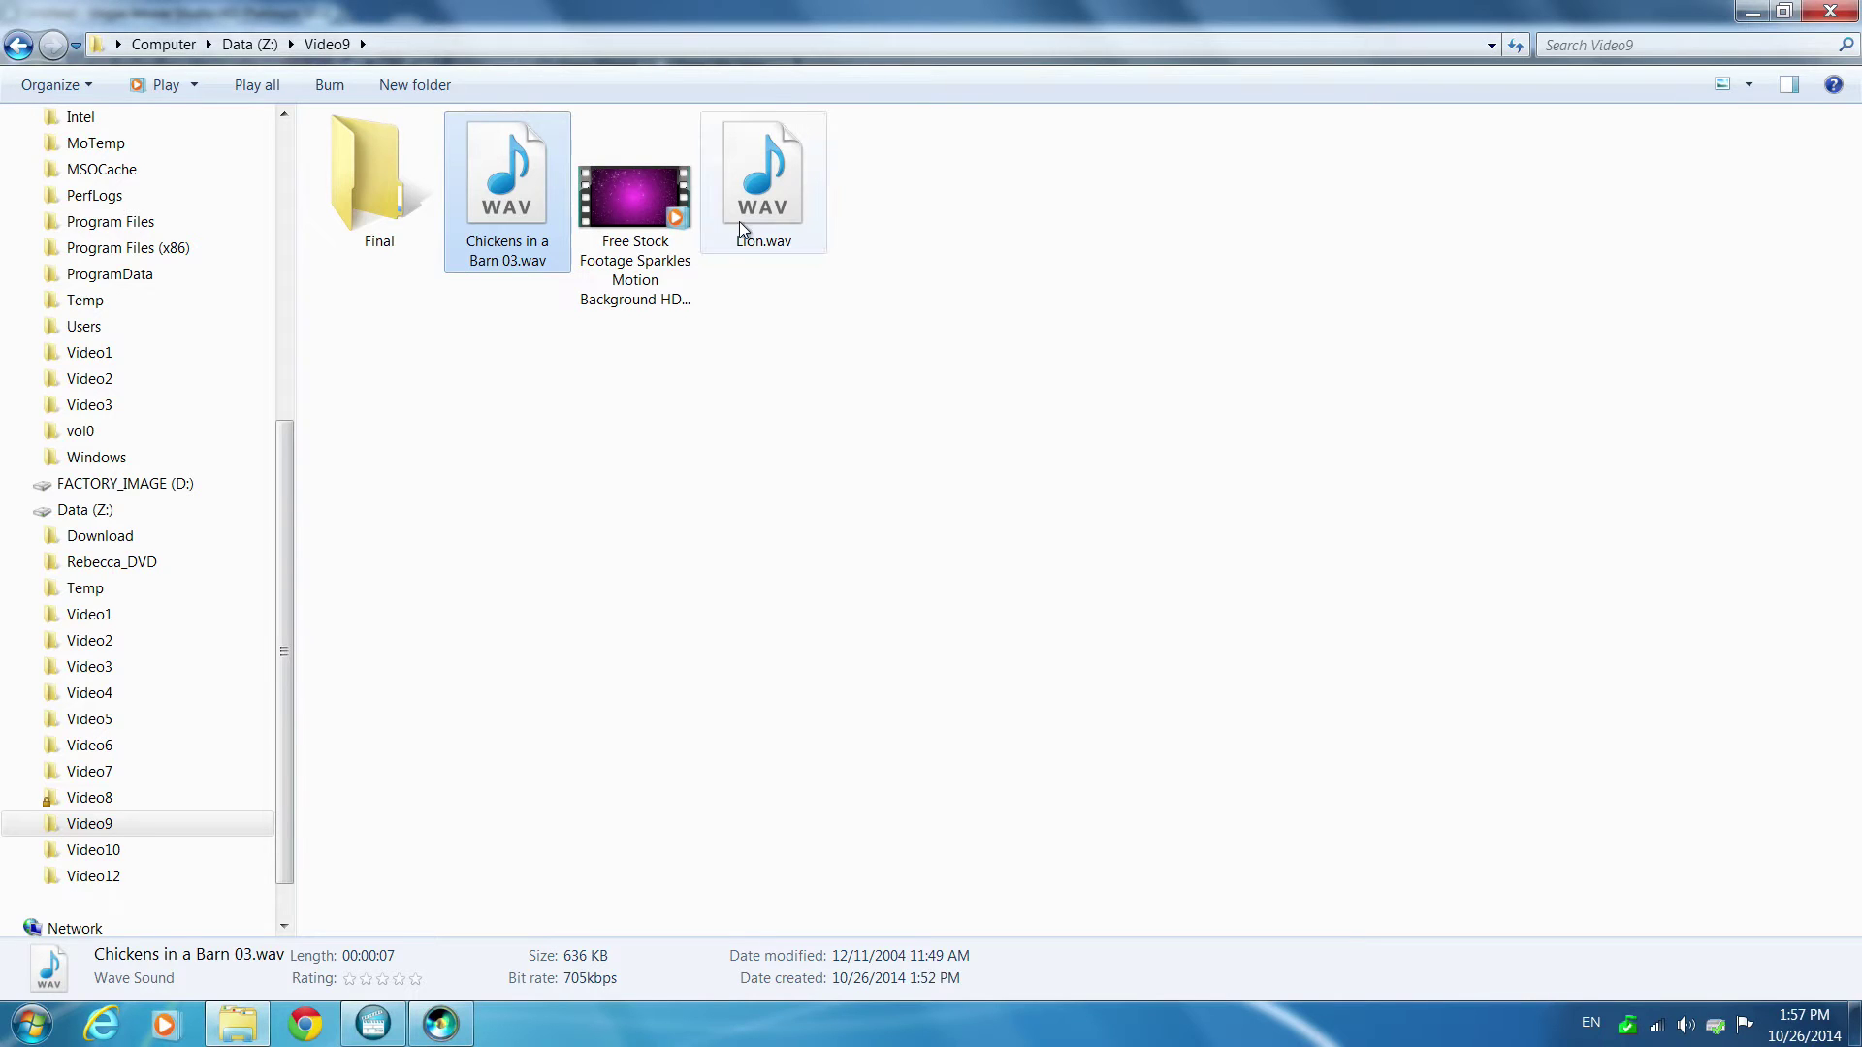
click(642, 207)
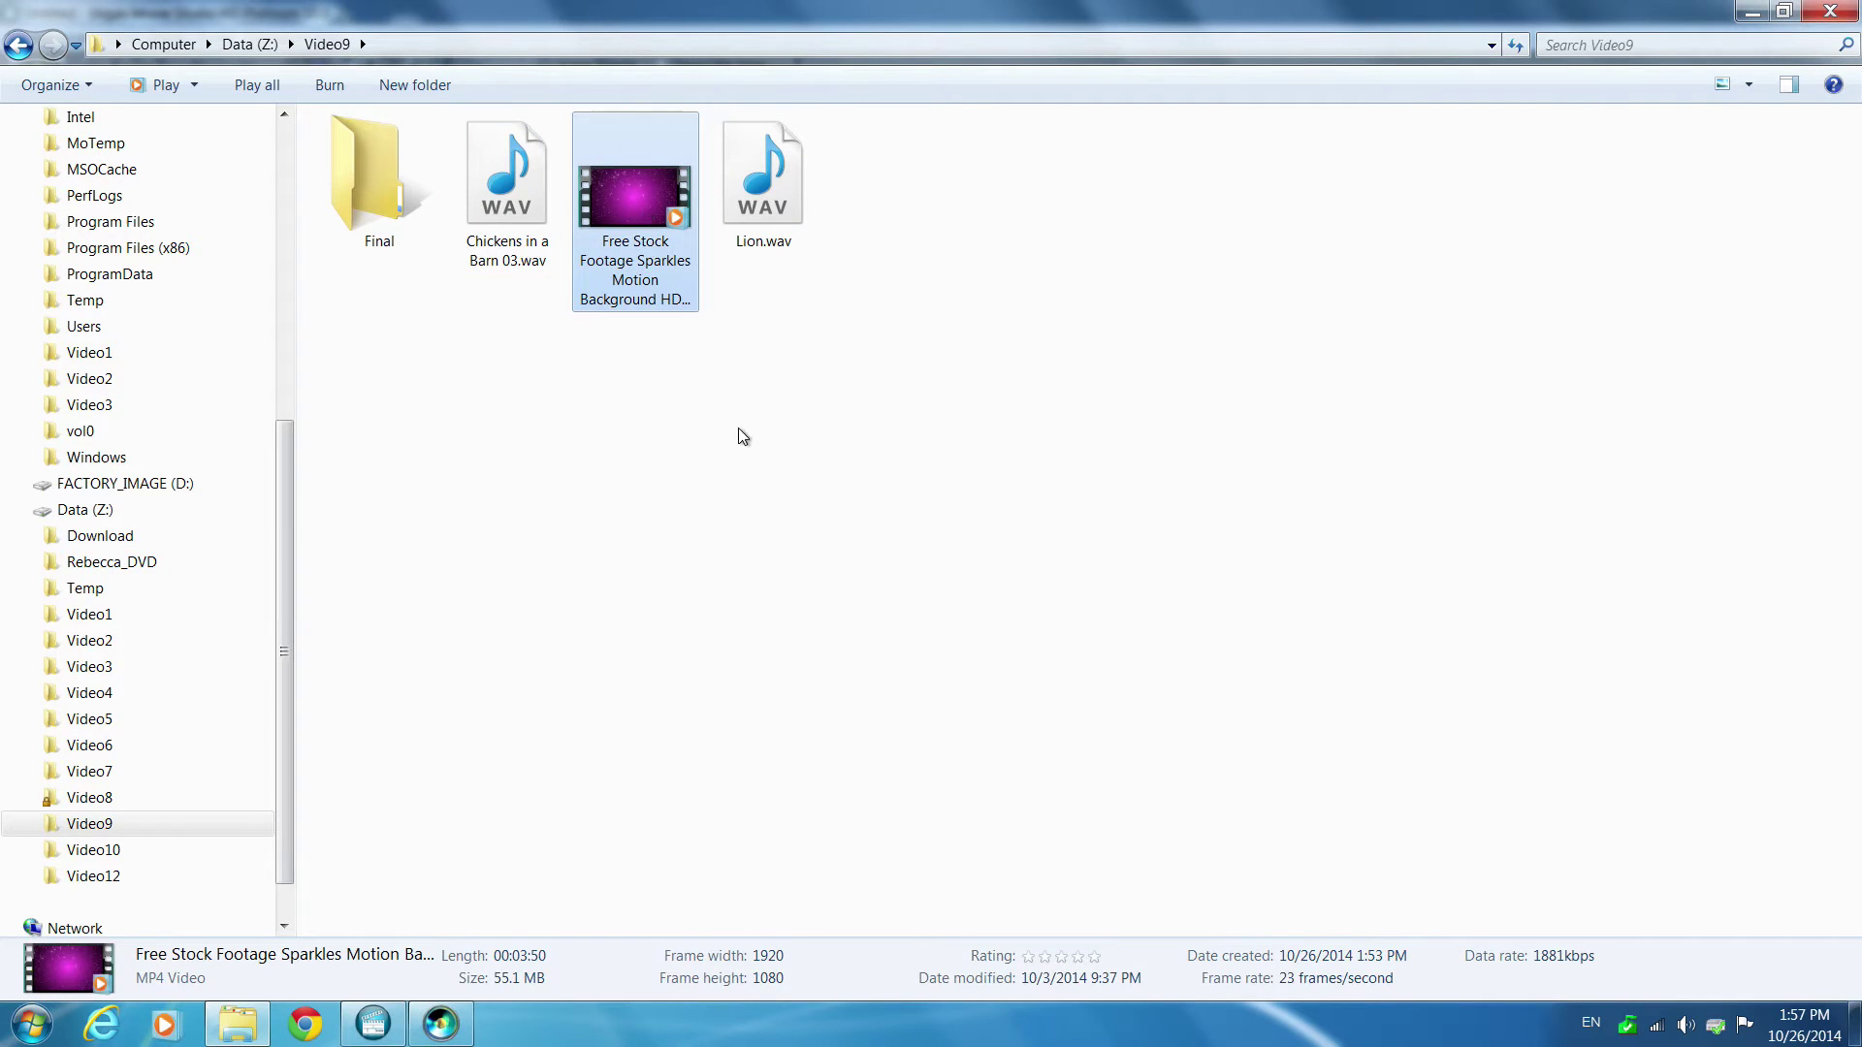
key(Left)
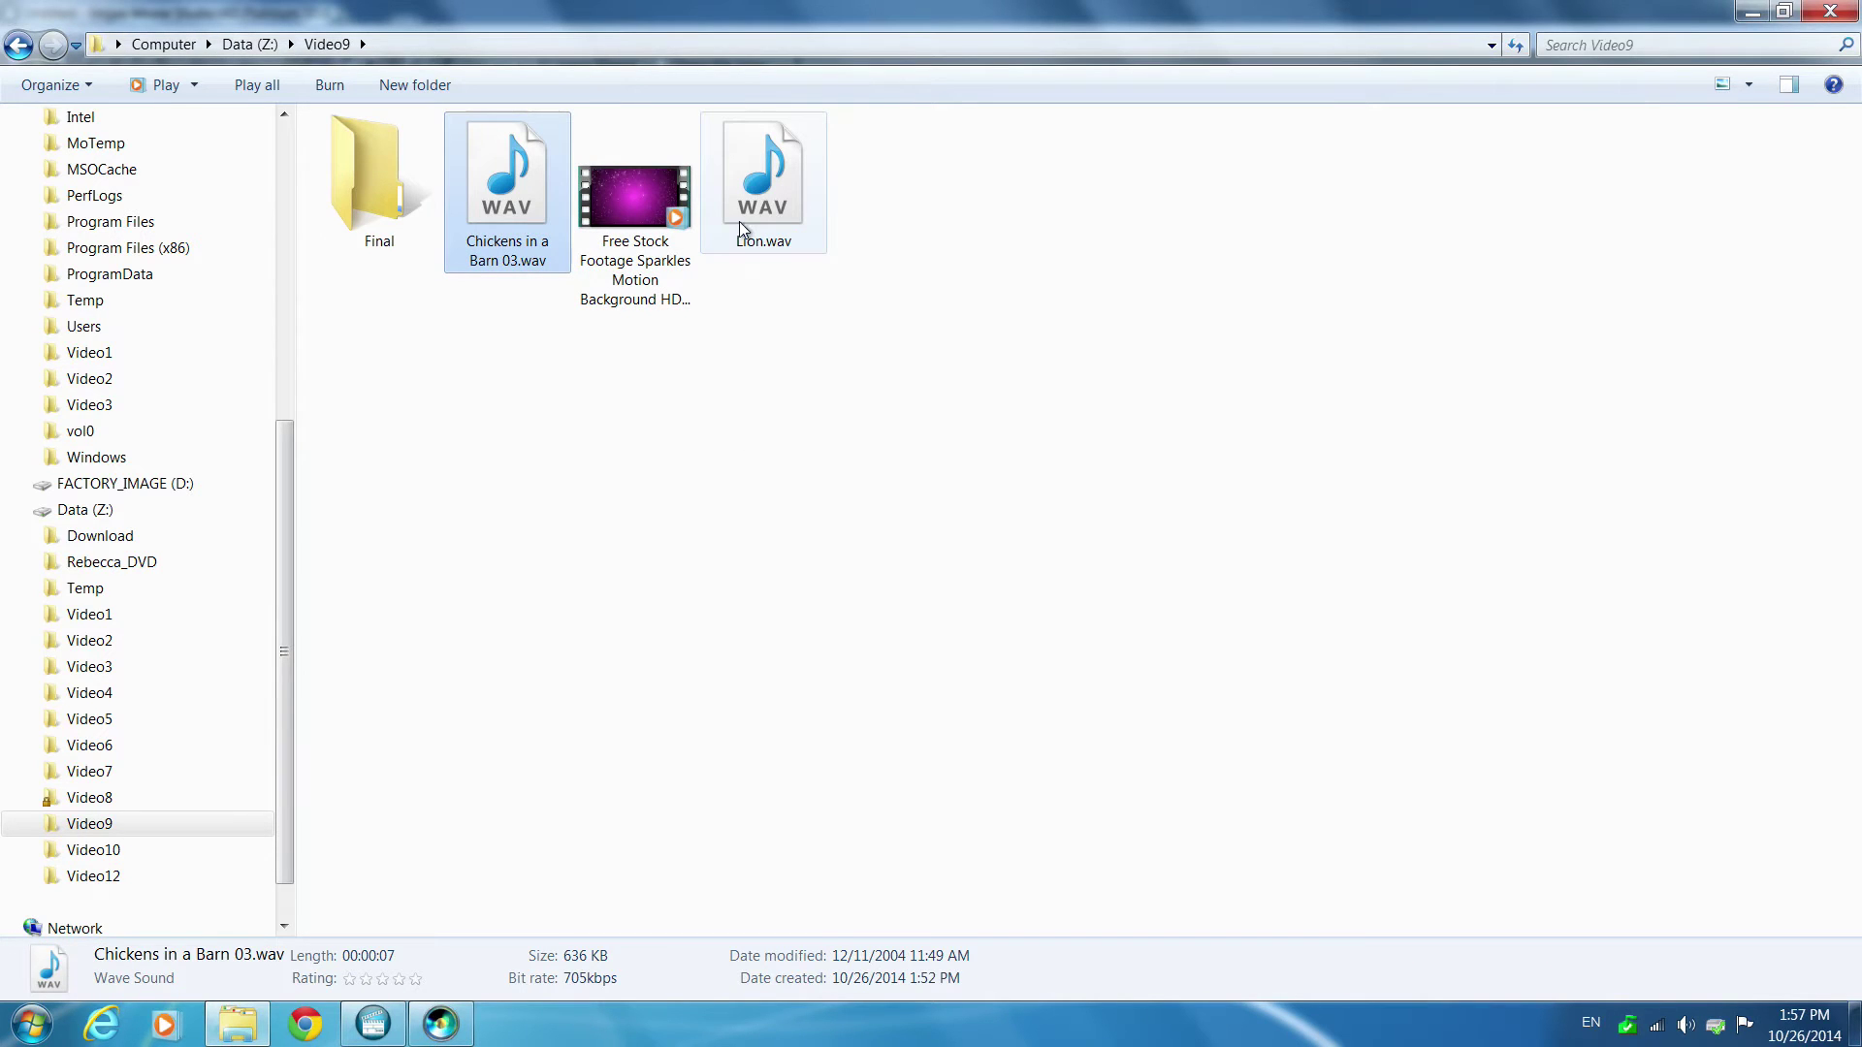
click(642, 206)
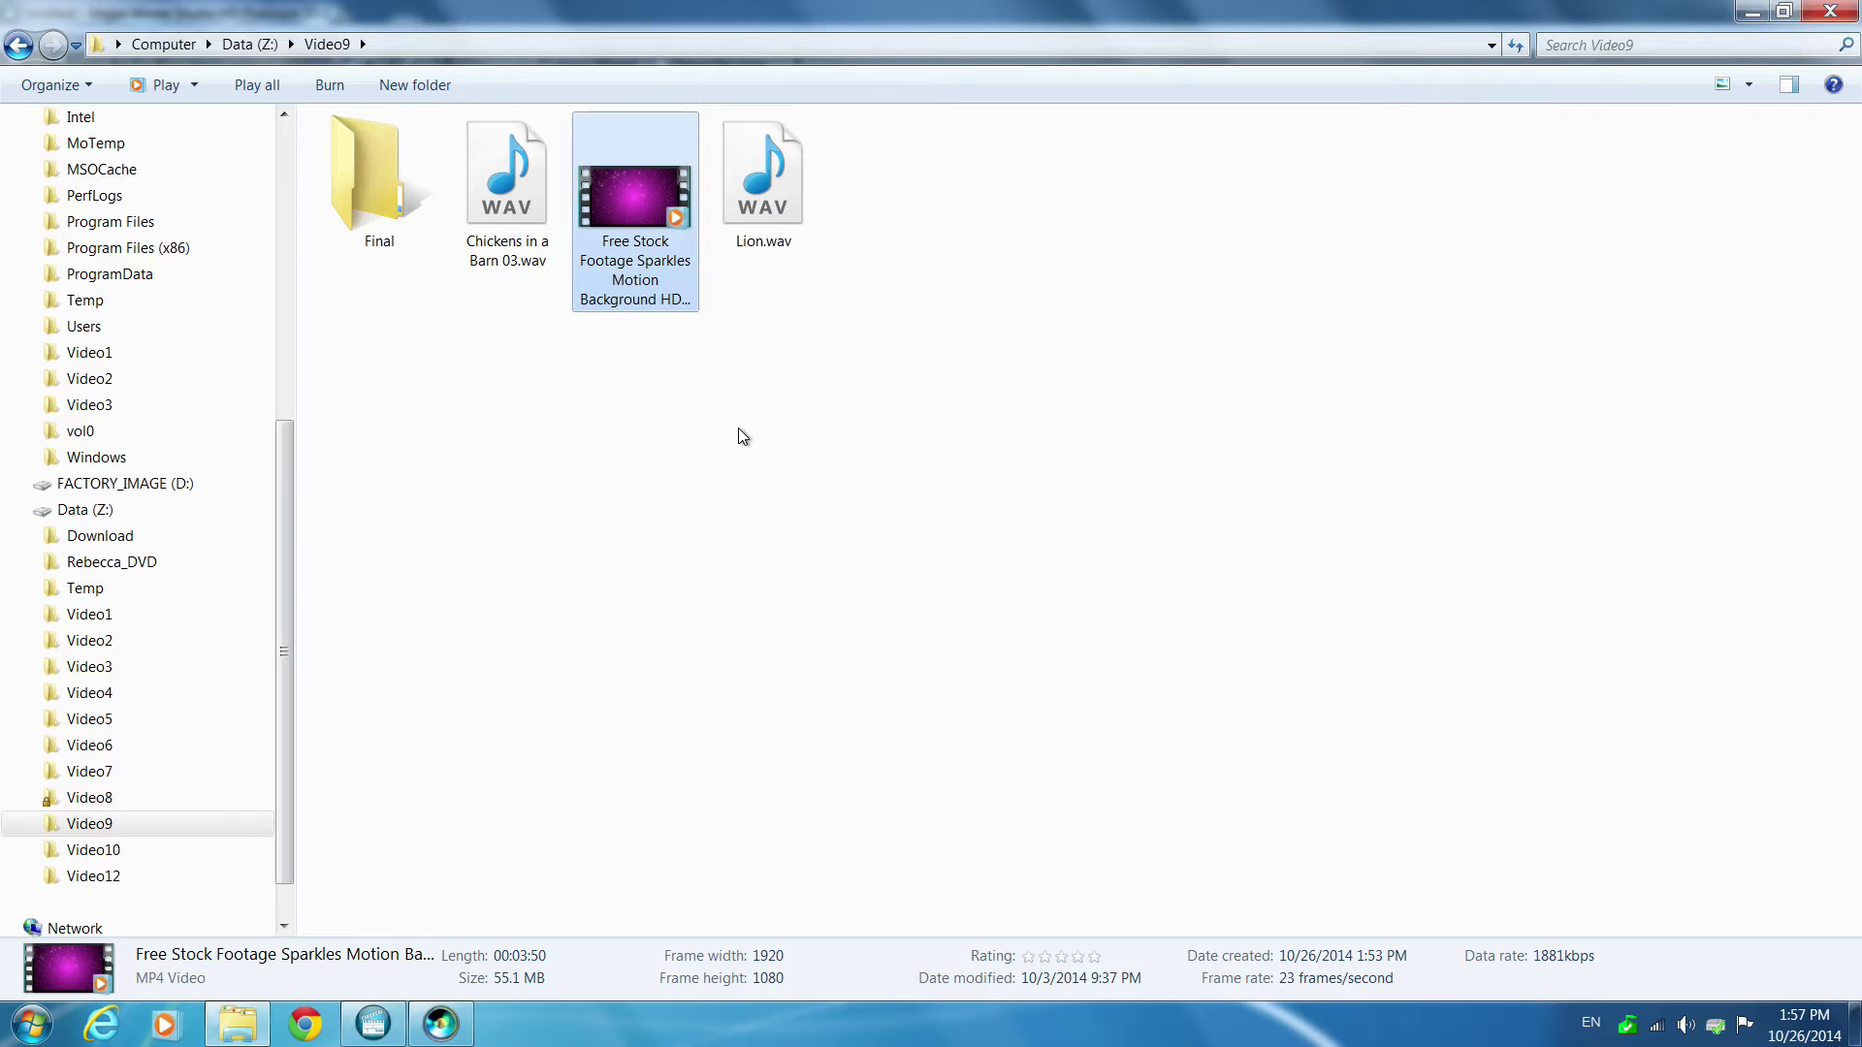
key(Left)
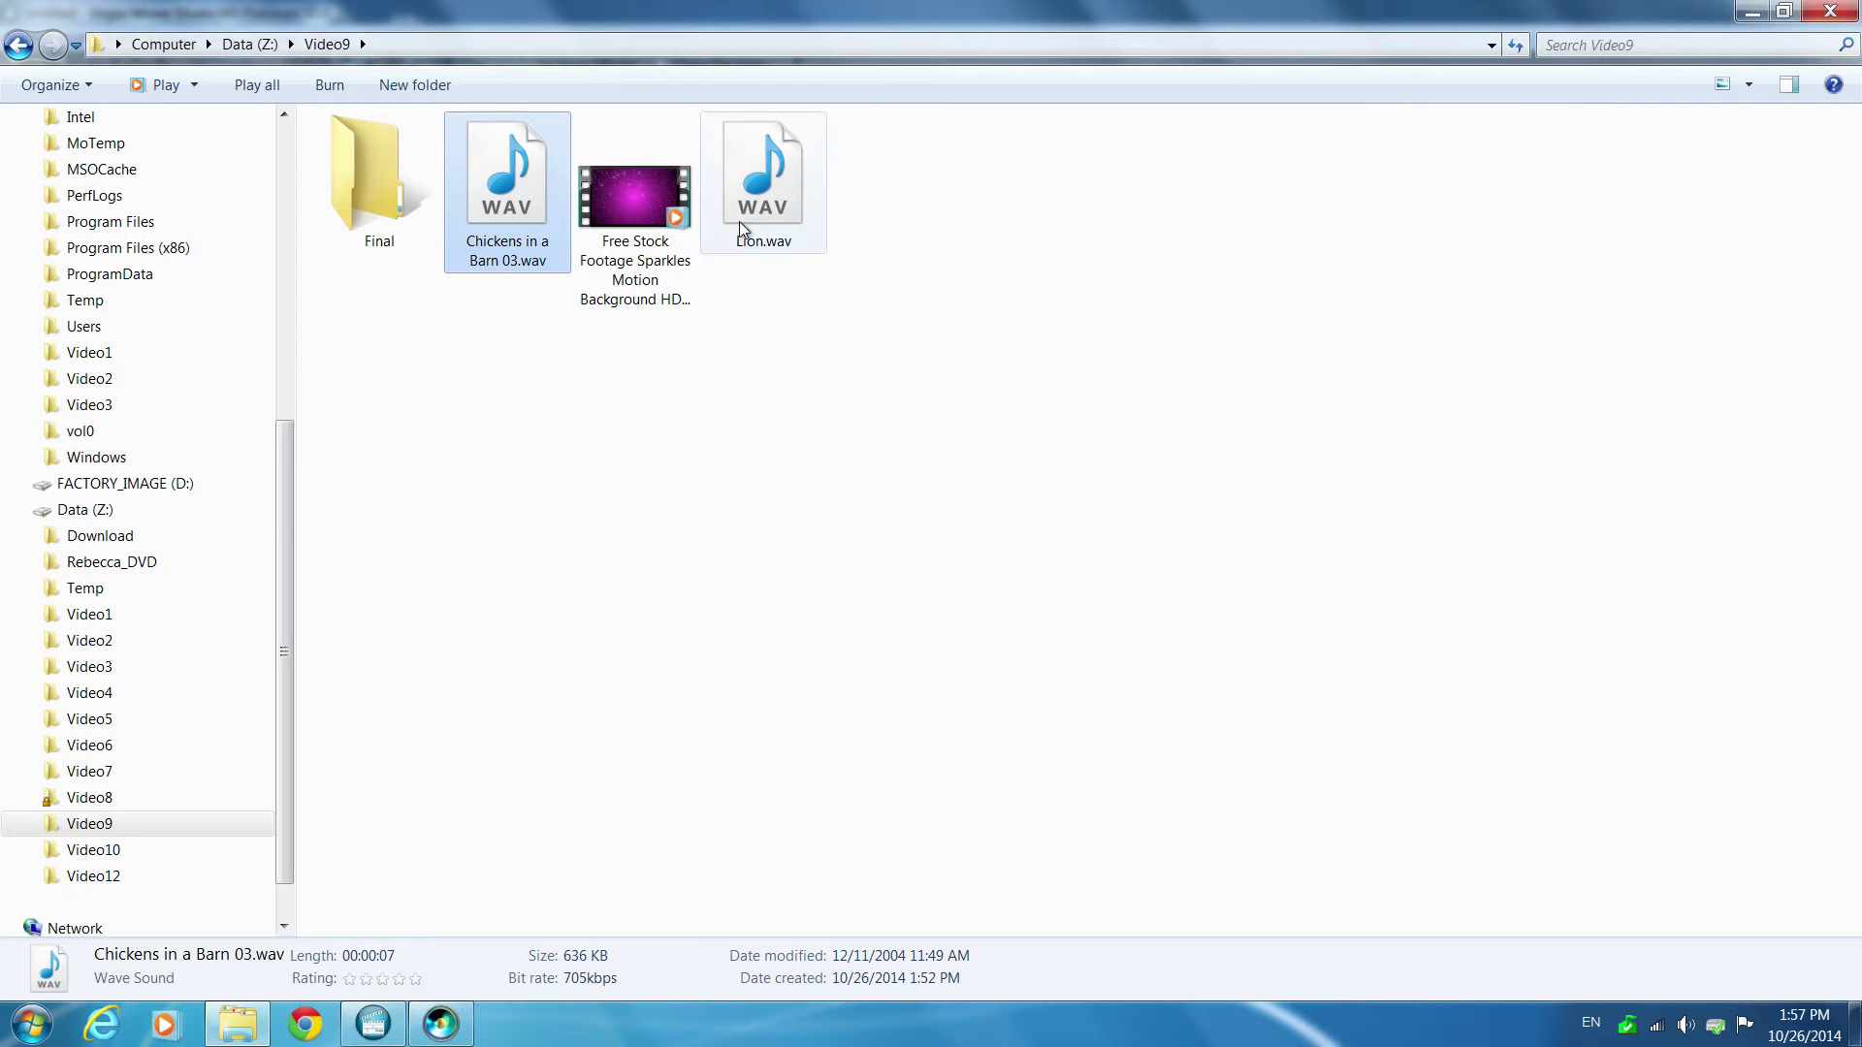
click(642, 206)
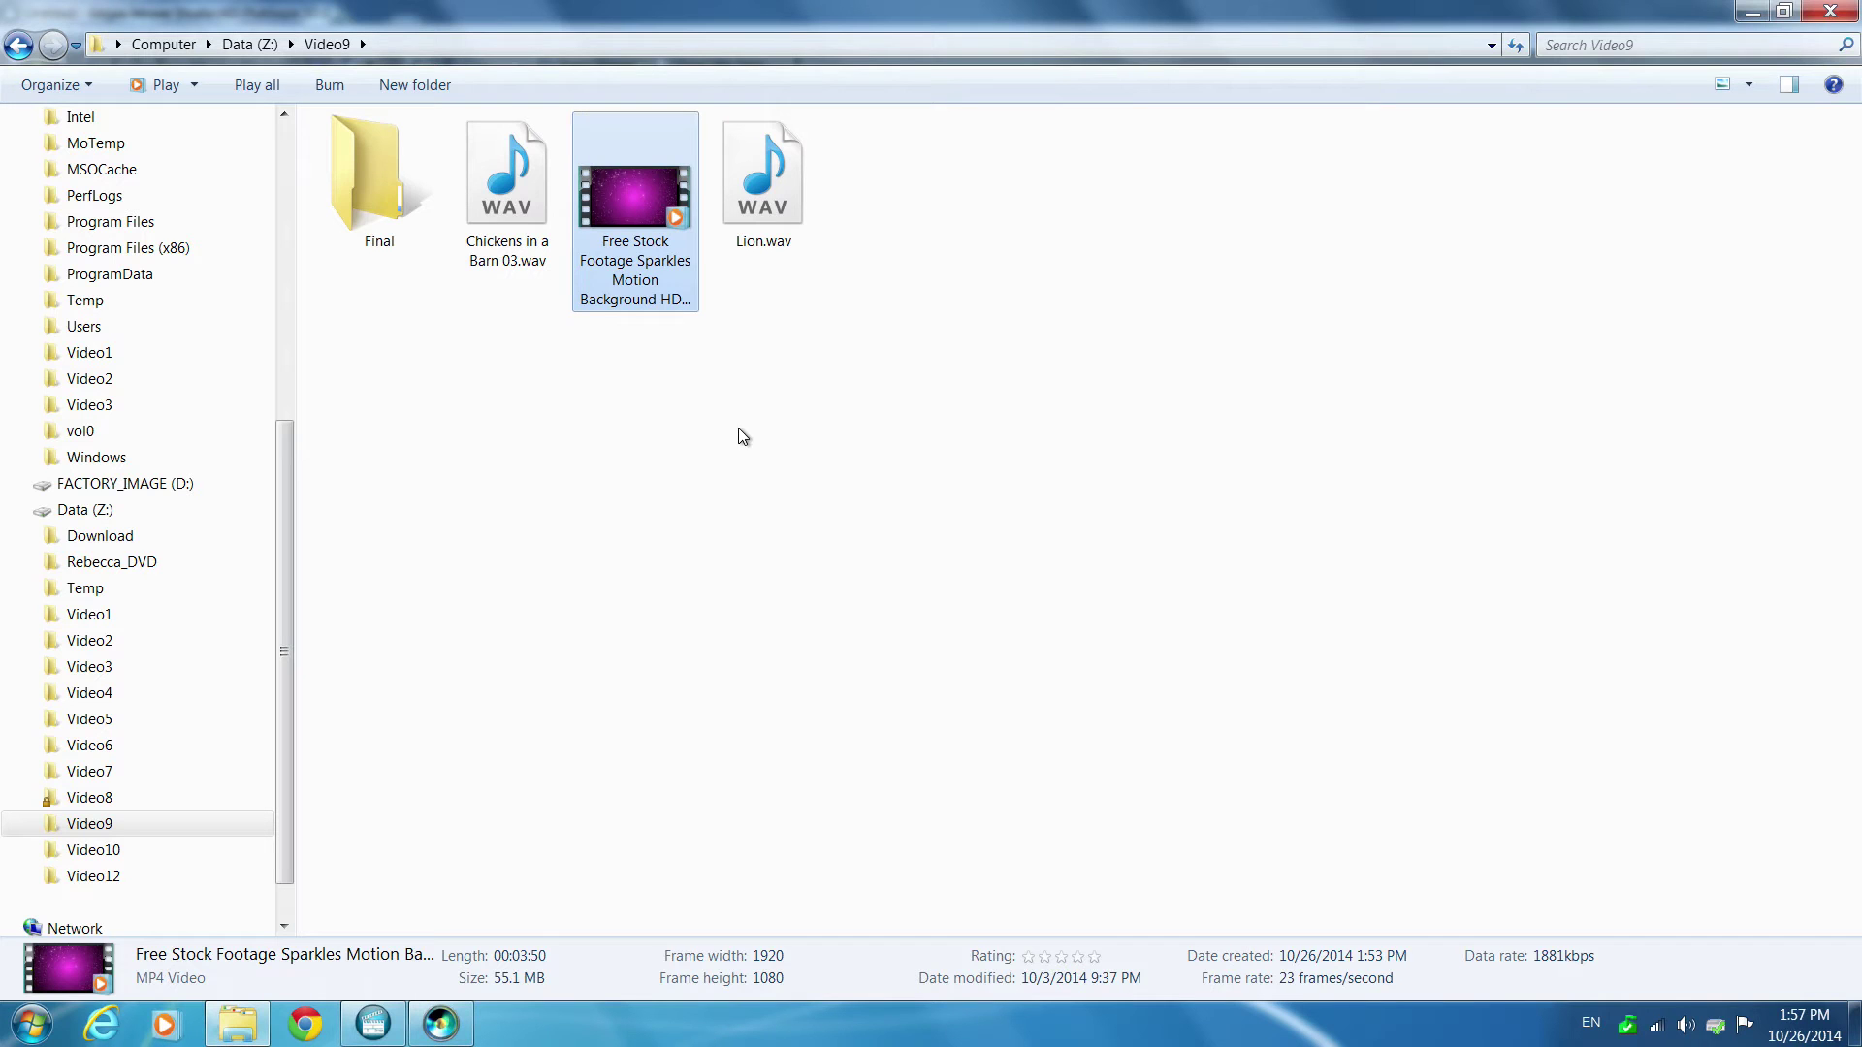
key(Left)
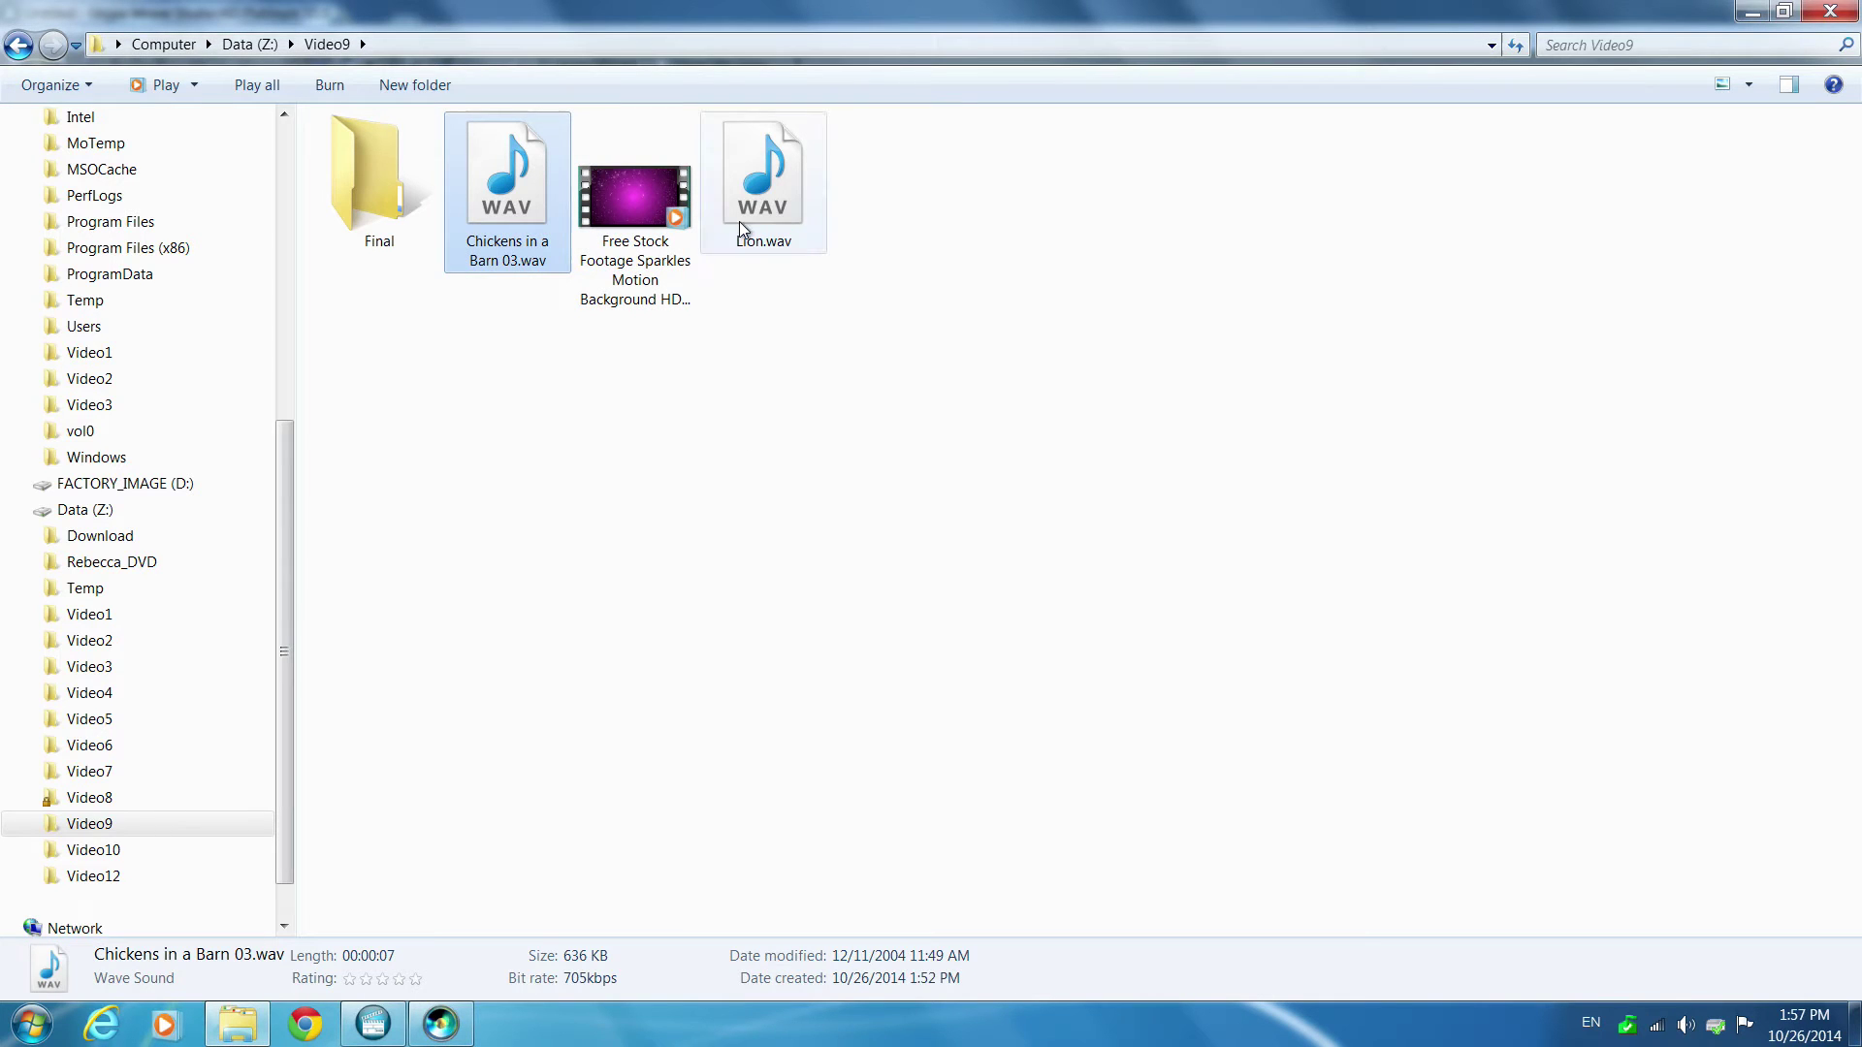
click(642, 207)
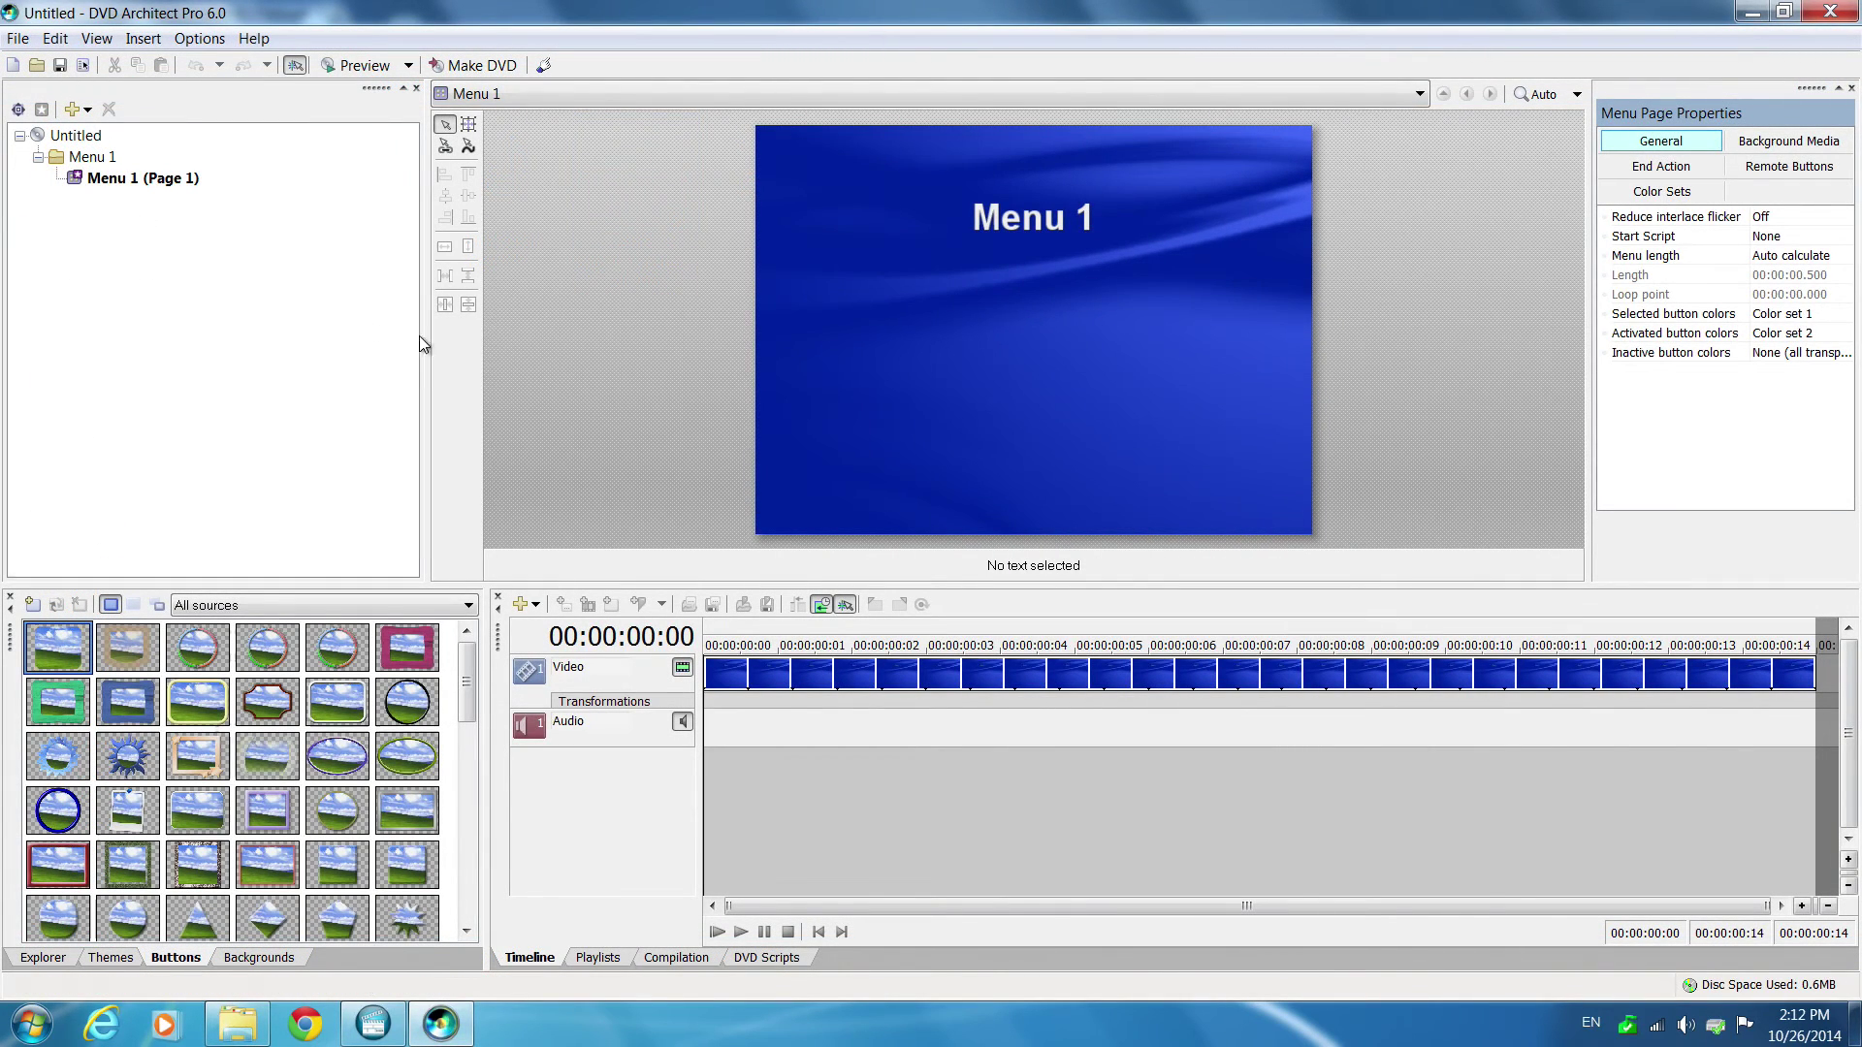
- Start a new menu-based DVD project
click(18, 39)
click(39, 60)
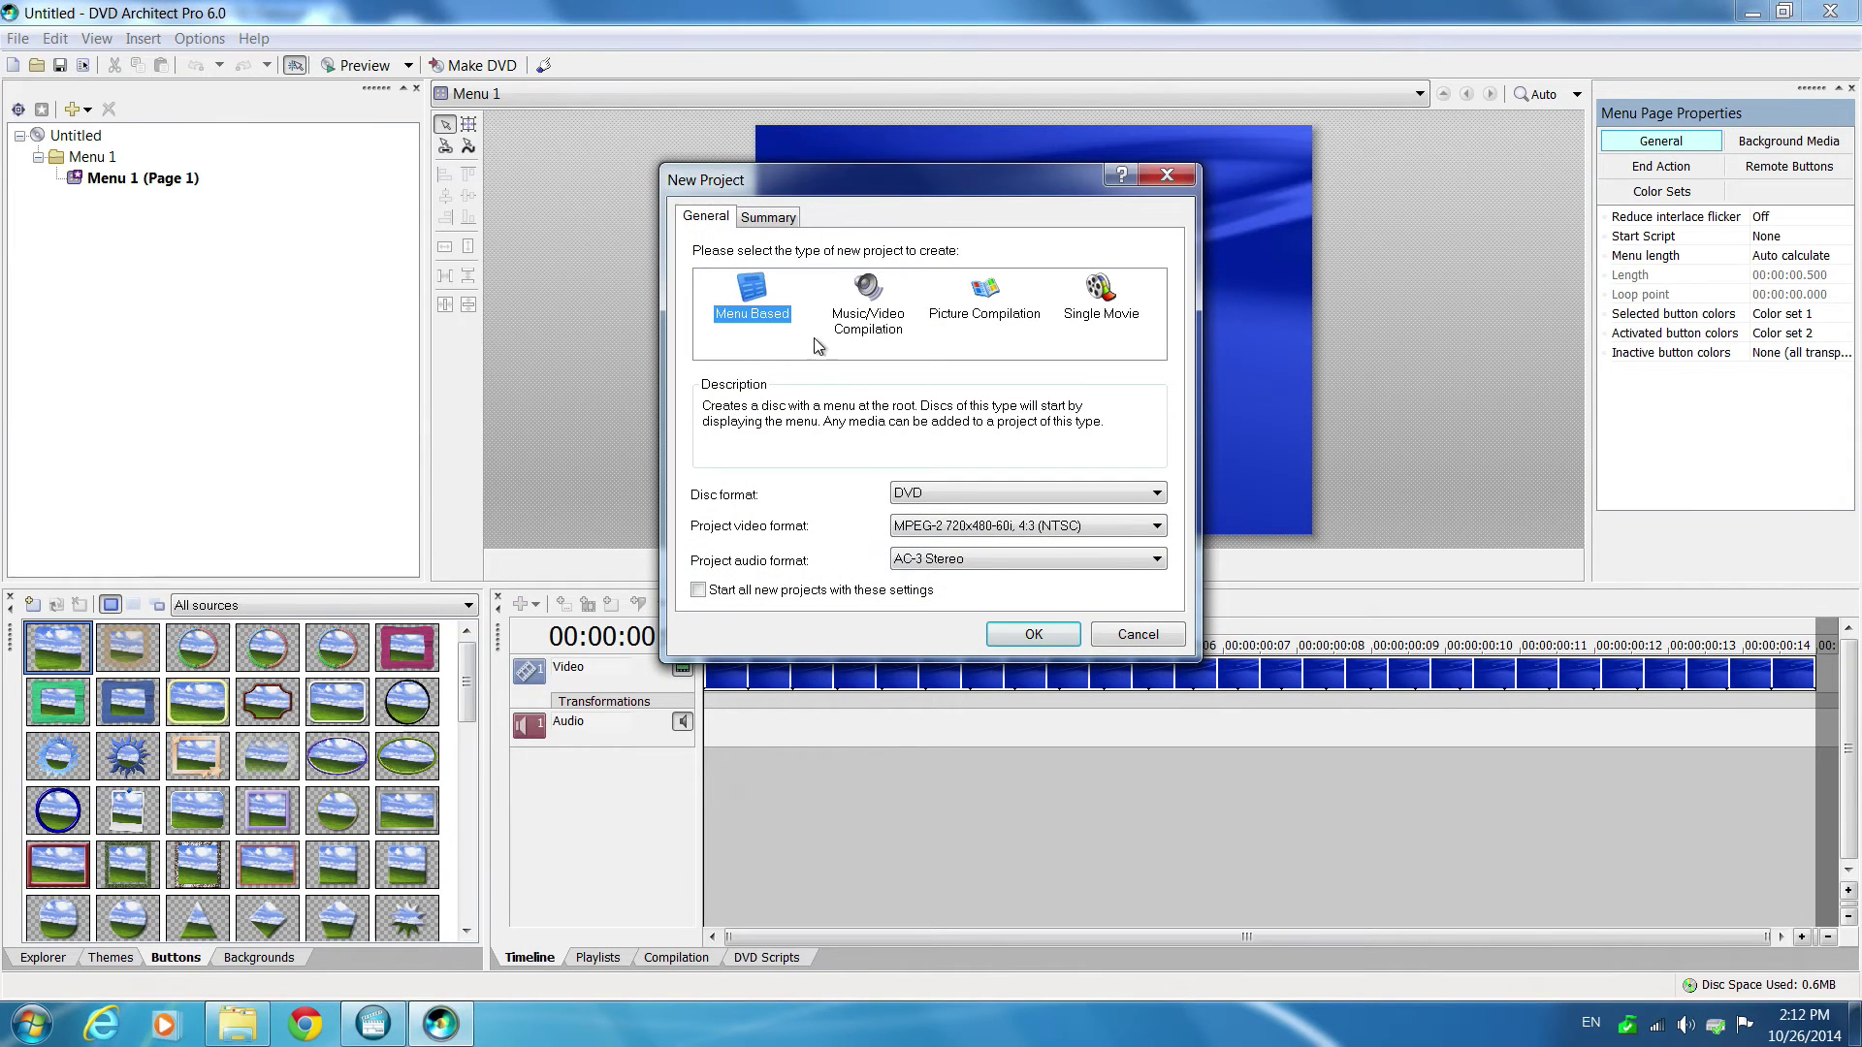
click(1034, 634)
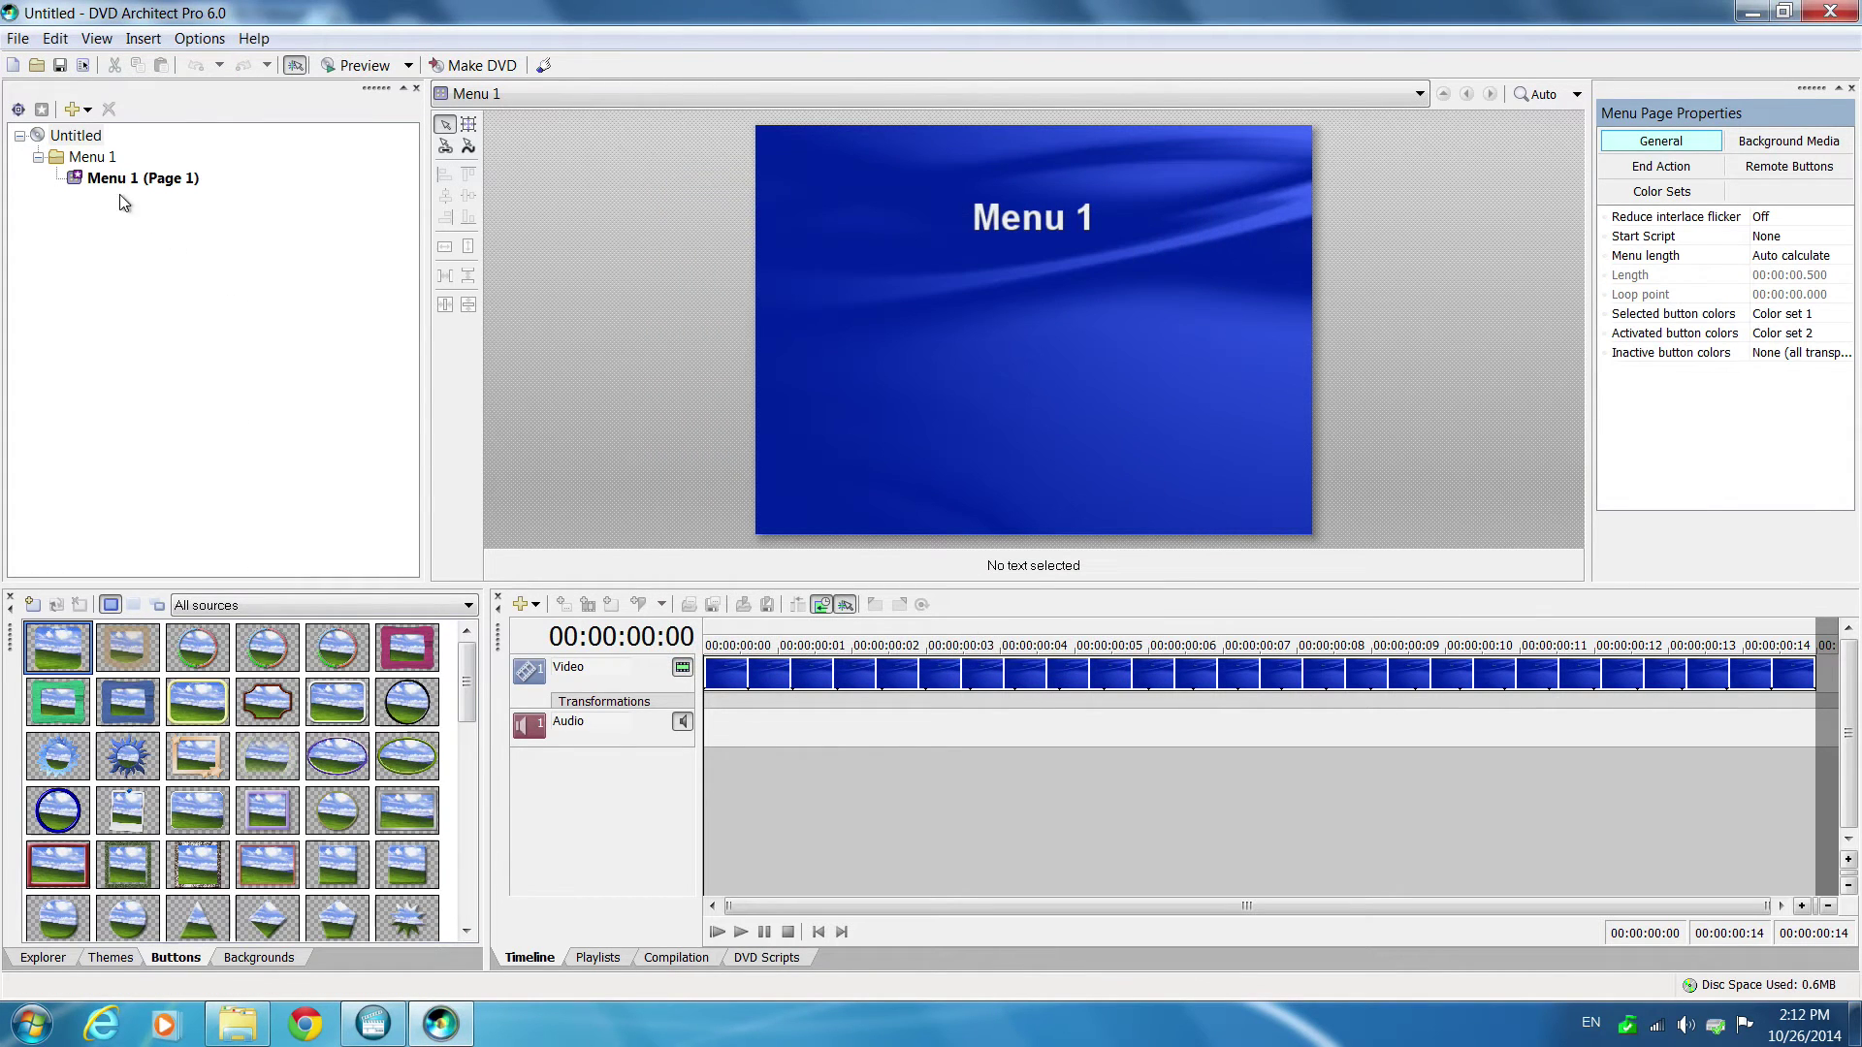
- Insert Final\Movie.m2v as a button on Menu 1, shift it left and open its movie page
click(98, 180)
right_click(97, 179)
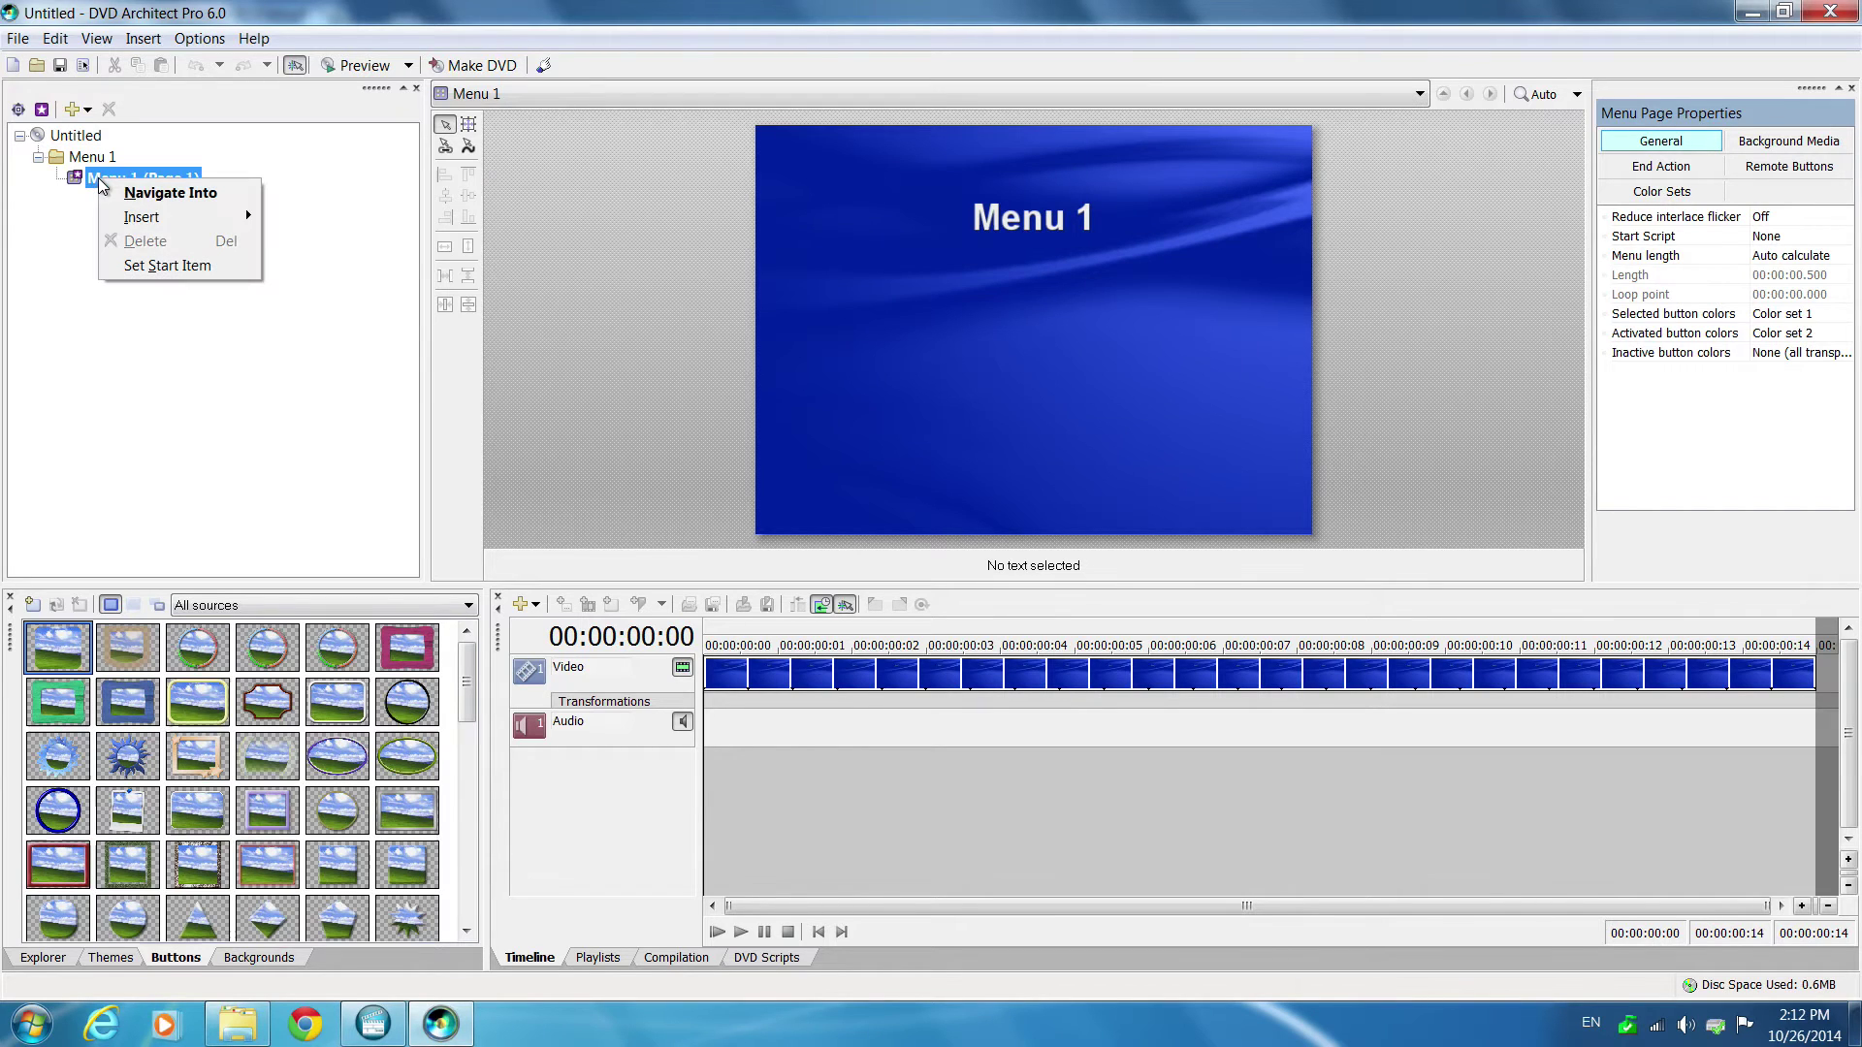
mouse_move(156, 217)
click(311, 265)
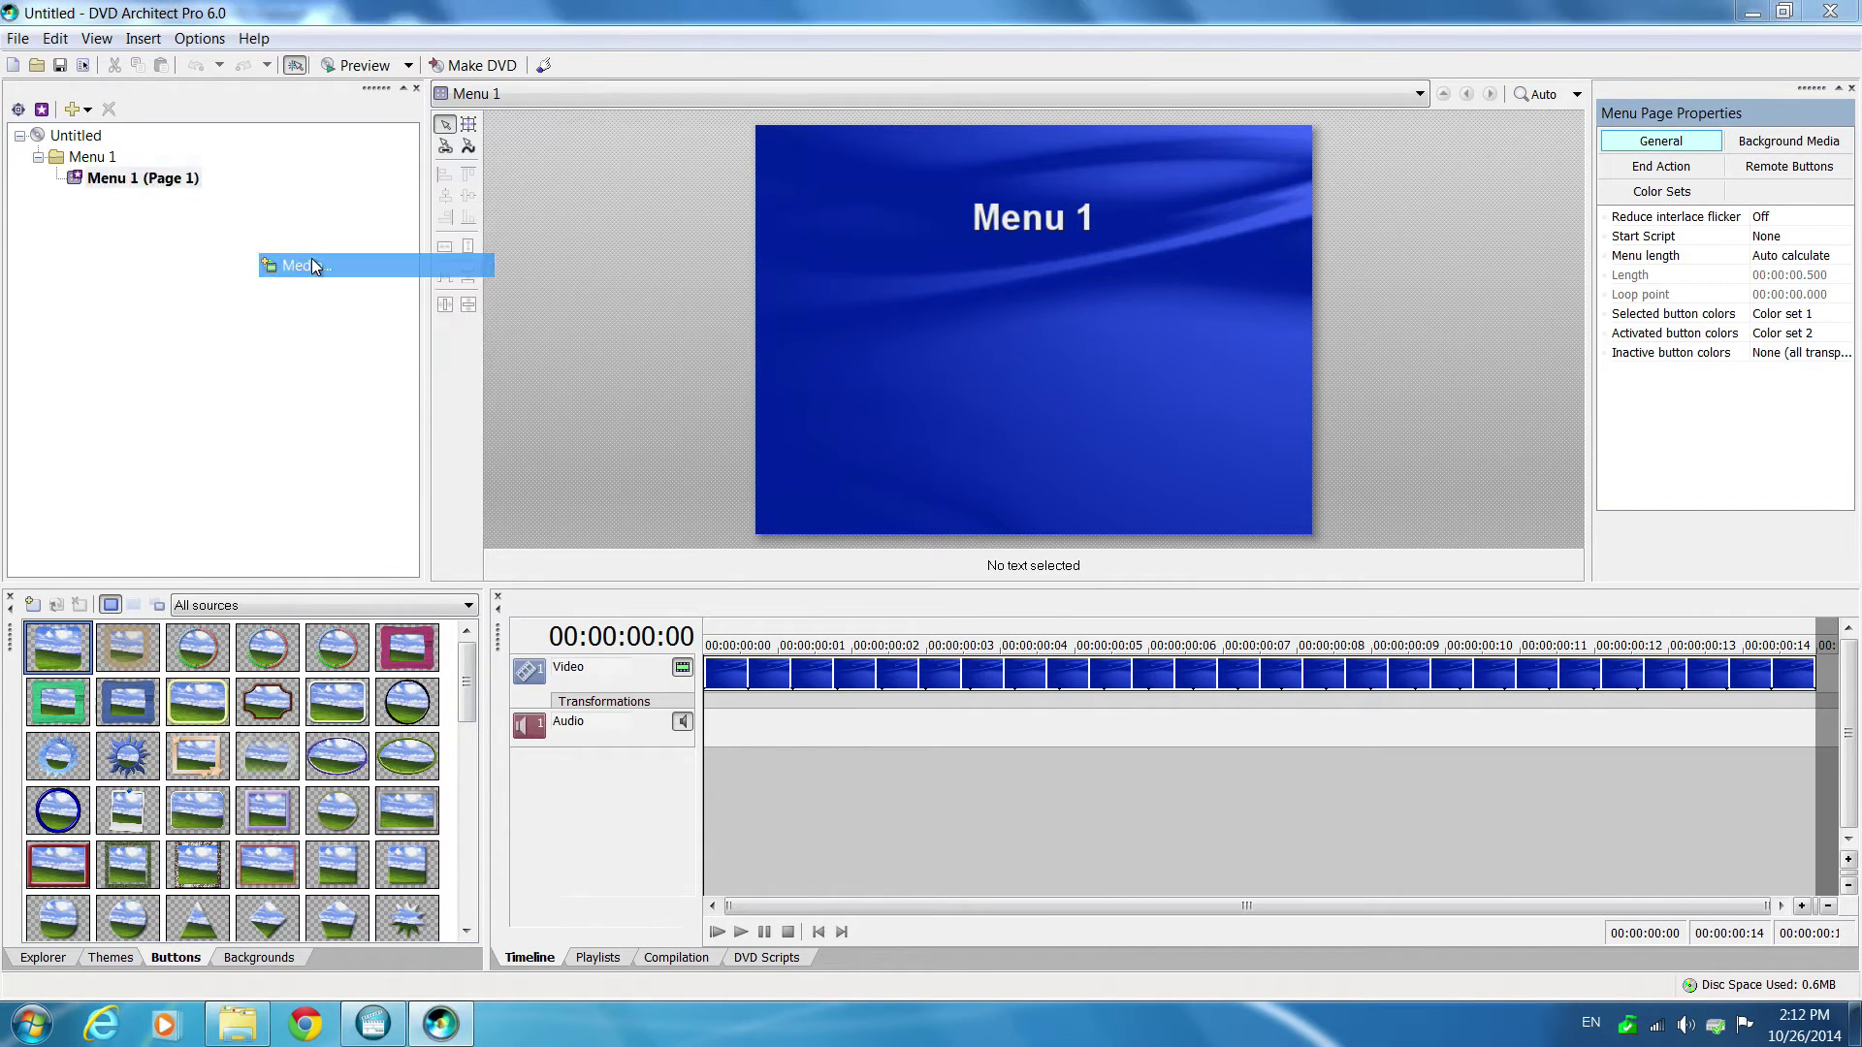
click(182, 230)
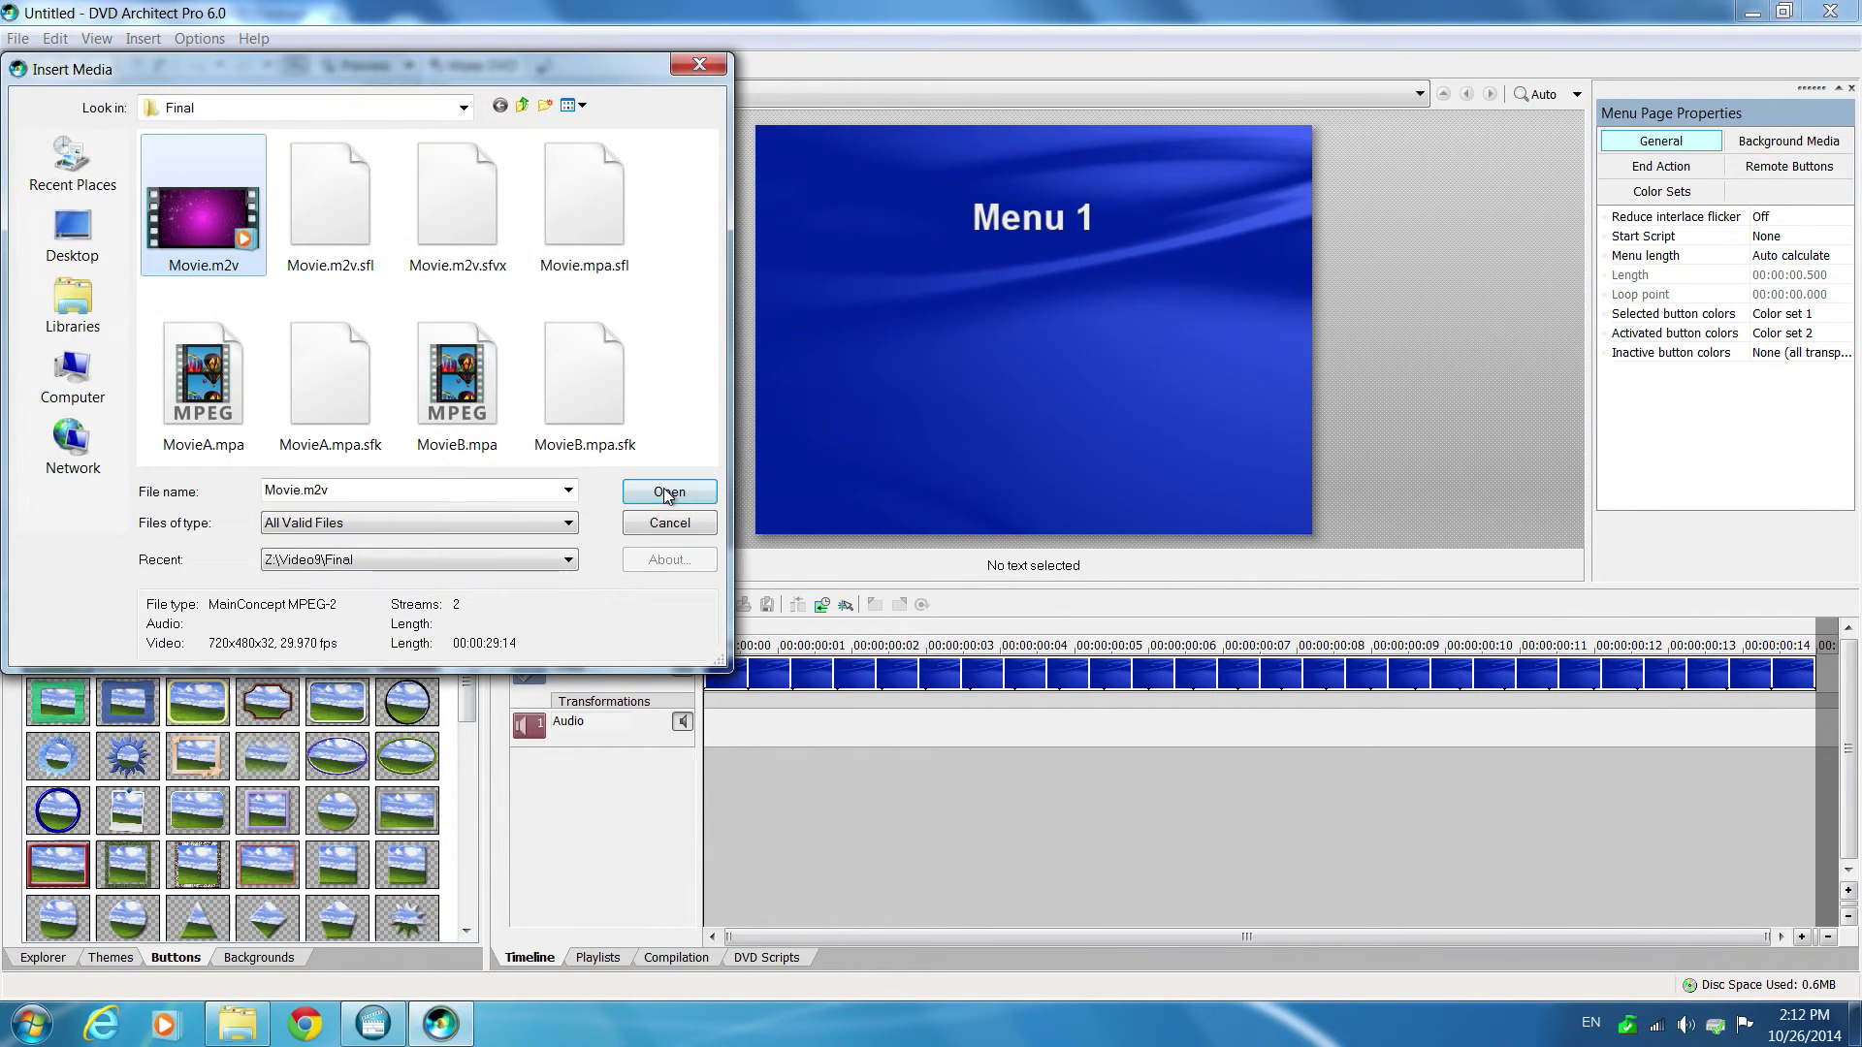
click(666, 492)
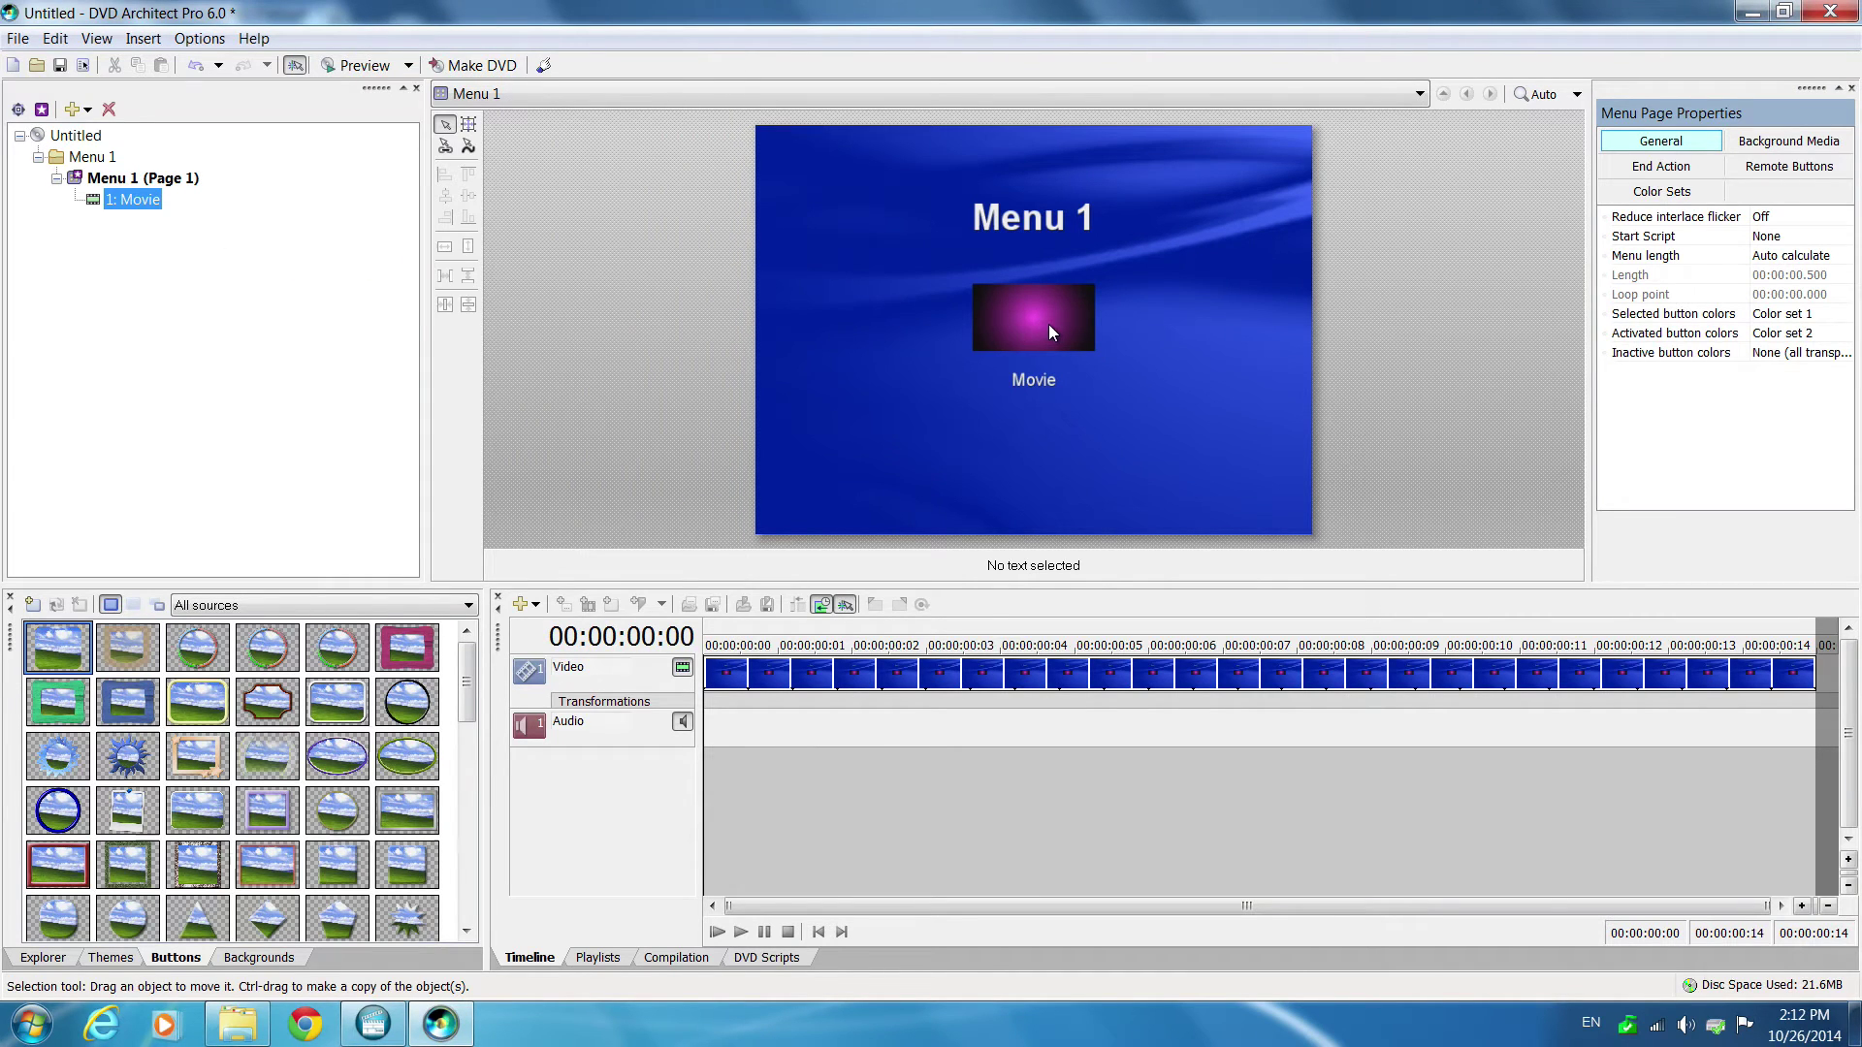
drag(1049, 324, 944, 320)
double_click(945, 320)
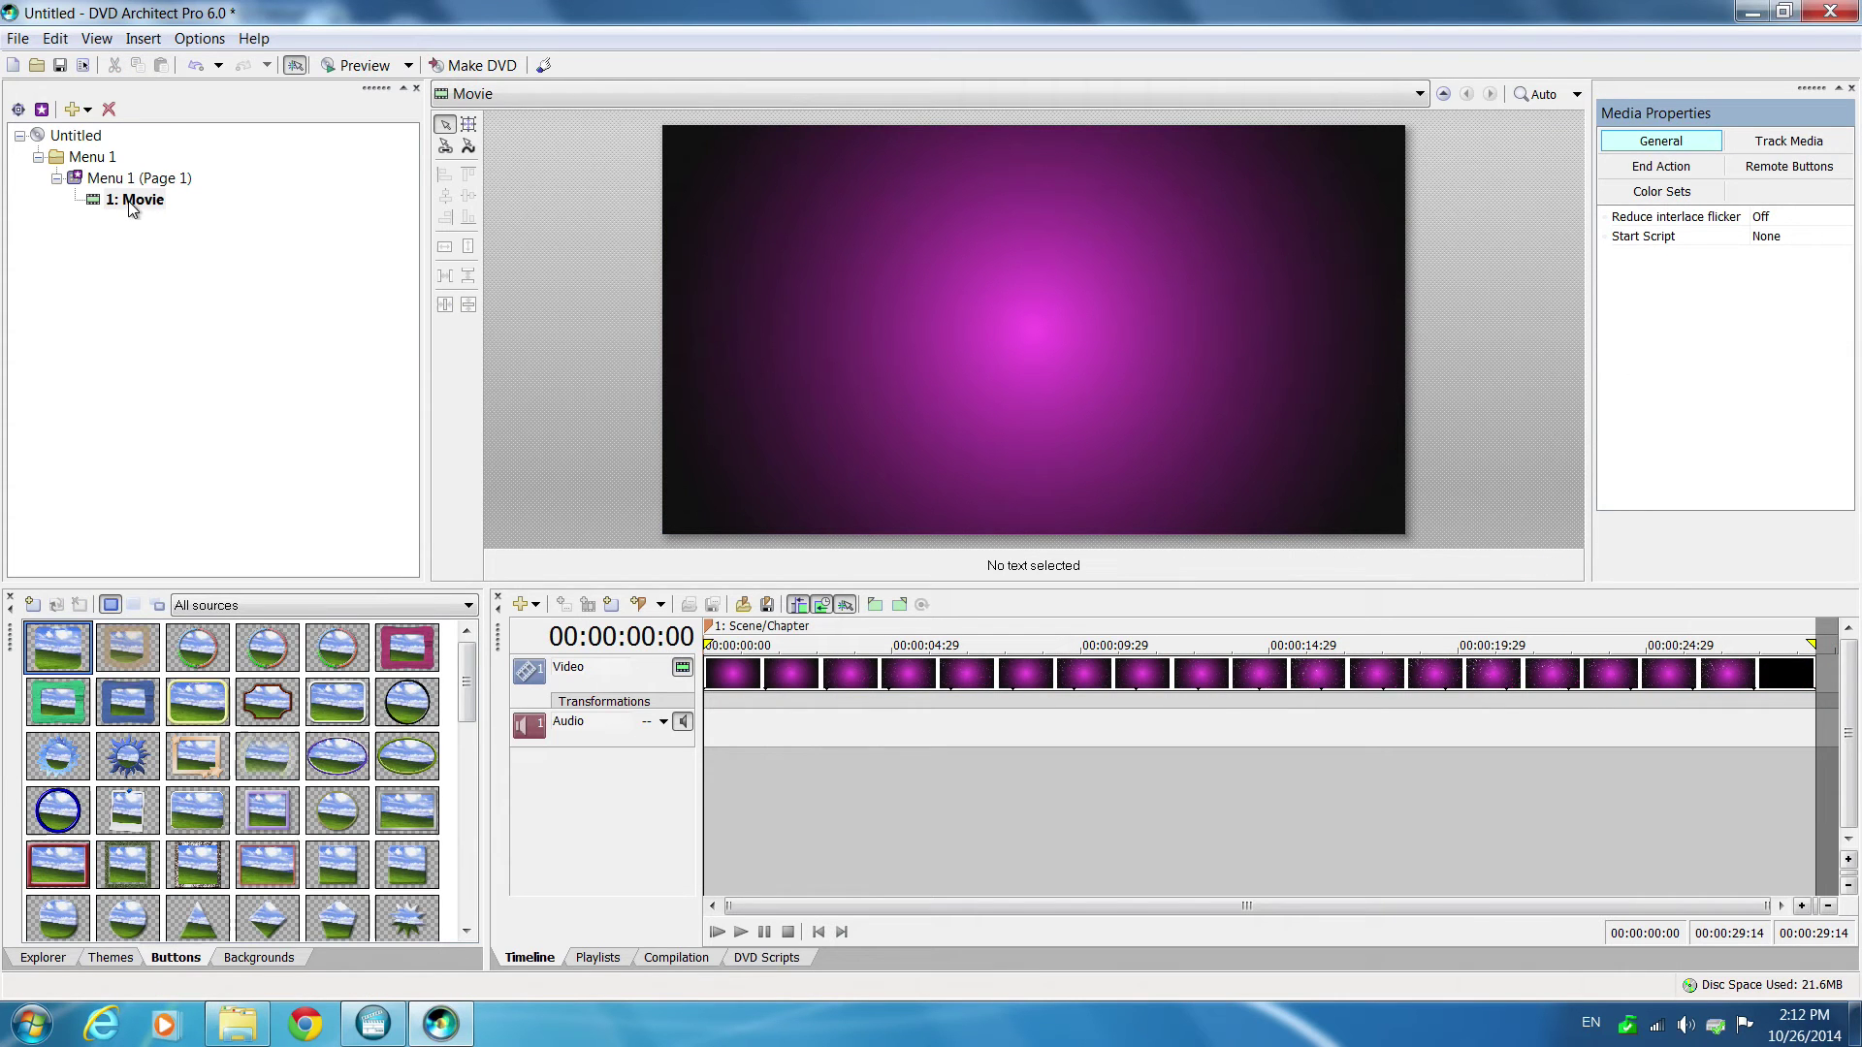
- Add a second audio track to the Movie timeline, setting Audio 1 to en and Audio 2 to zh
click(536, 605)
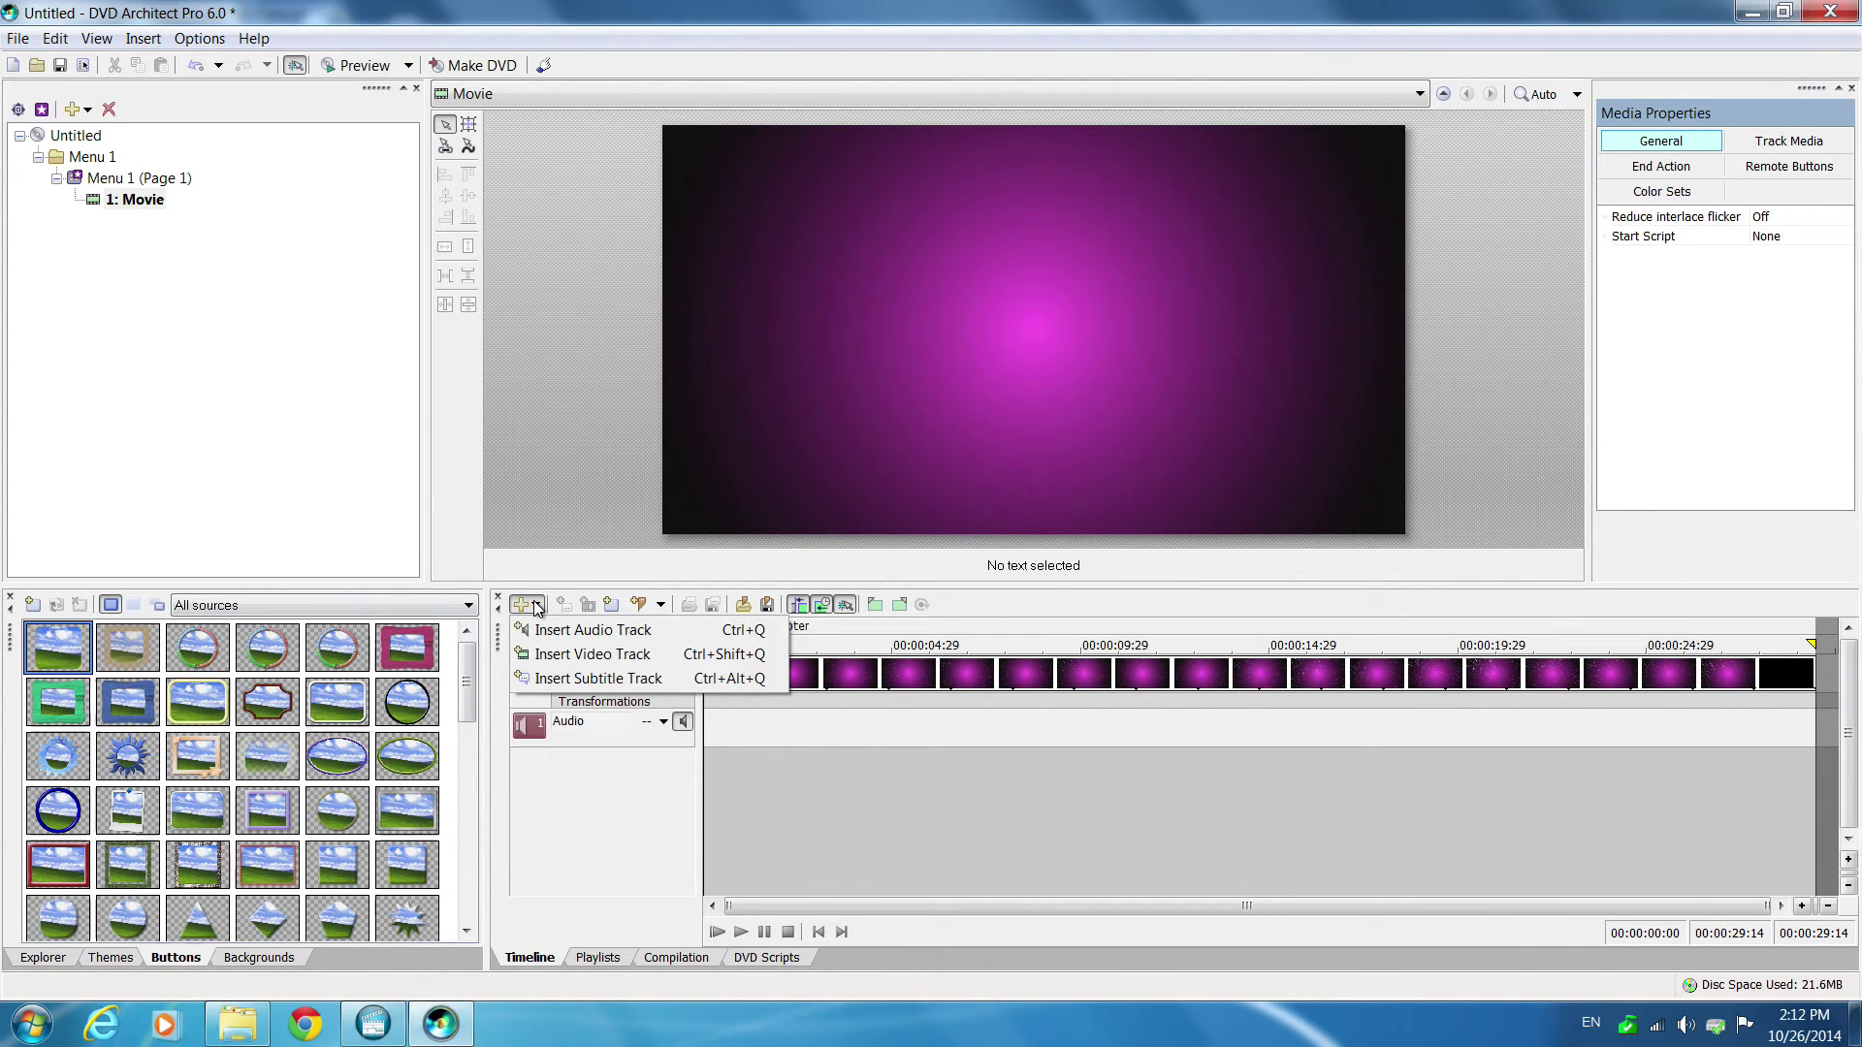
click(586, 630)
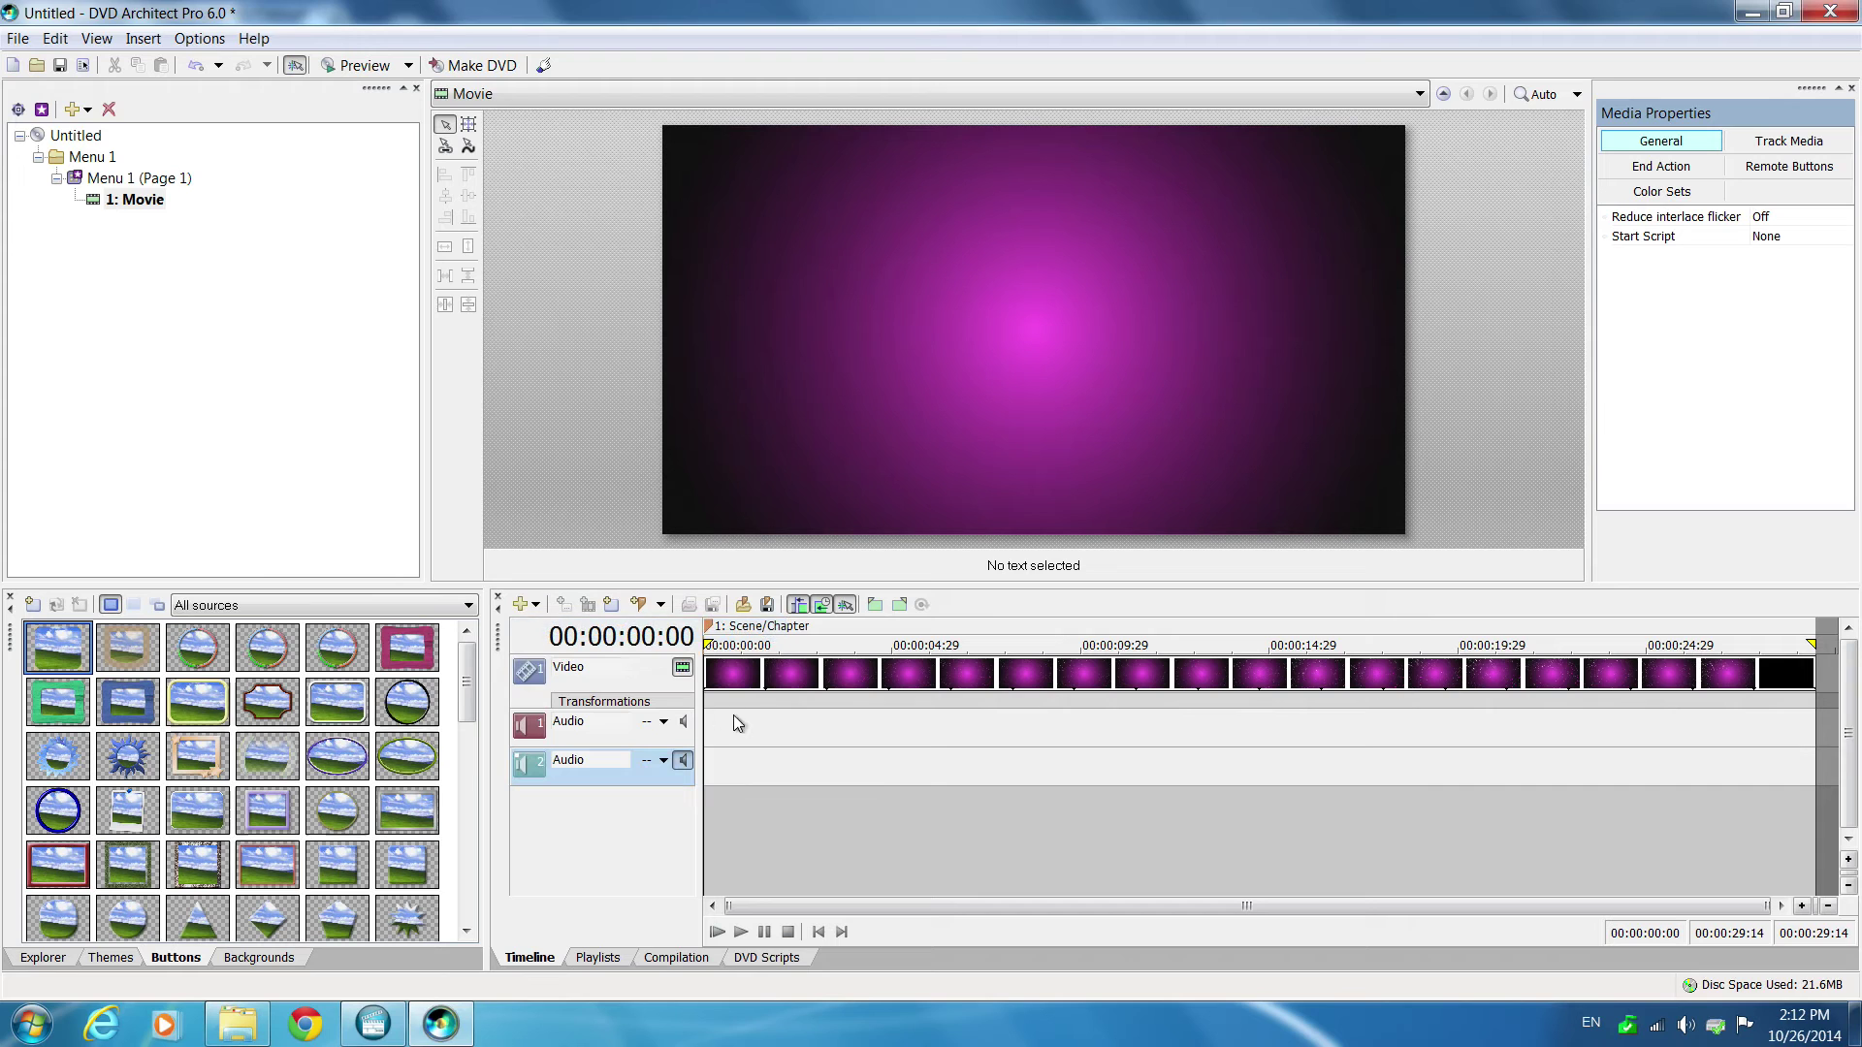
click(666, 723)
click(700, 570)
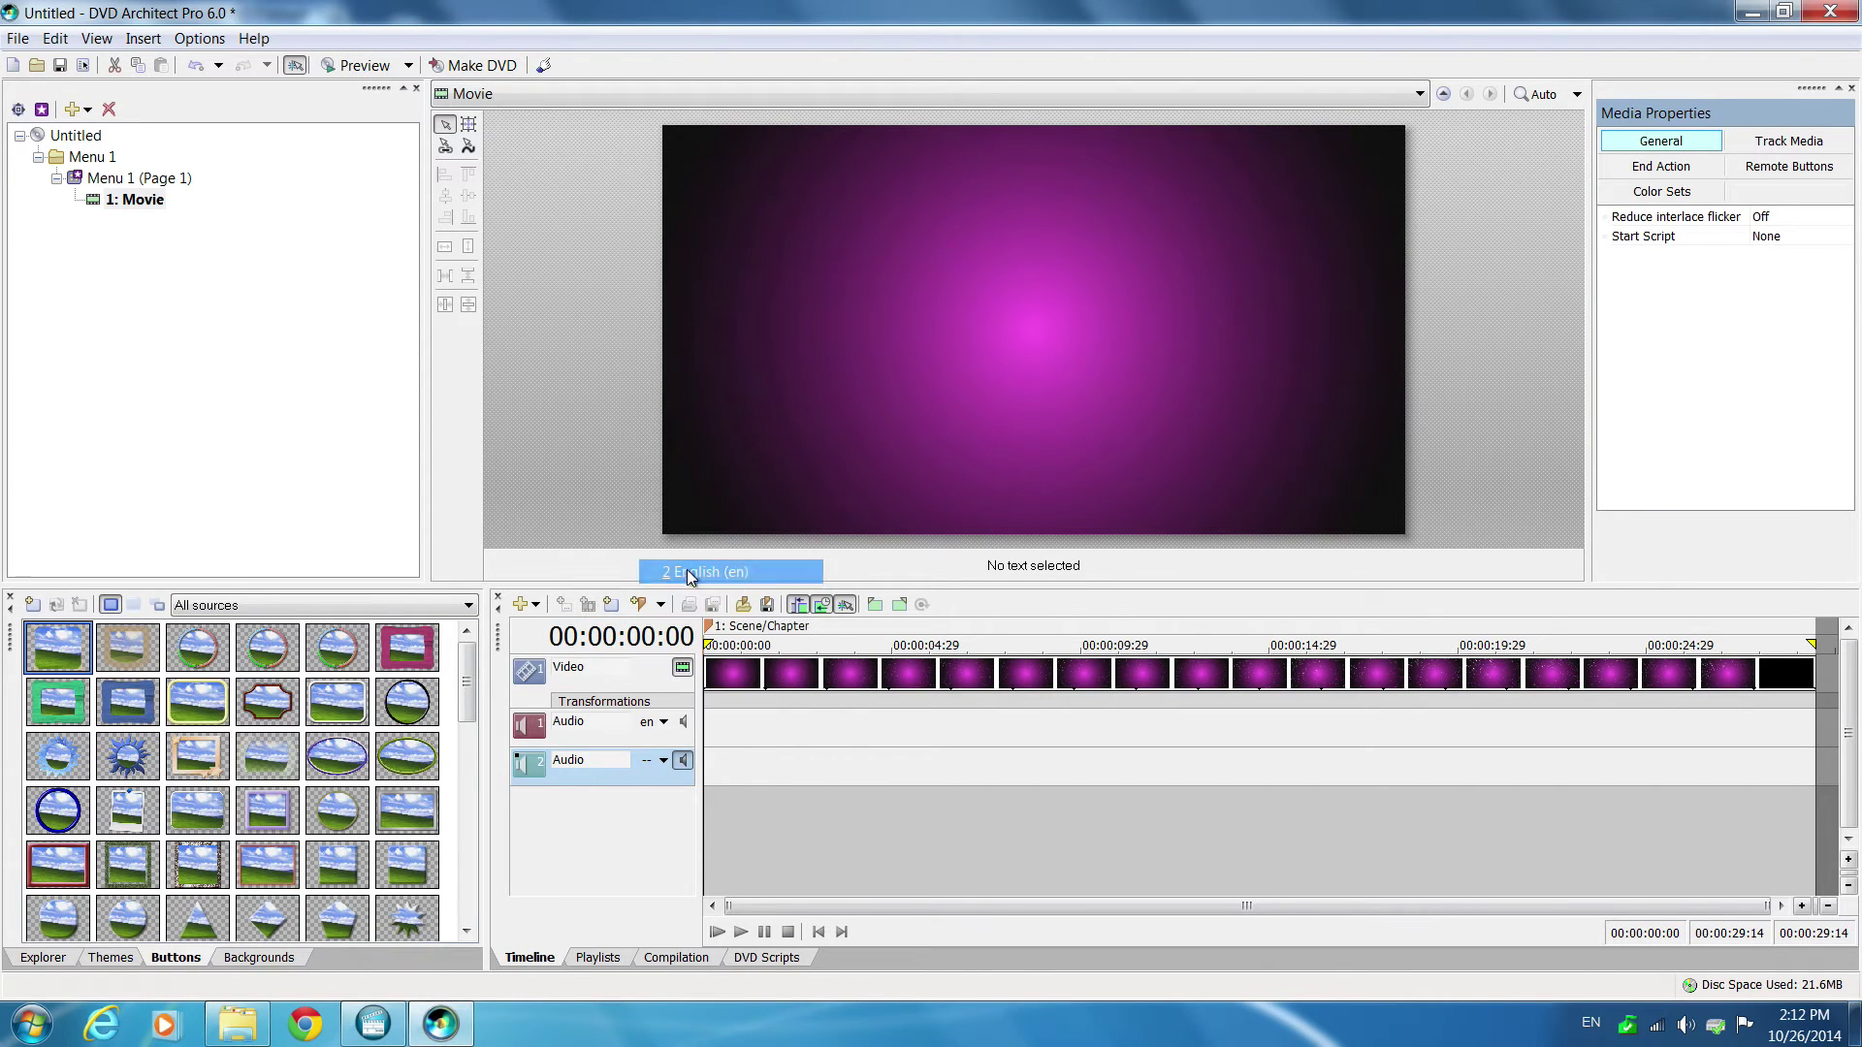
click(664, 762)
click(717, 617)
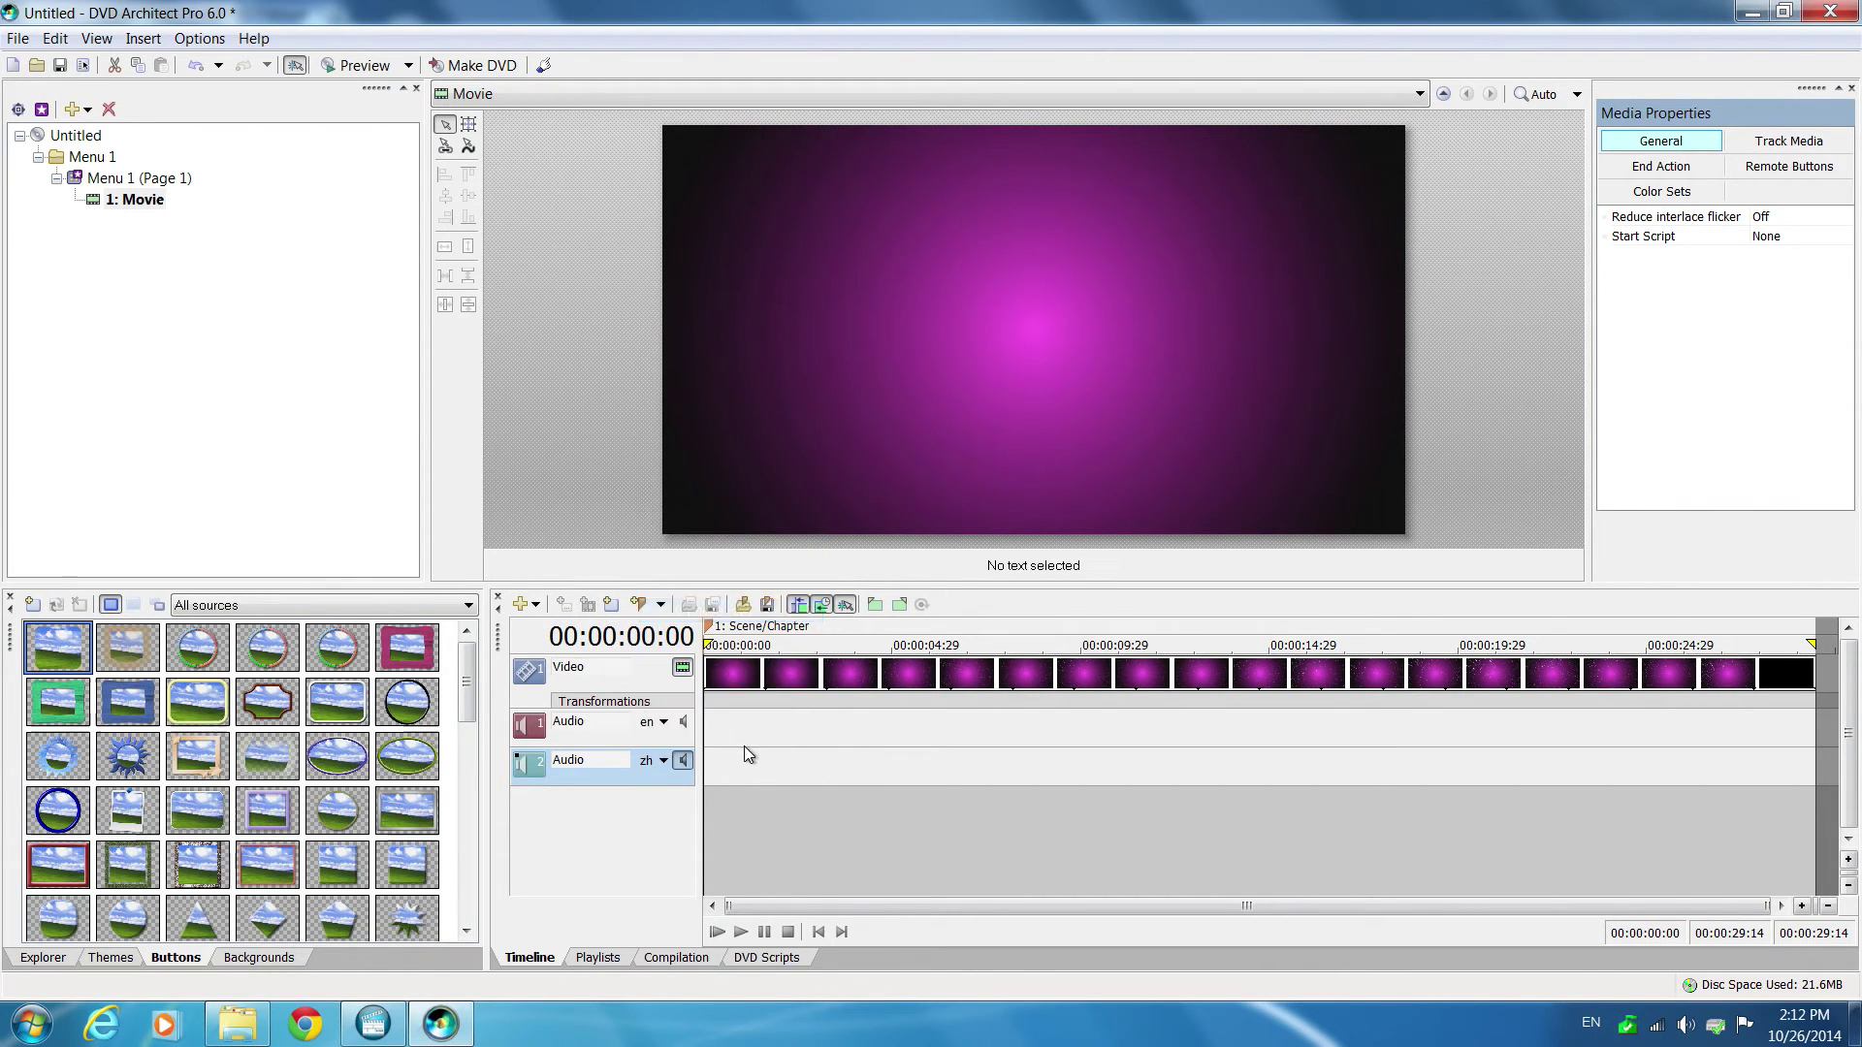
click(620, 720)
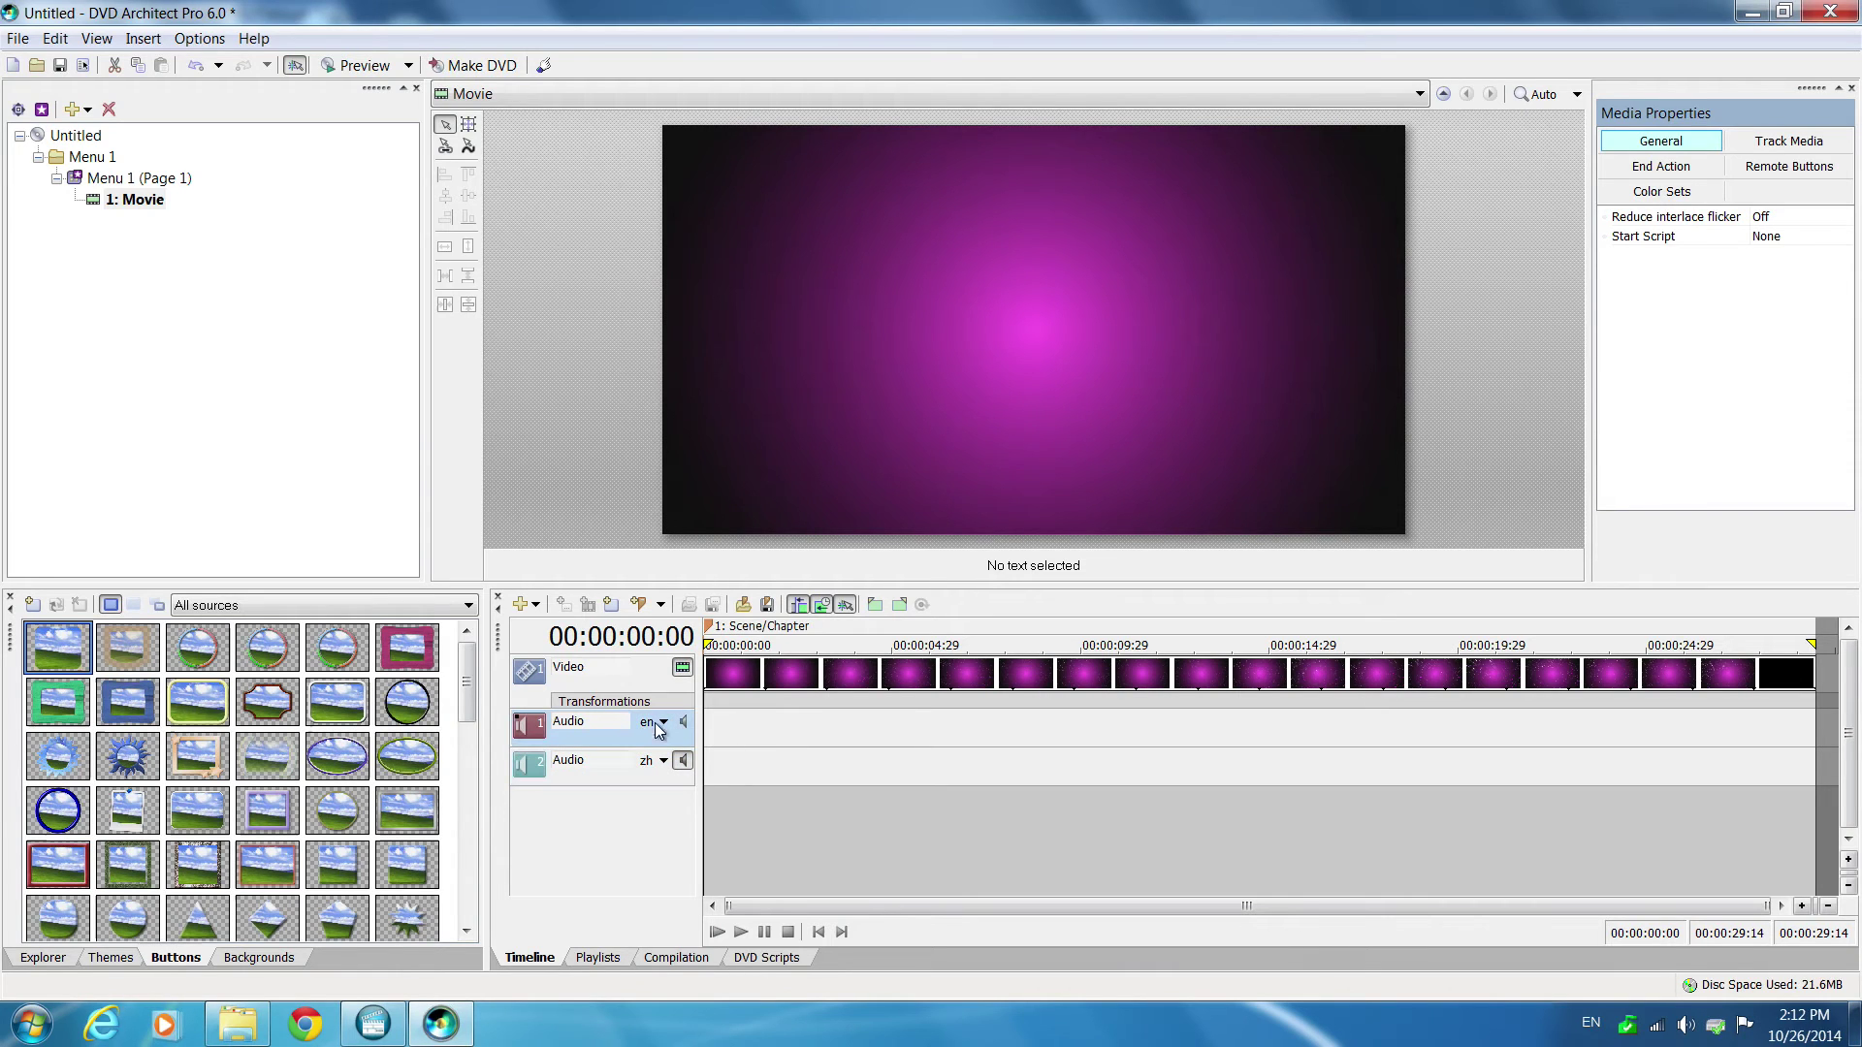
double_click(601, 669)
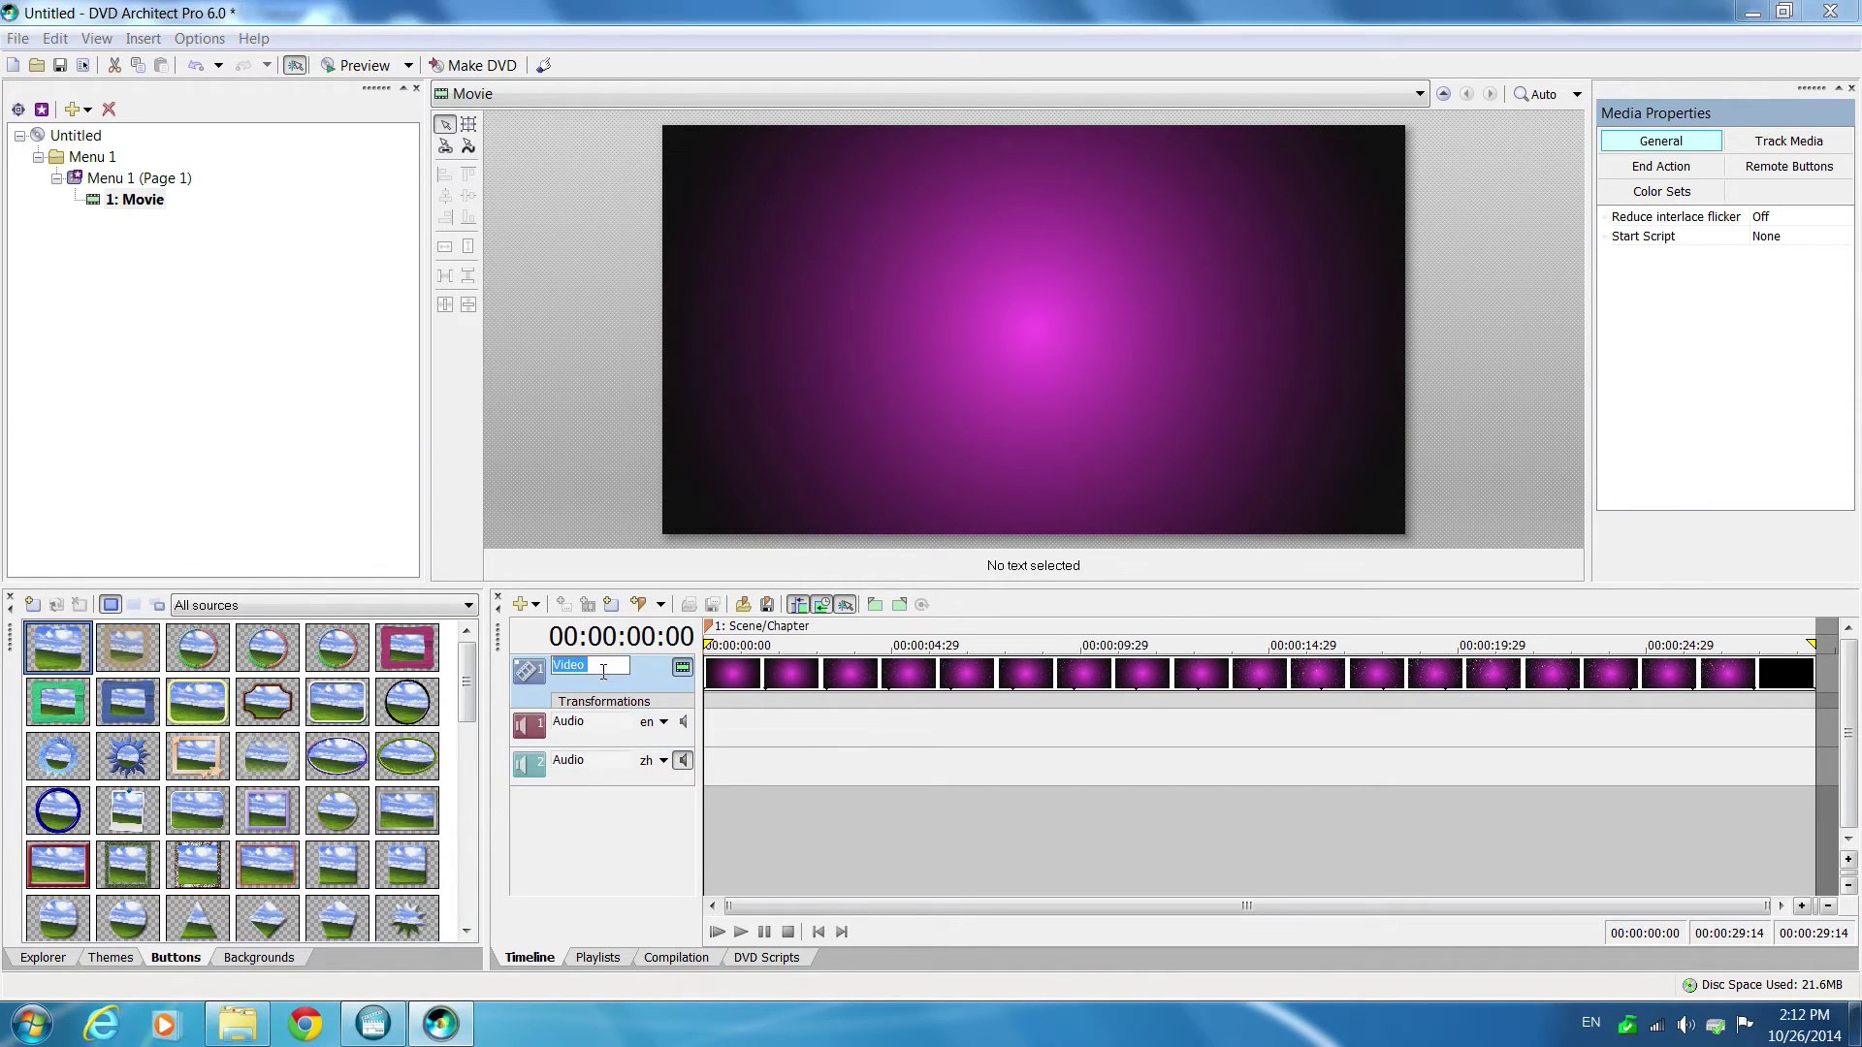
key(Return)
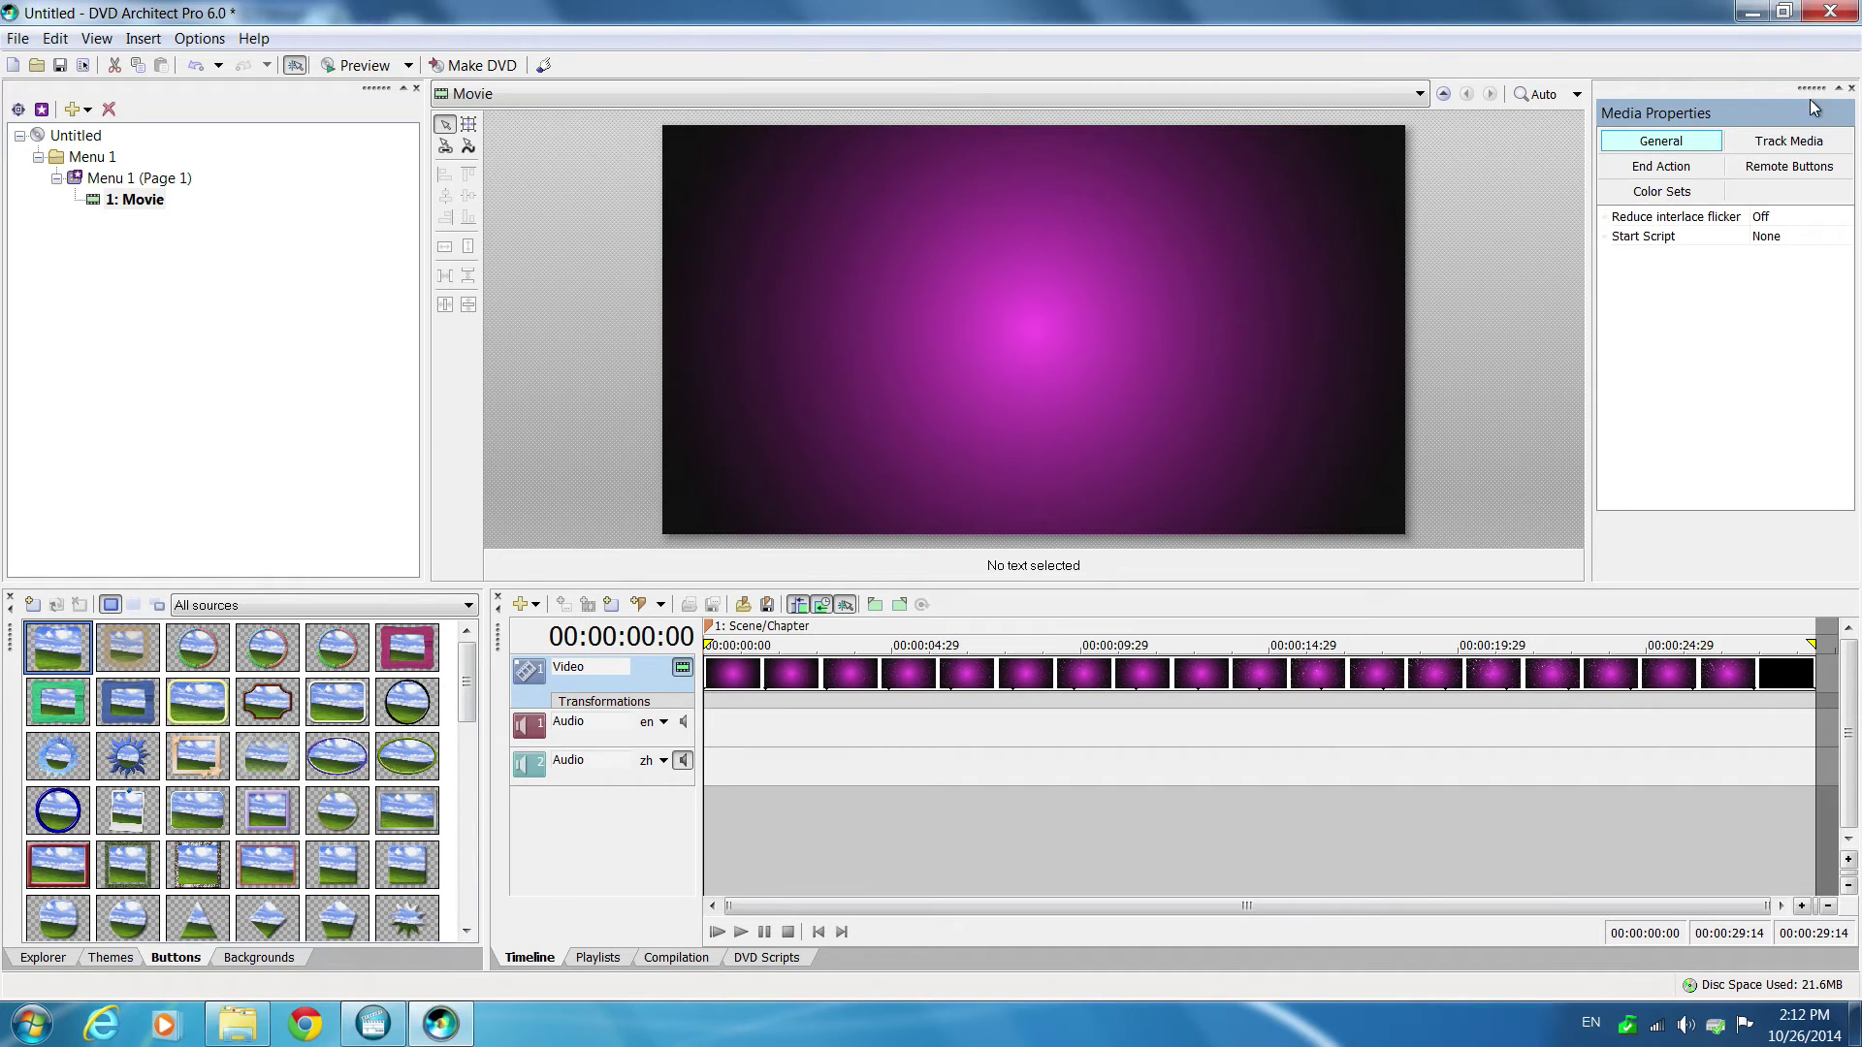
- Replace the first audio track's media with MovieA.mpa in Track Media
click(1792, 142)
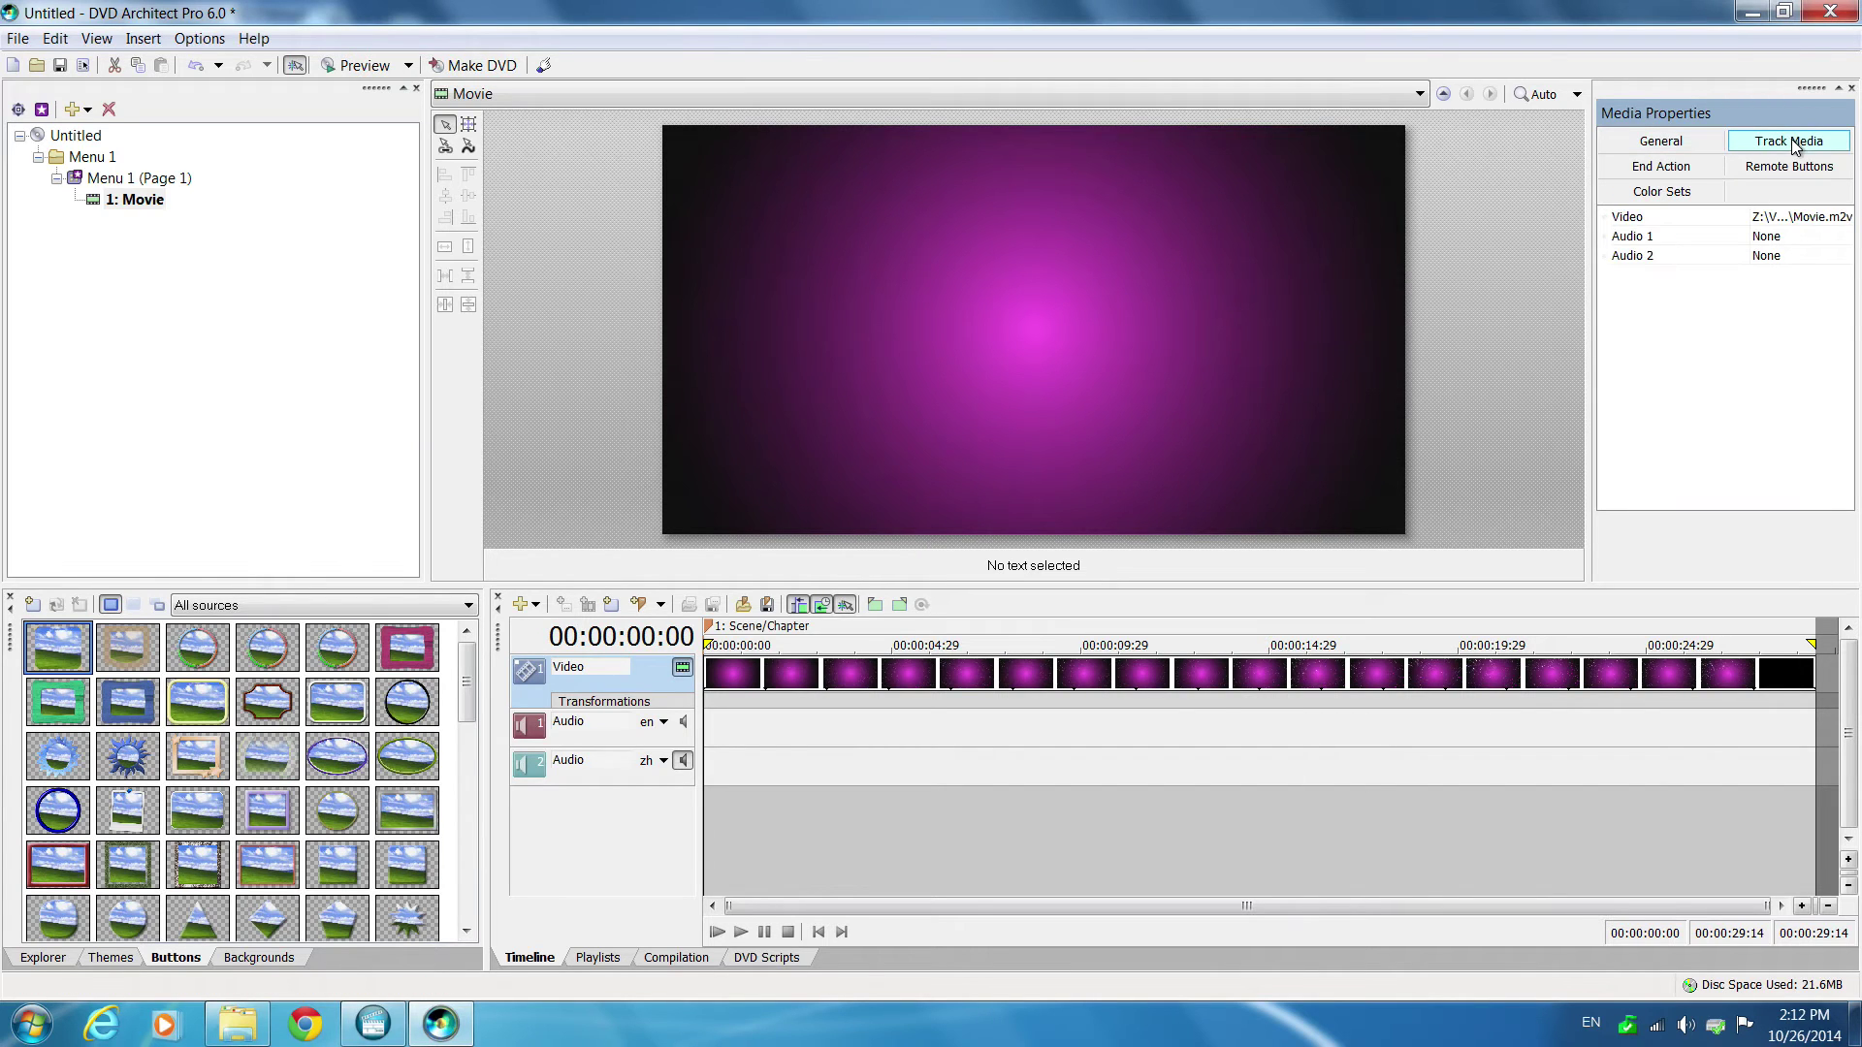
click(1820, 239)
click(1841, 237)
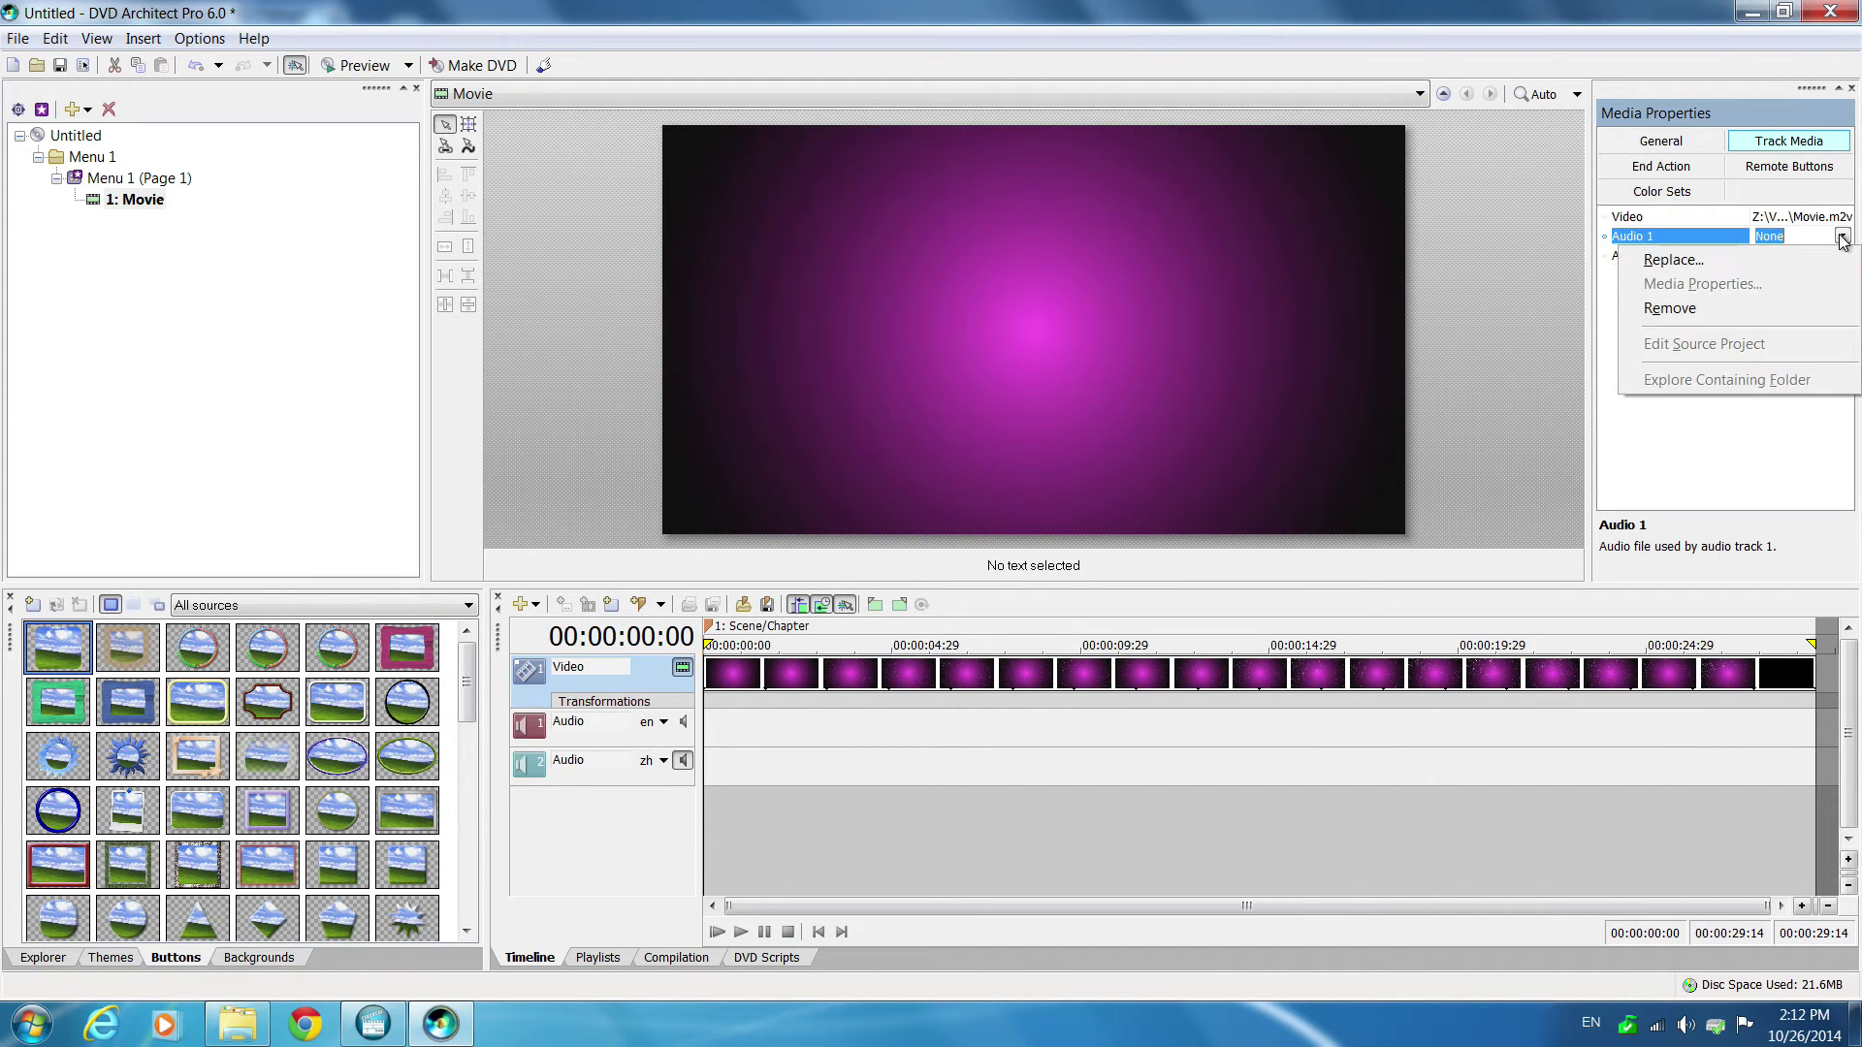
click(1756, 258)
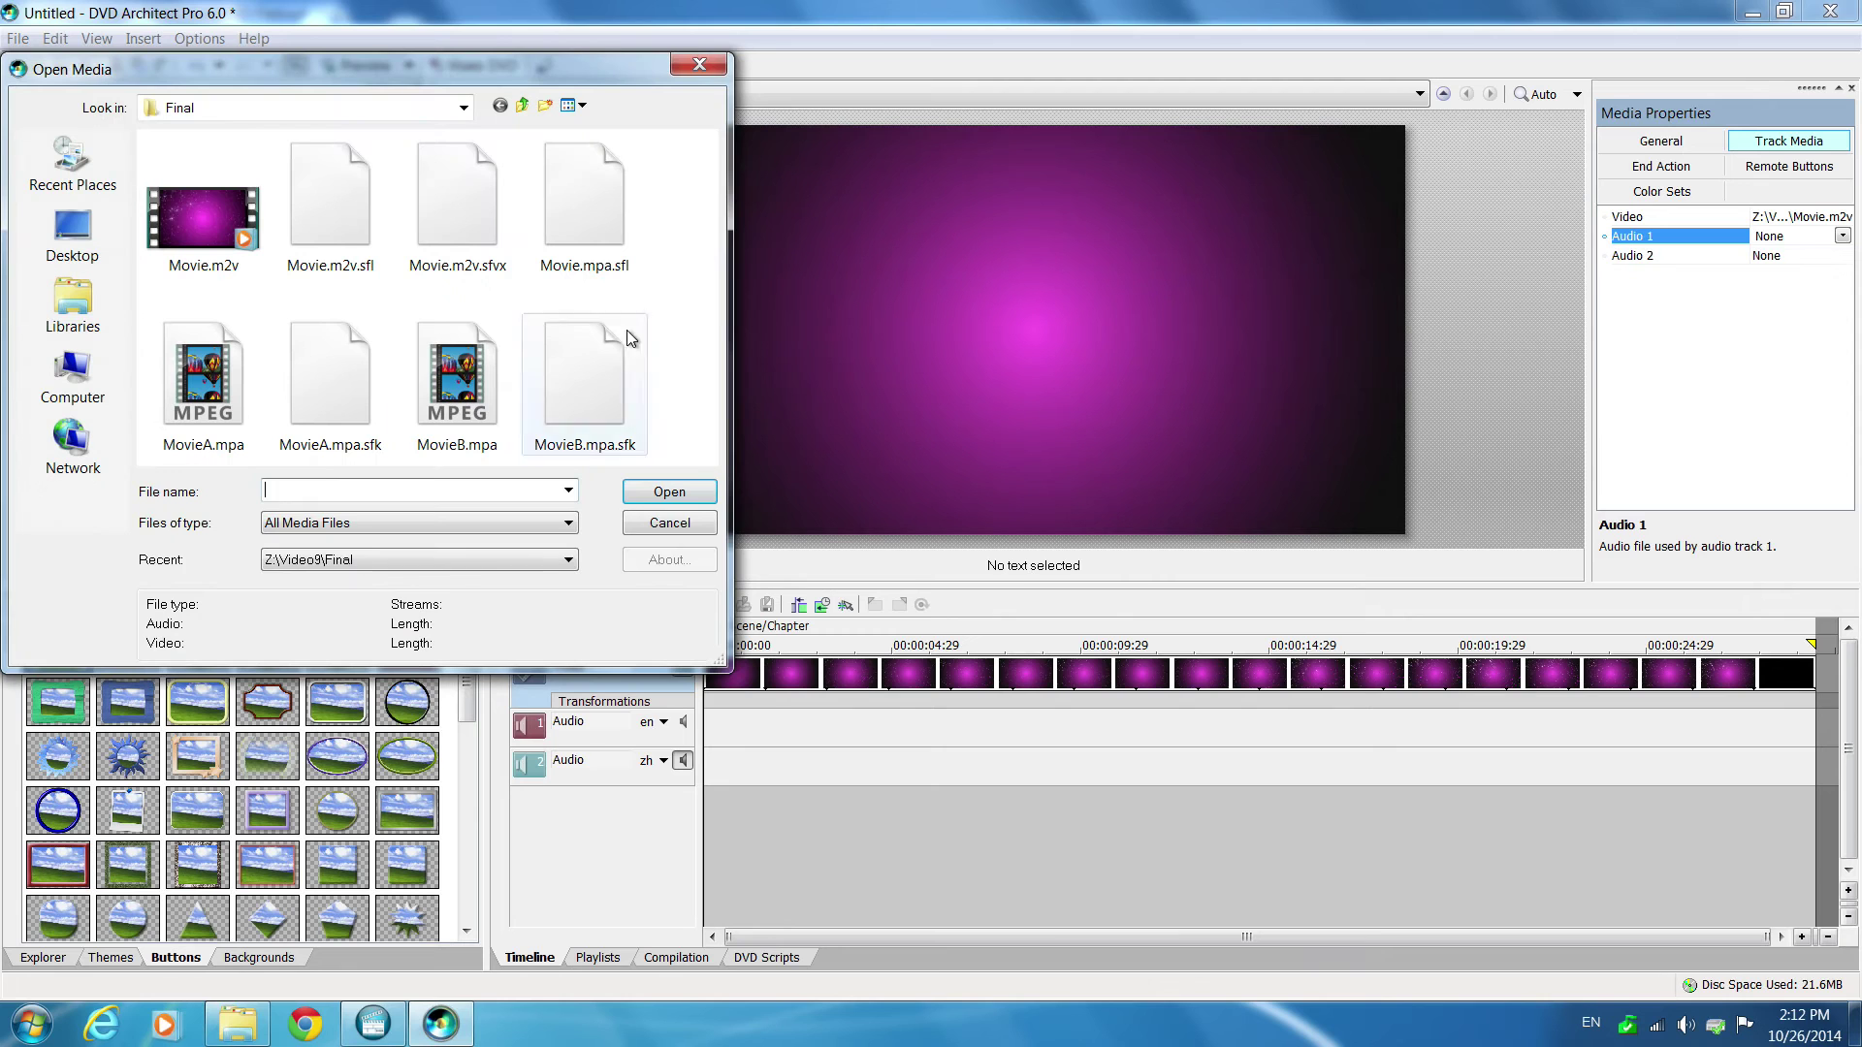
click(223, 378)
click(669, 492)
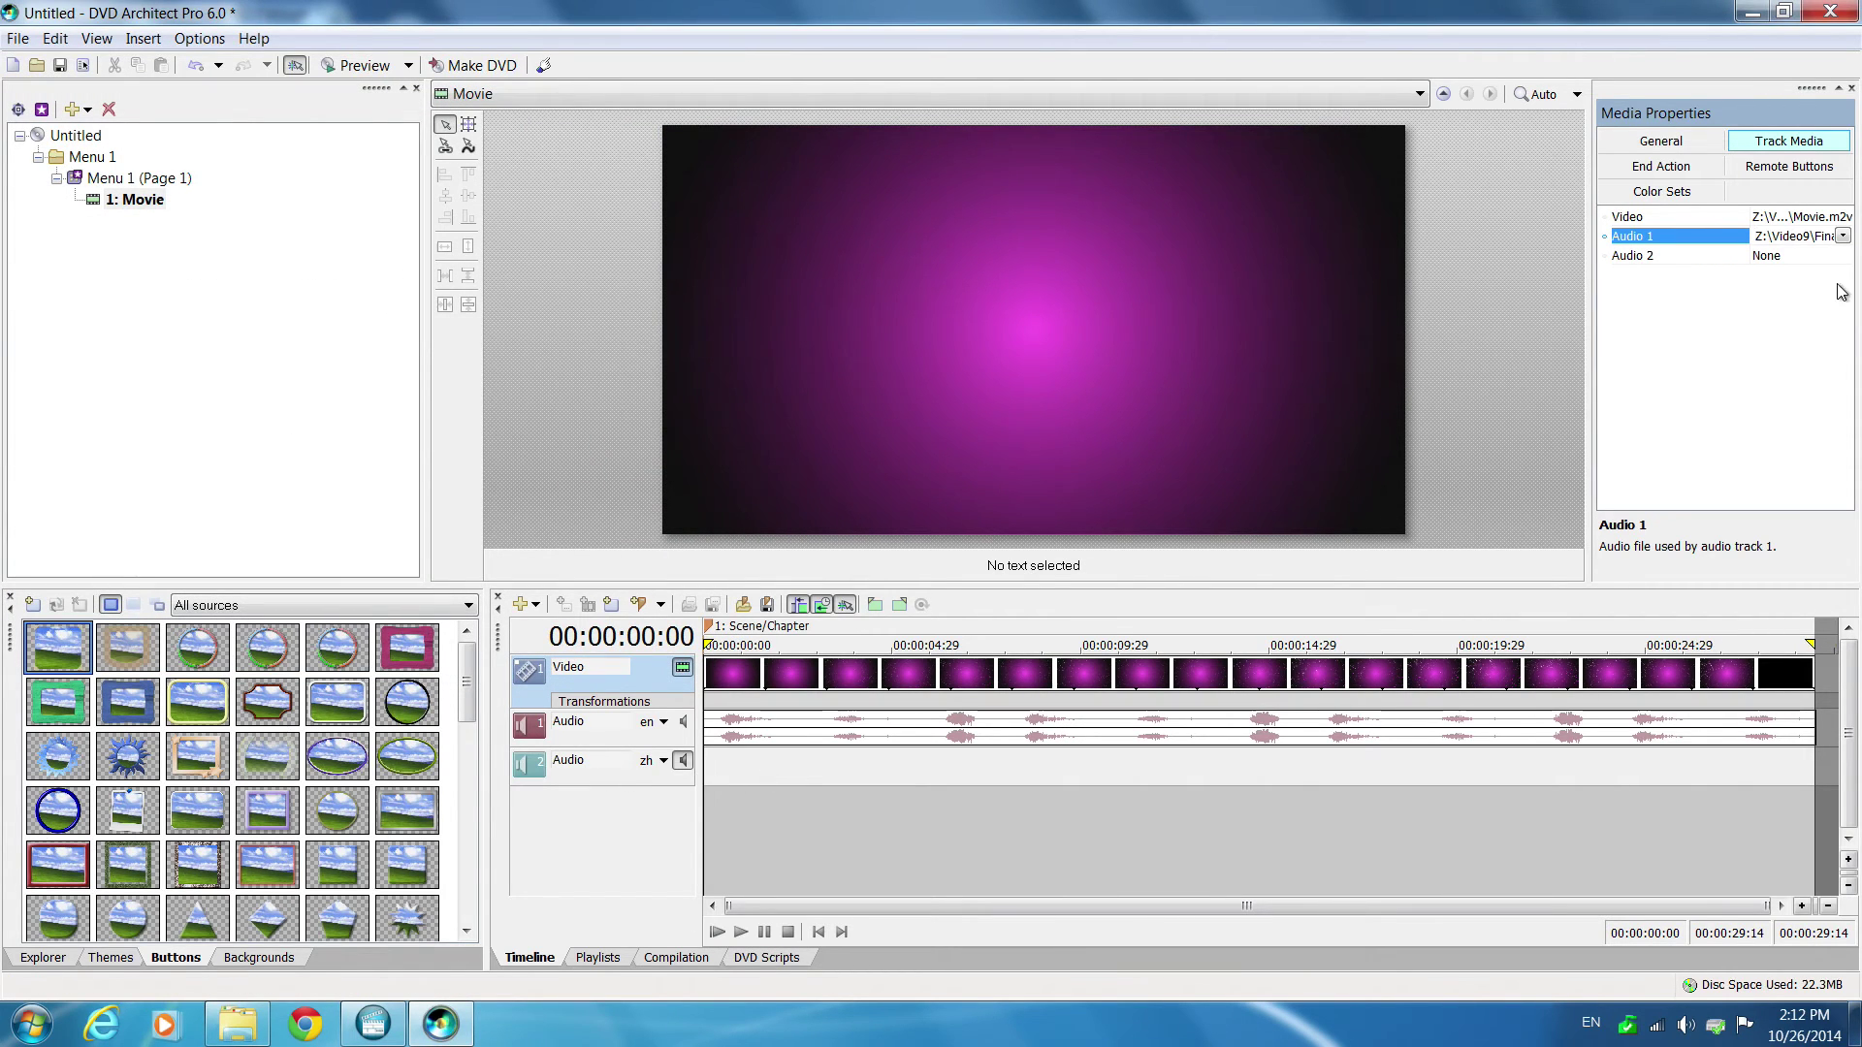
- Replace the second audio track's media with MovieB.mpa
click(1818, 258)
click(1841, 255)
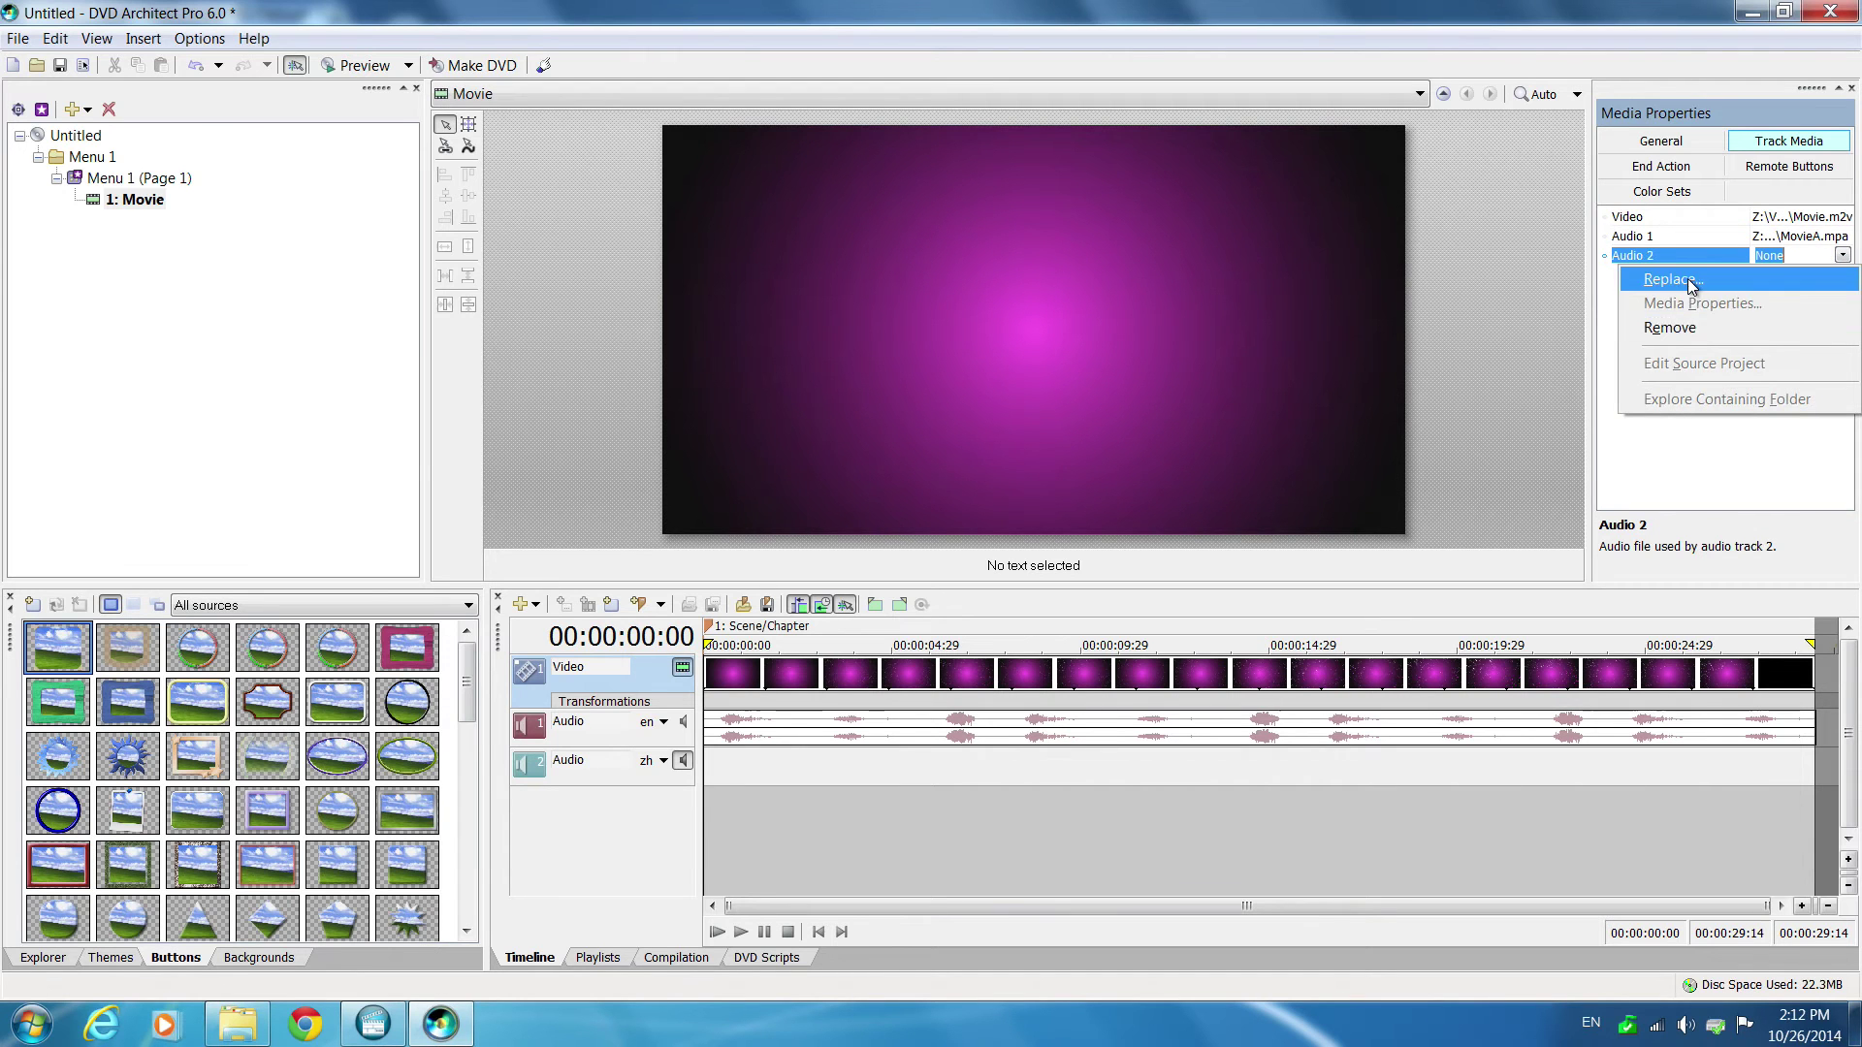
click(1757, 282)
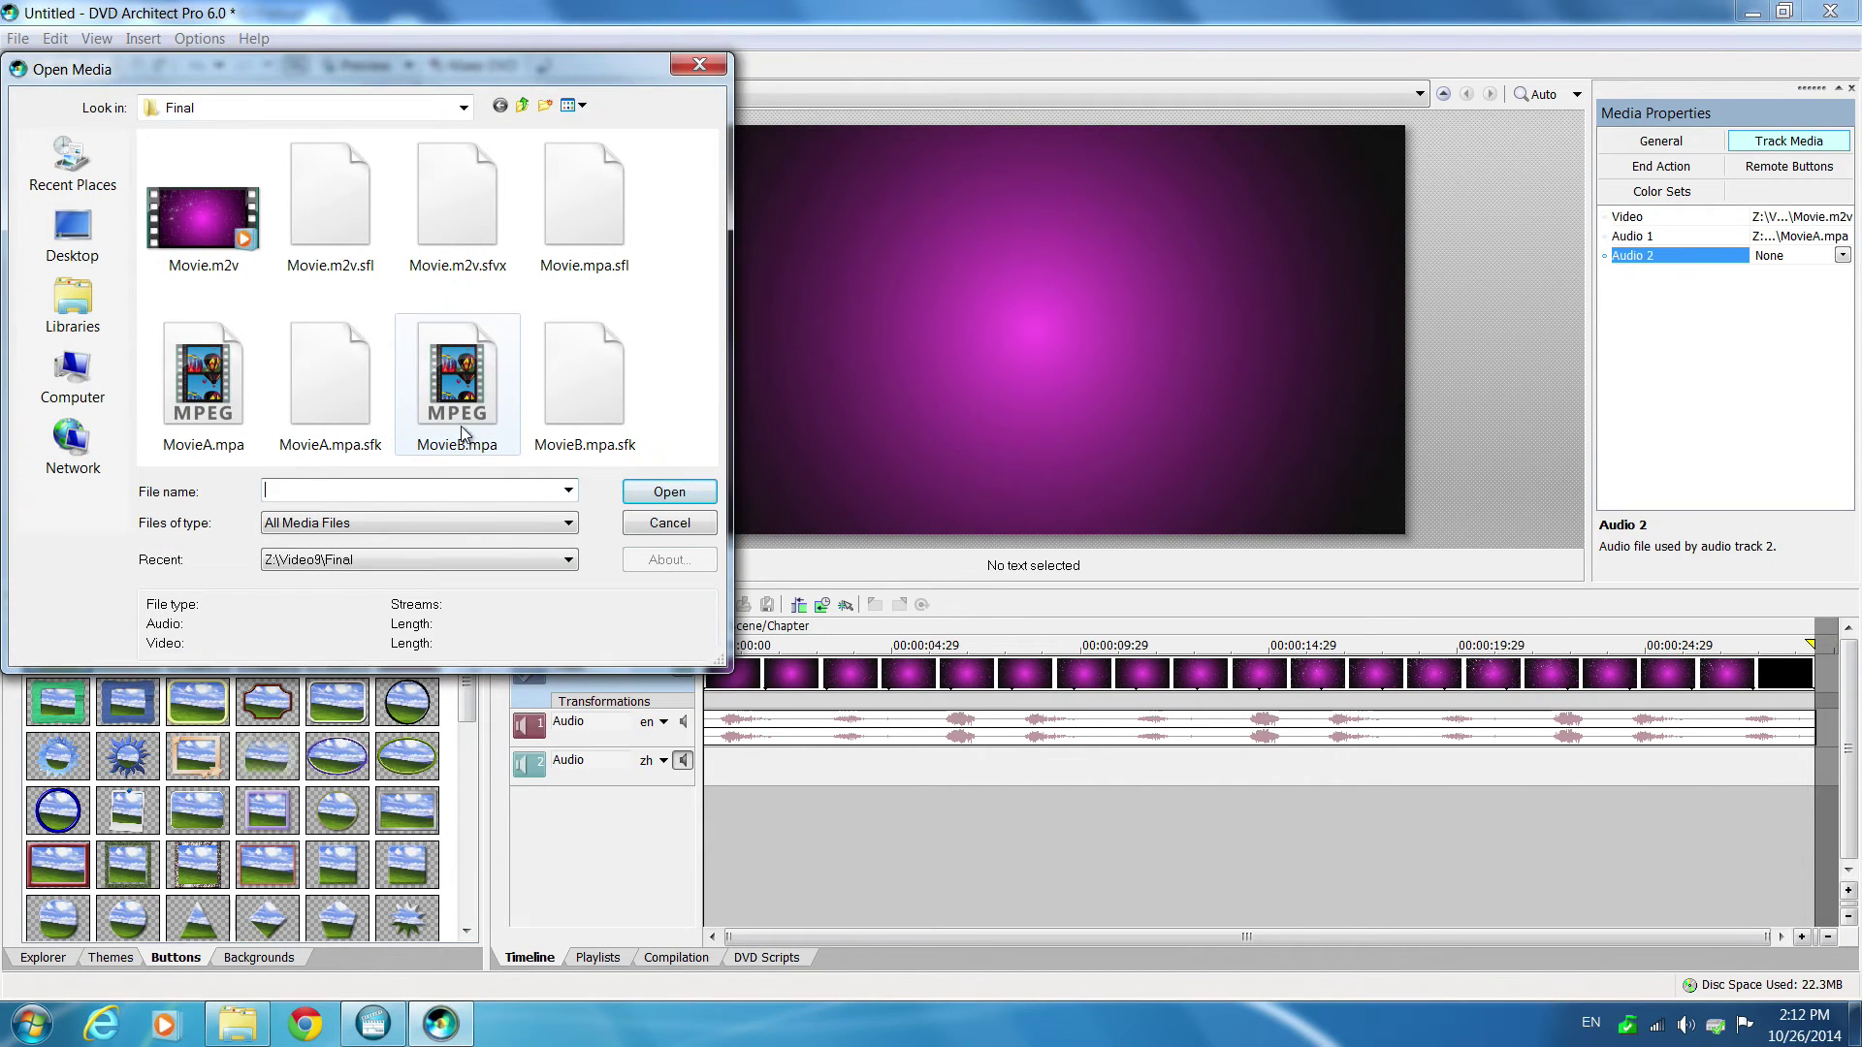
click(462, 425)
click(670, 492)
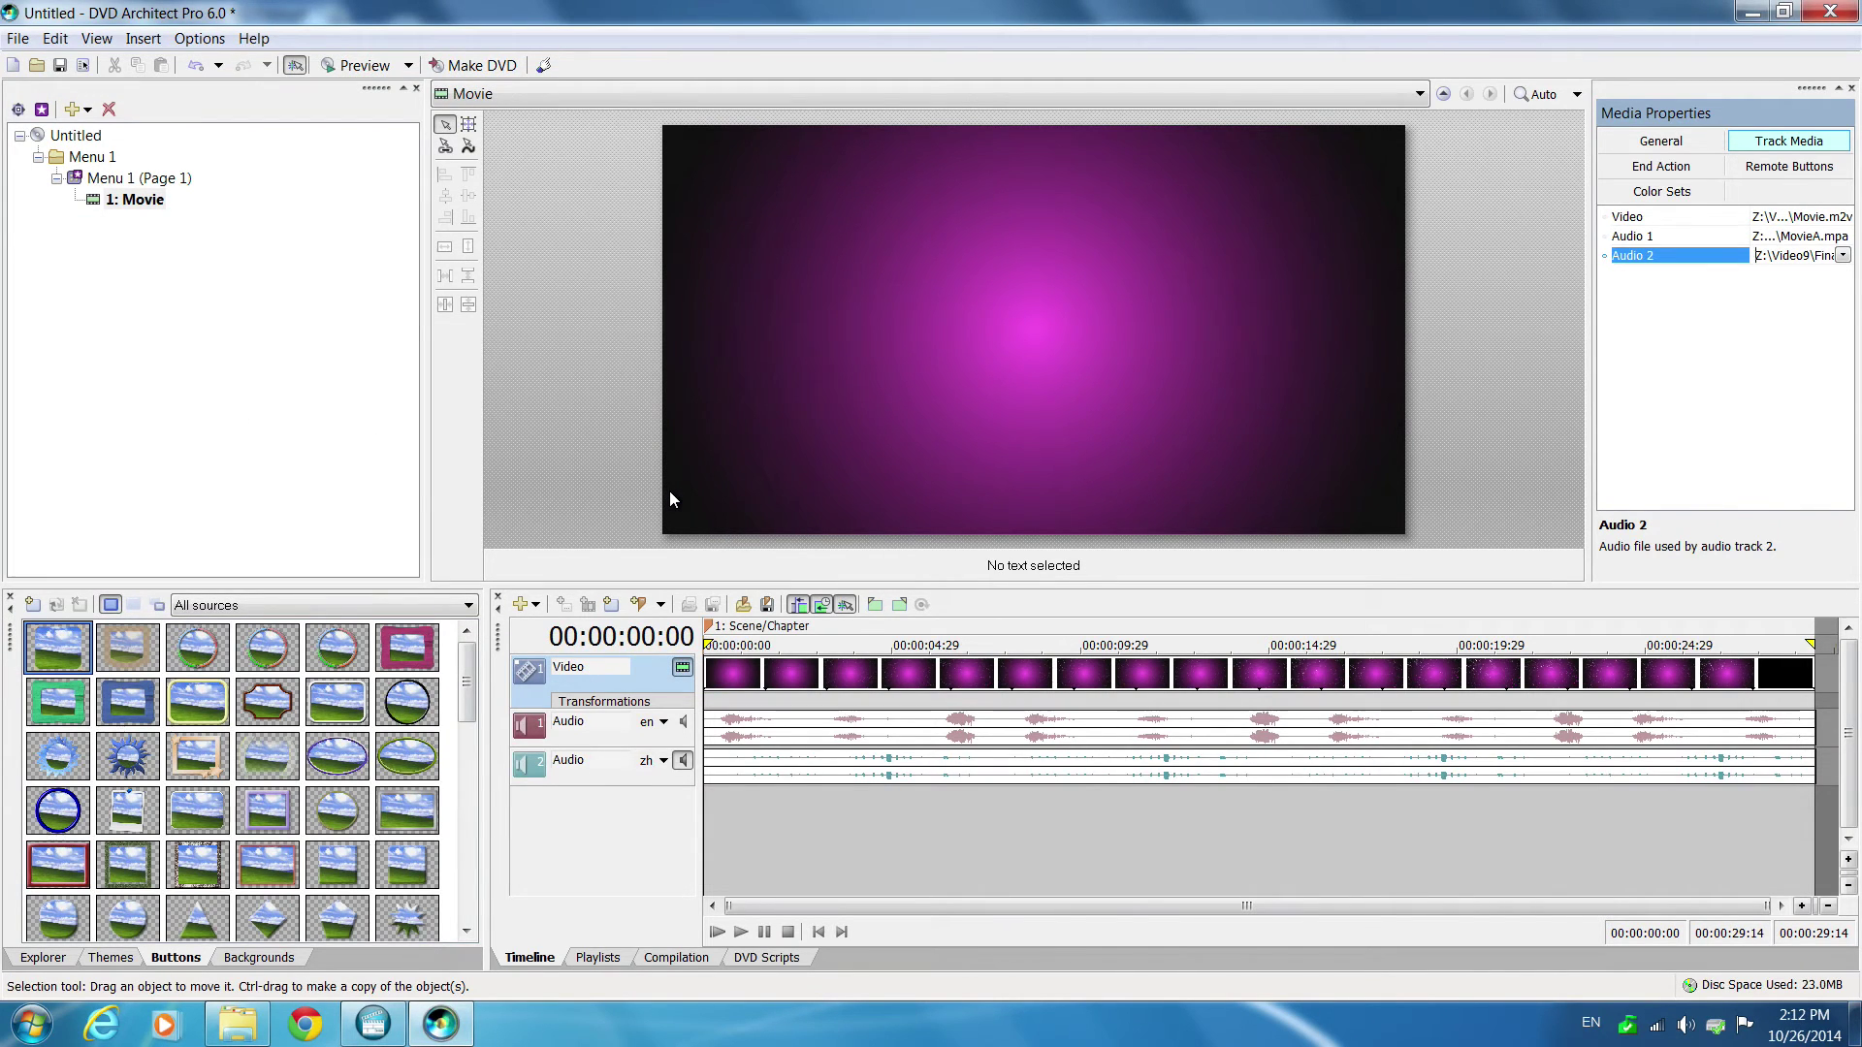
click(124, 181)
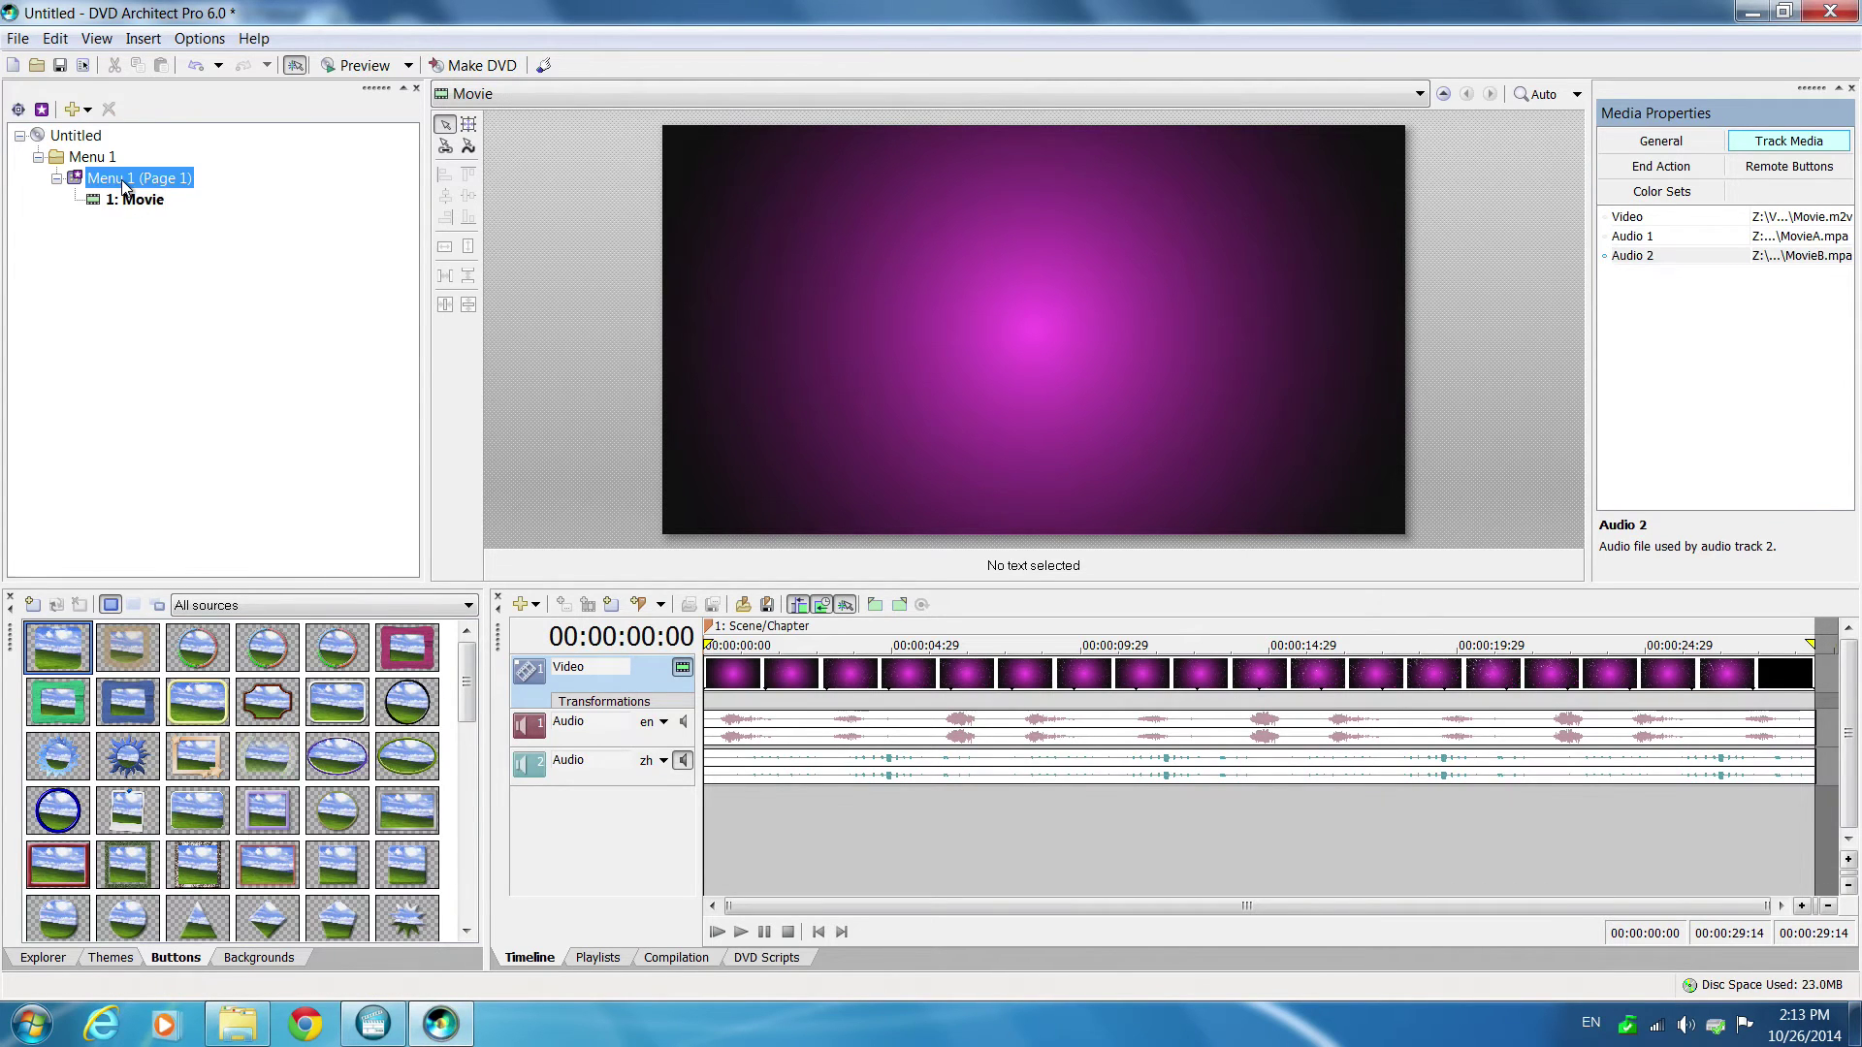
- Relabel the Movie button on Menu 1 as English and nudge it left
double_click(124, 181)
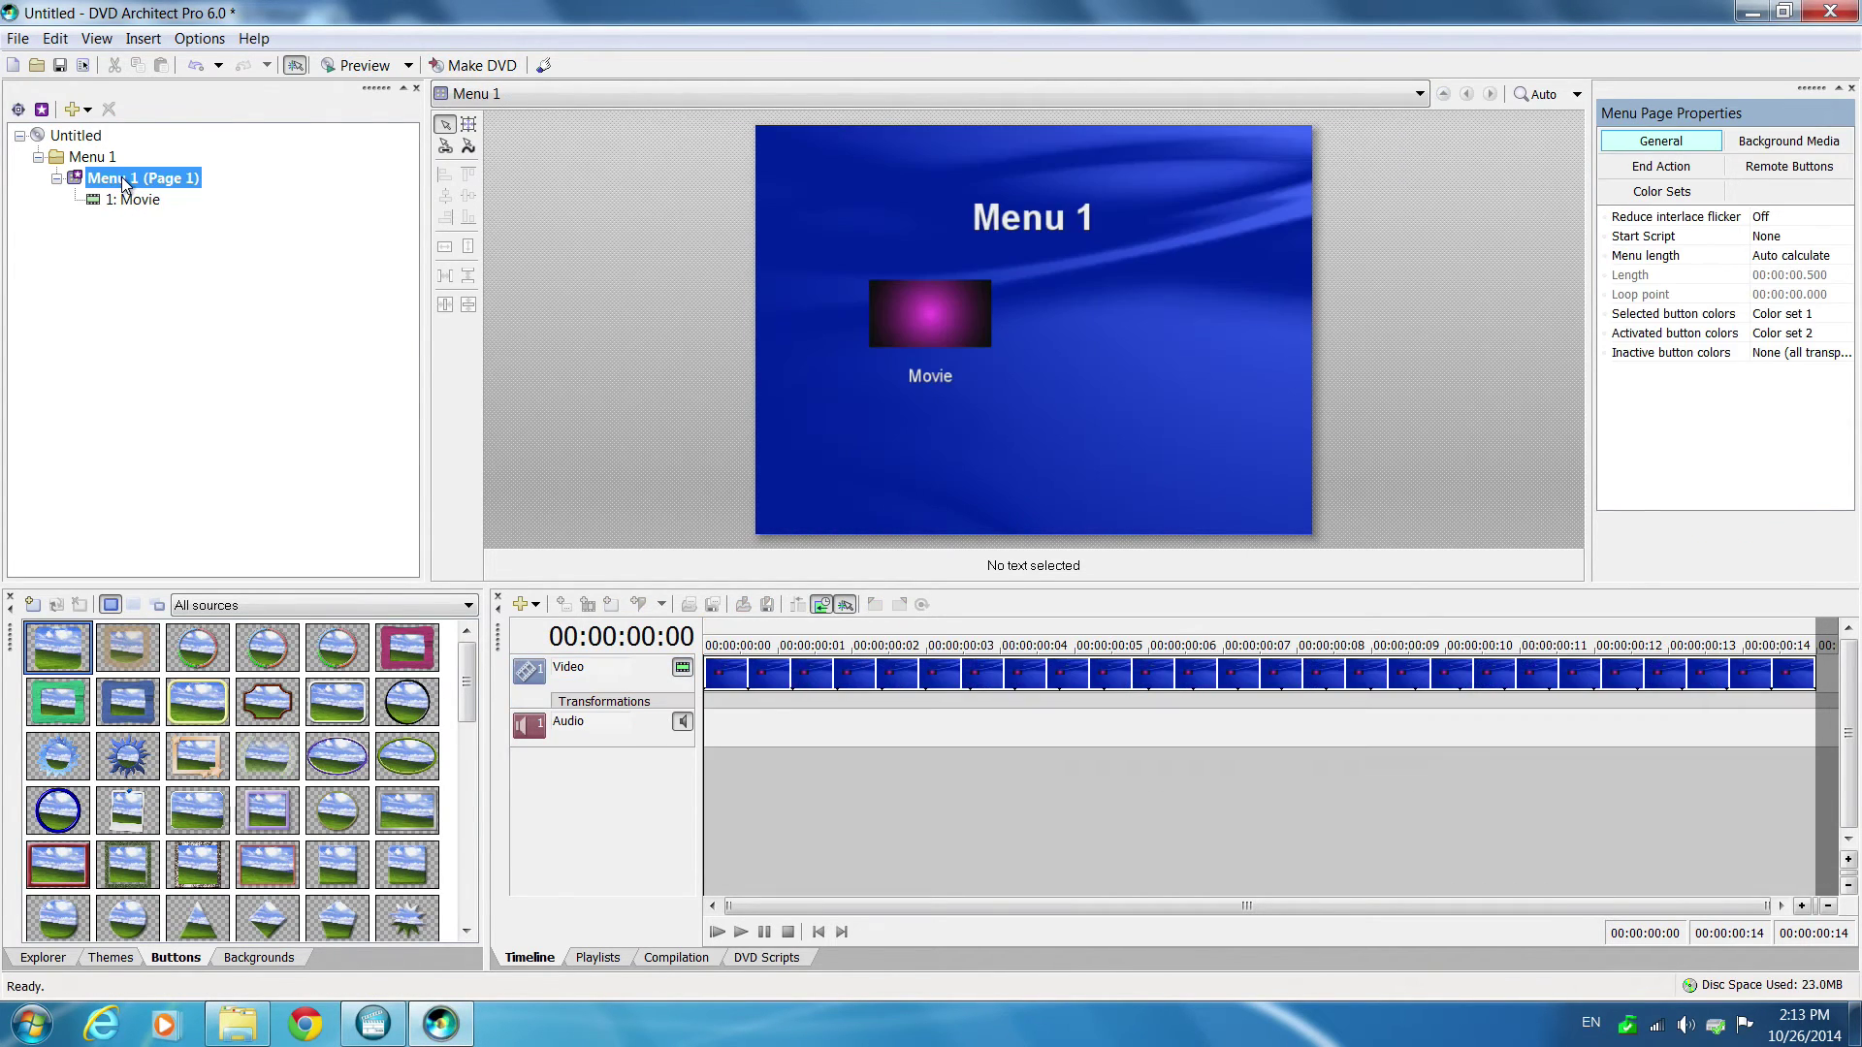
click(929, 323)
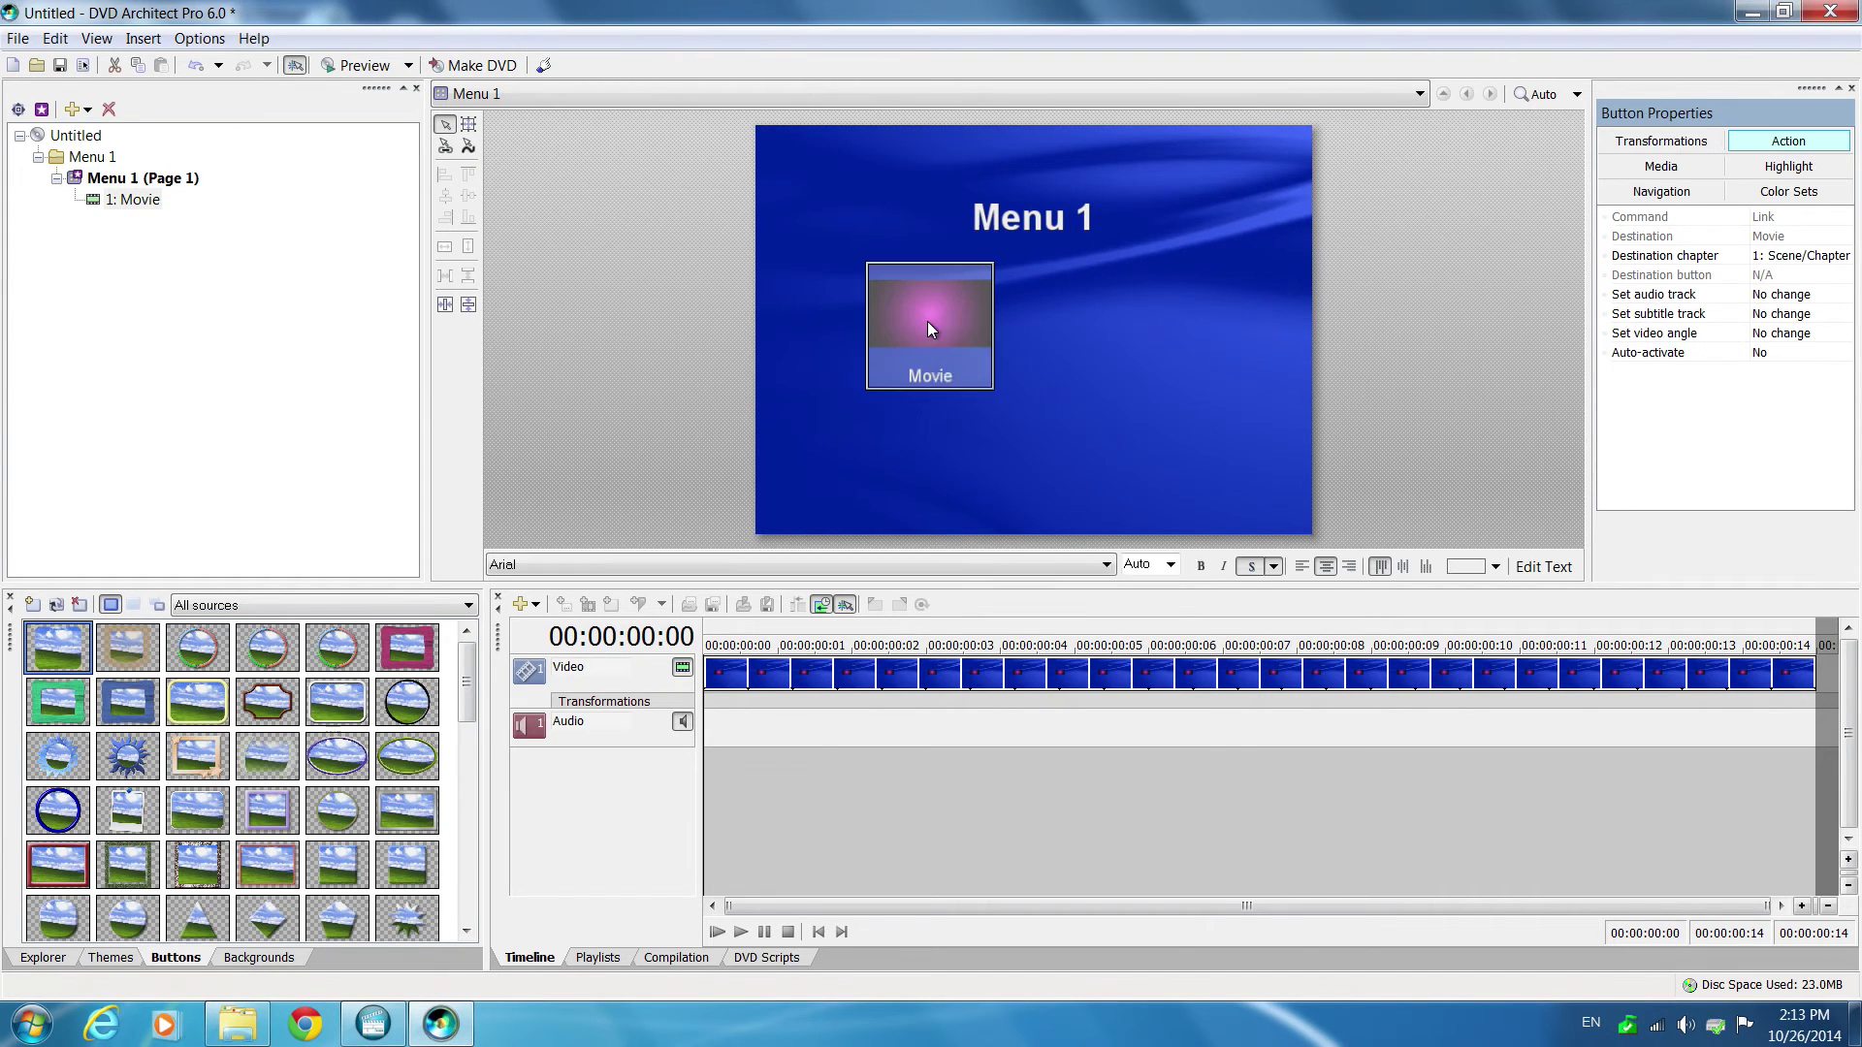
right_click(927, 322)
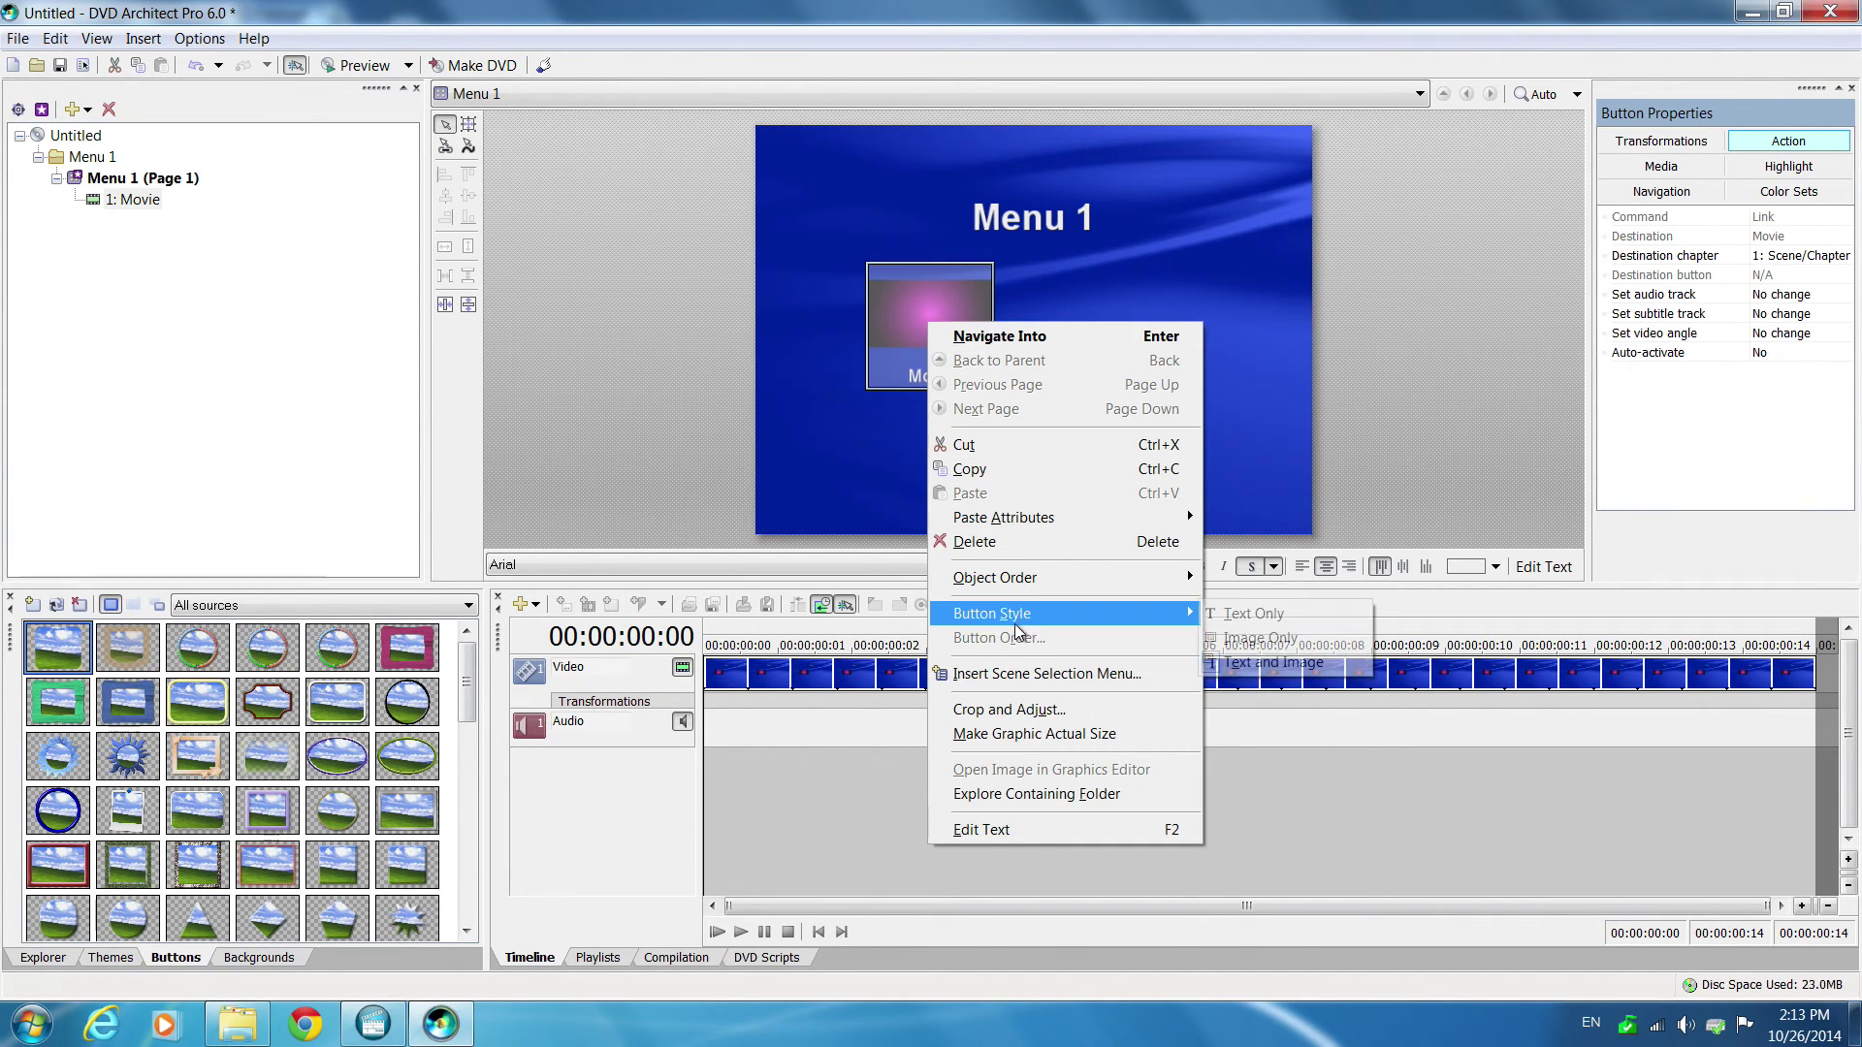
click(1001, 831)
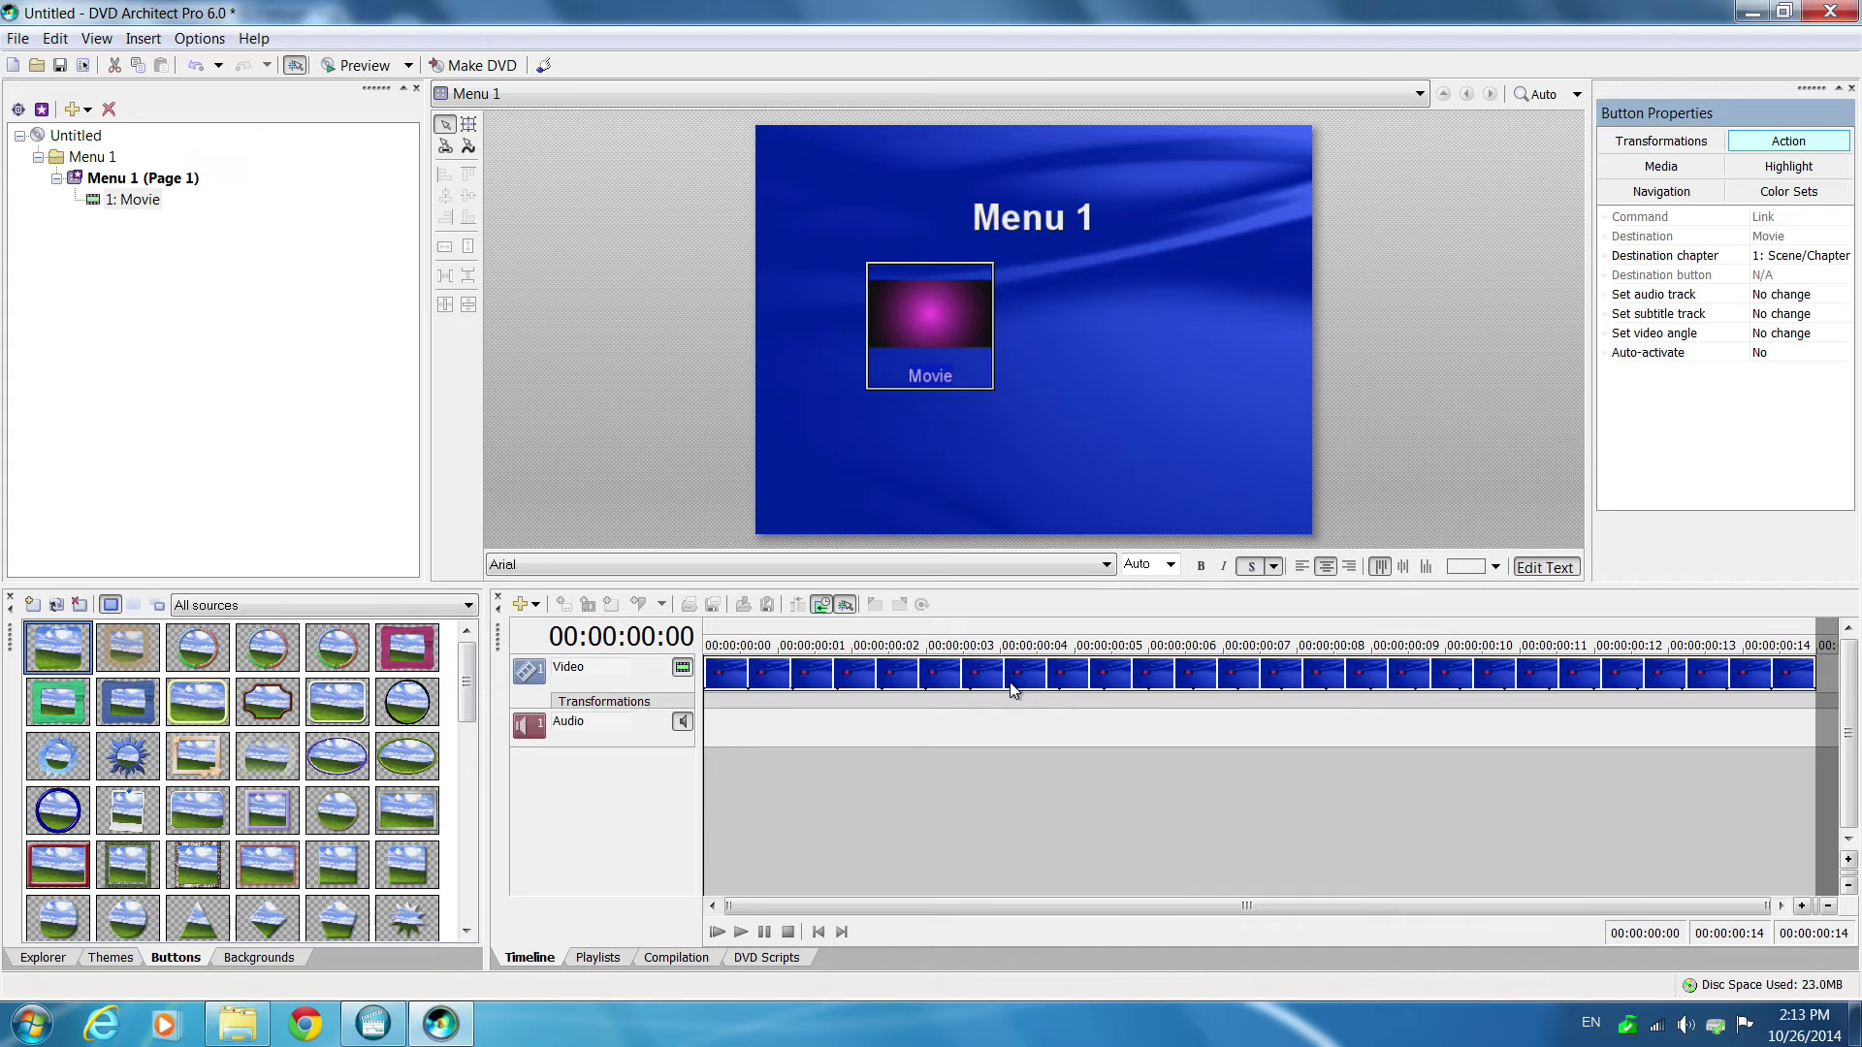
key(BackSpace)
text(English)
key(Escape)
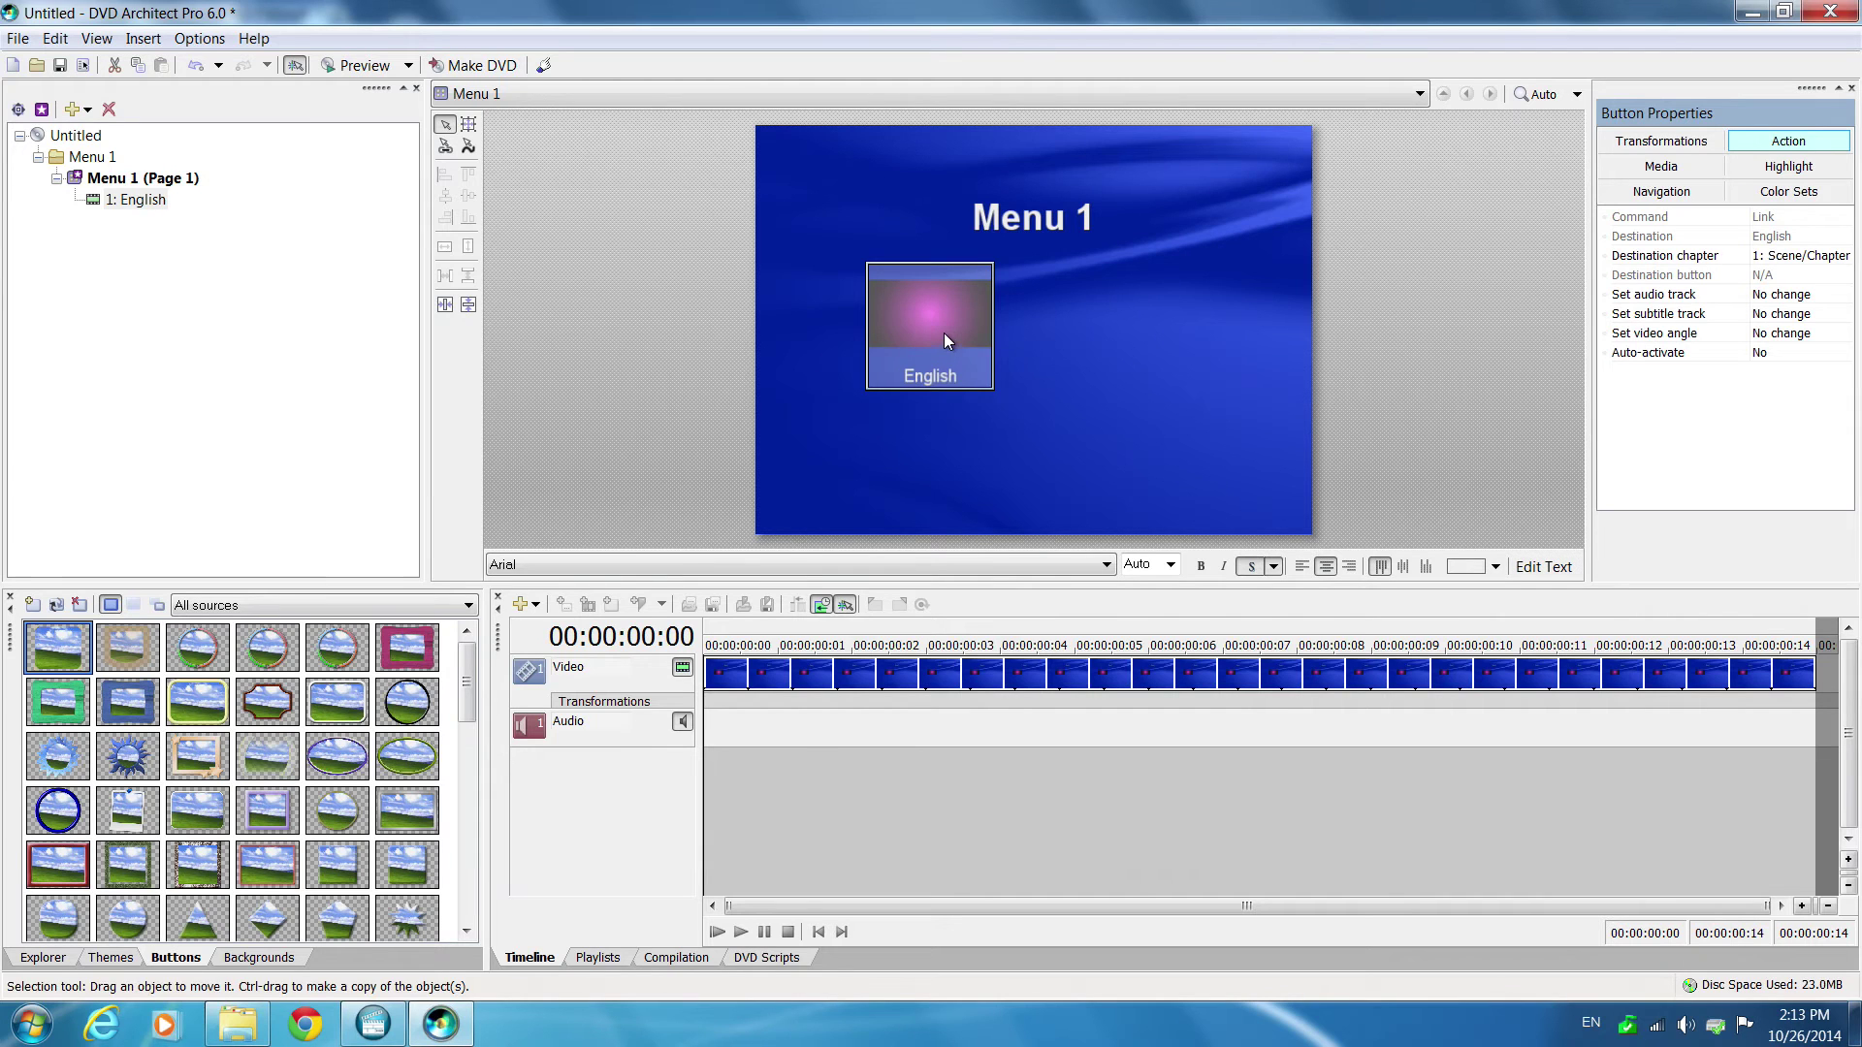
drag(944, 334, 921, 334)
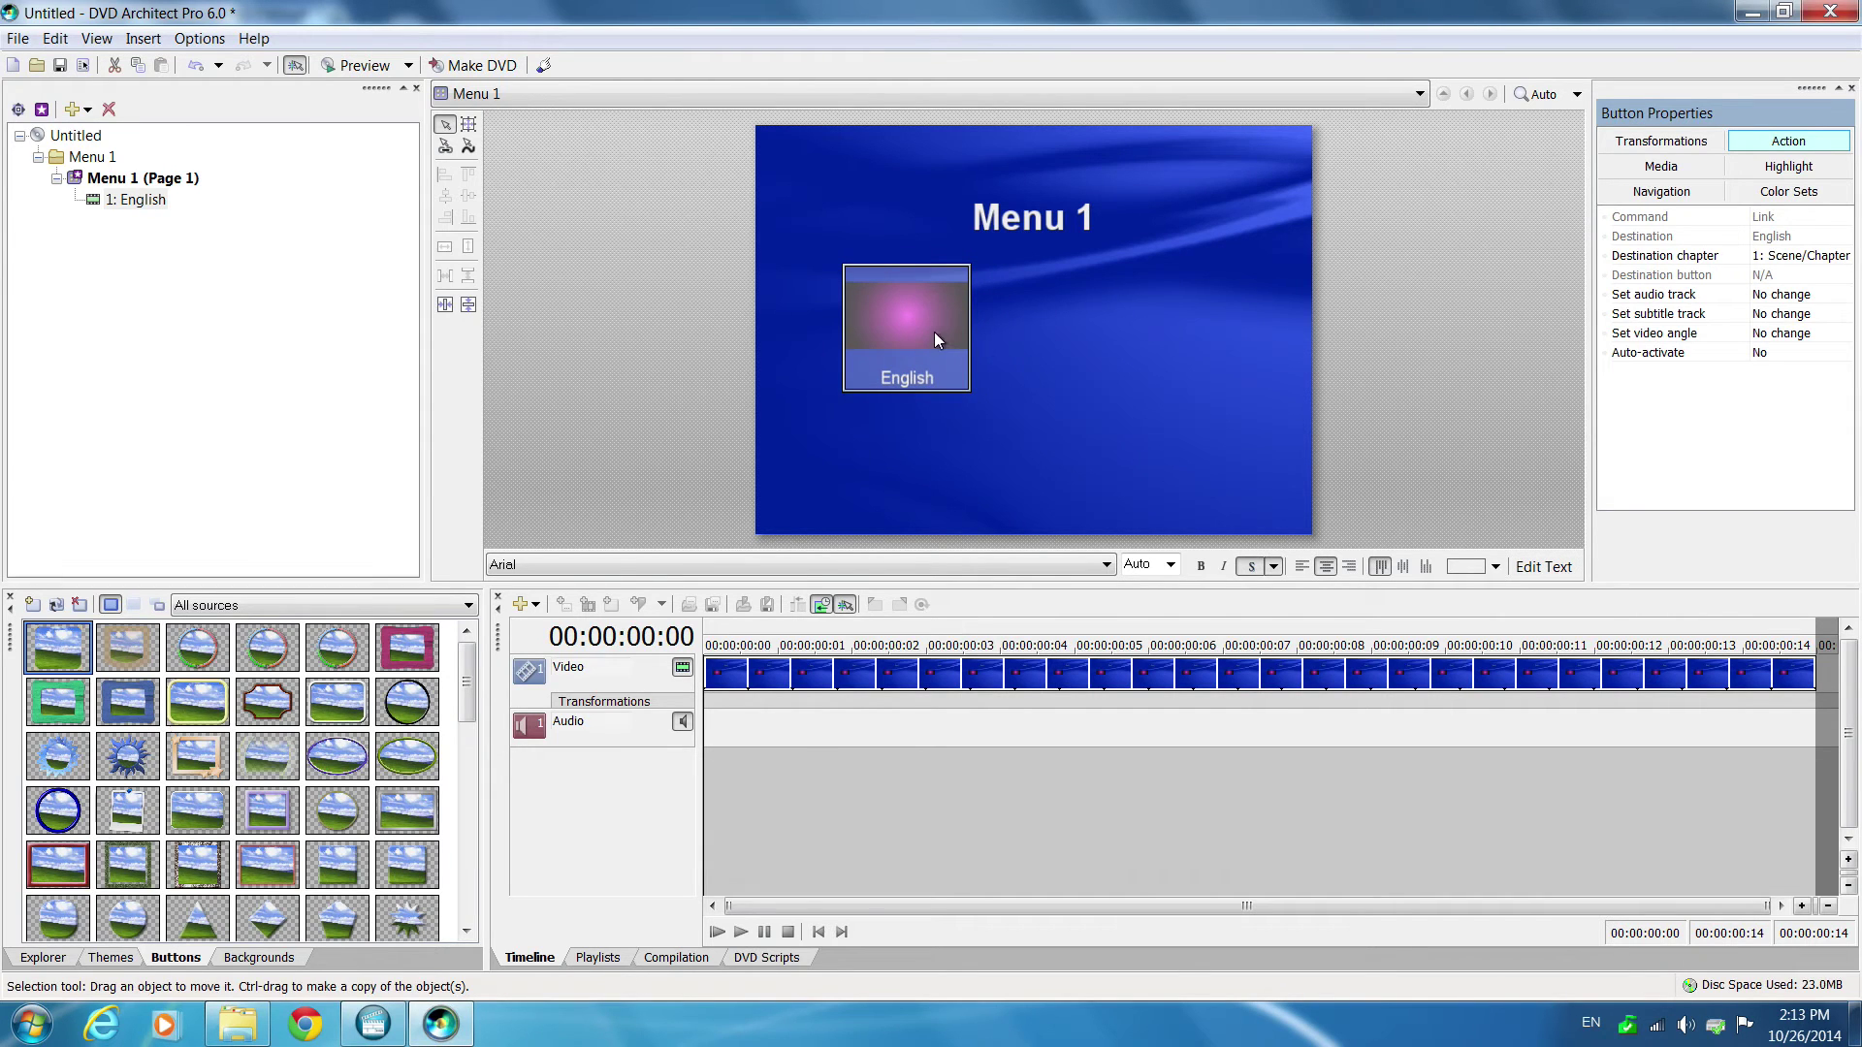
- Add a second button on the menu's right and label it Chinese
drag(132, 201, 1142, 322)
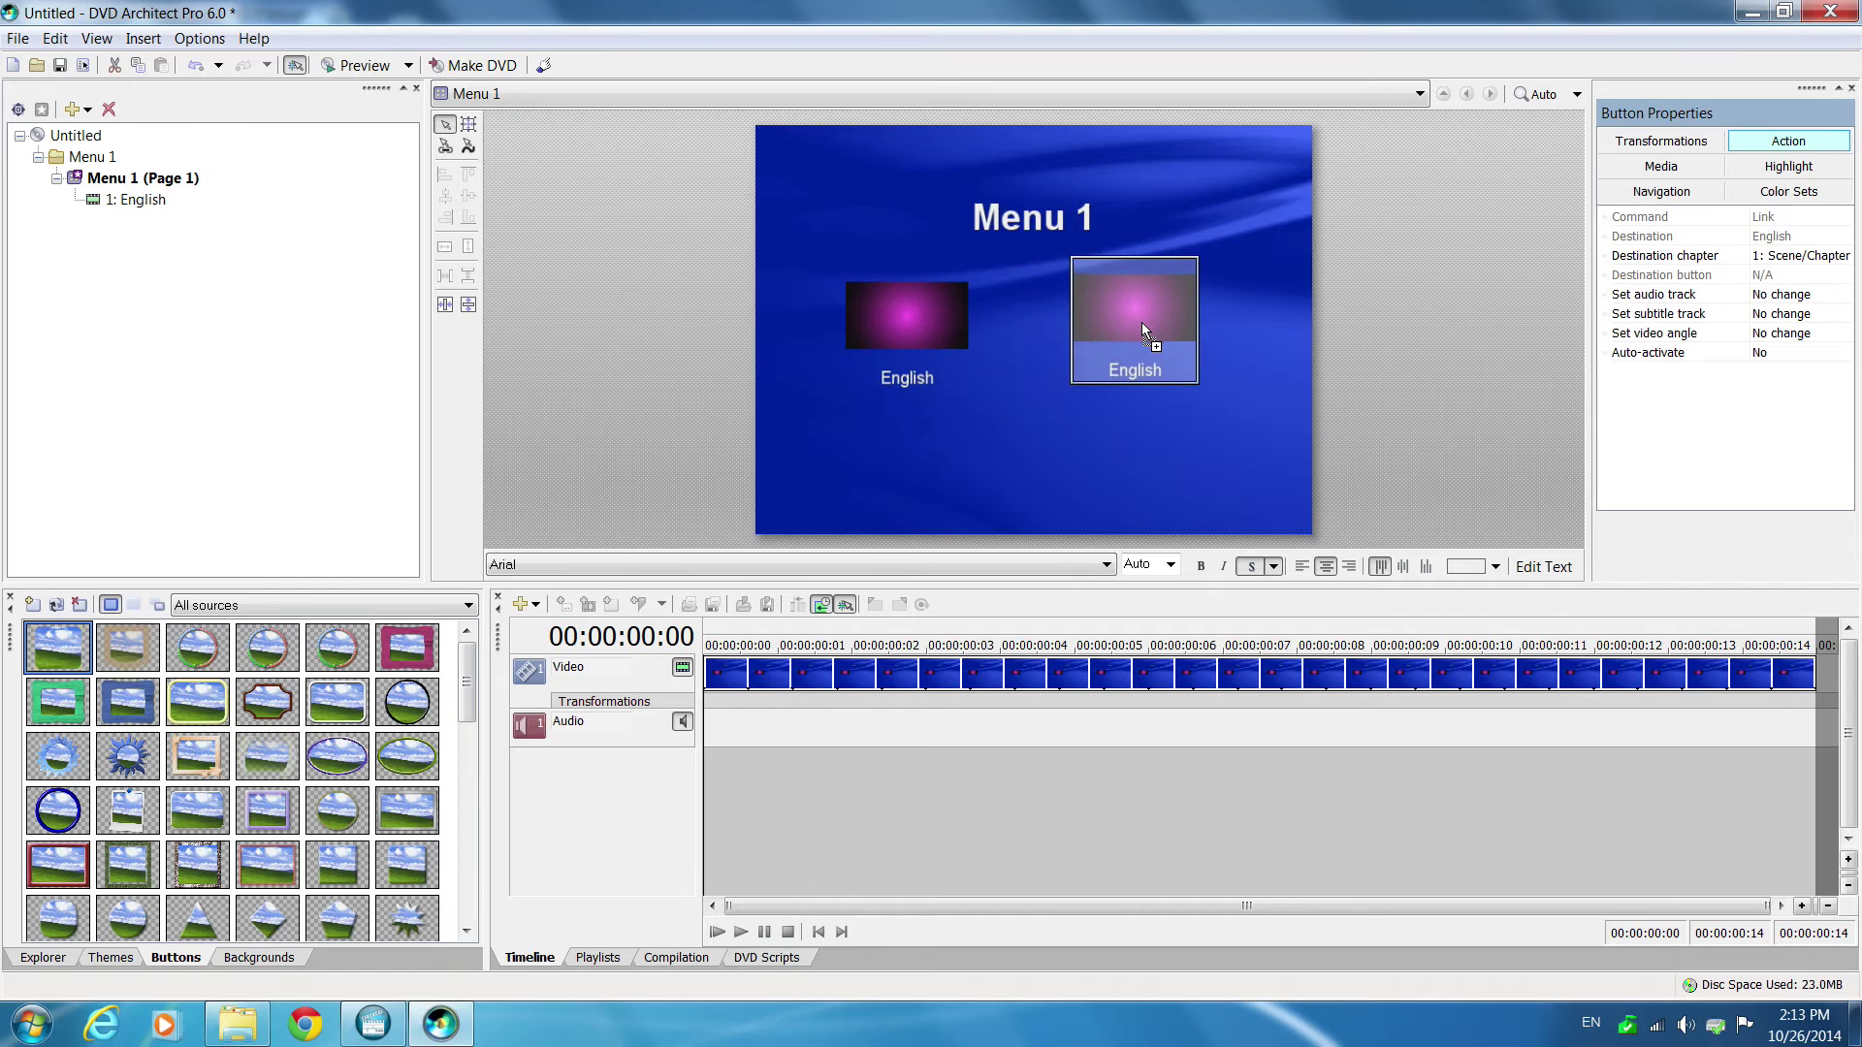
right_click(1170, 382)
click(1224, 890)
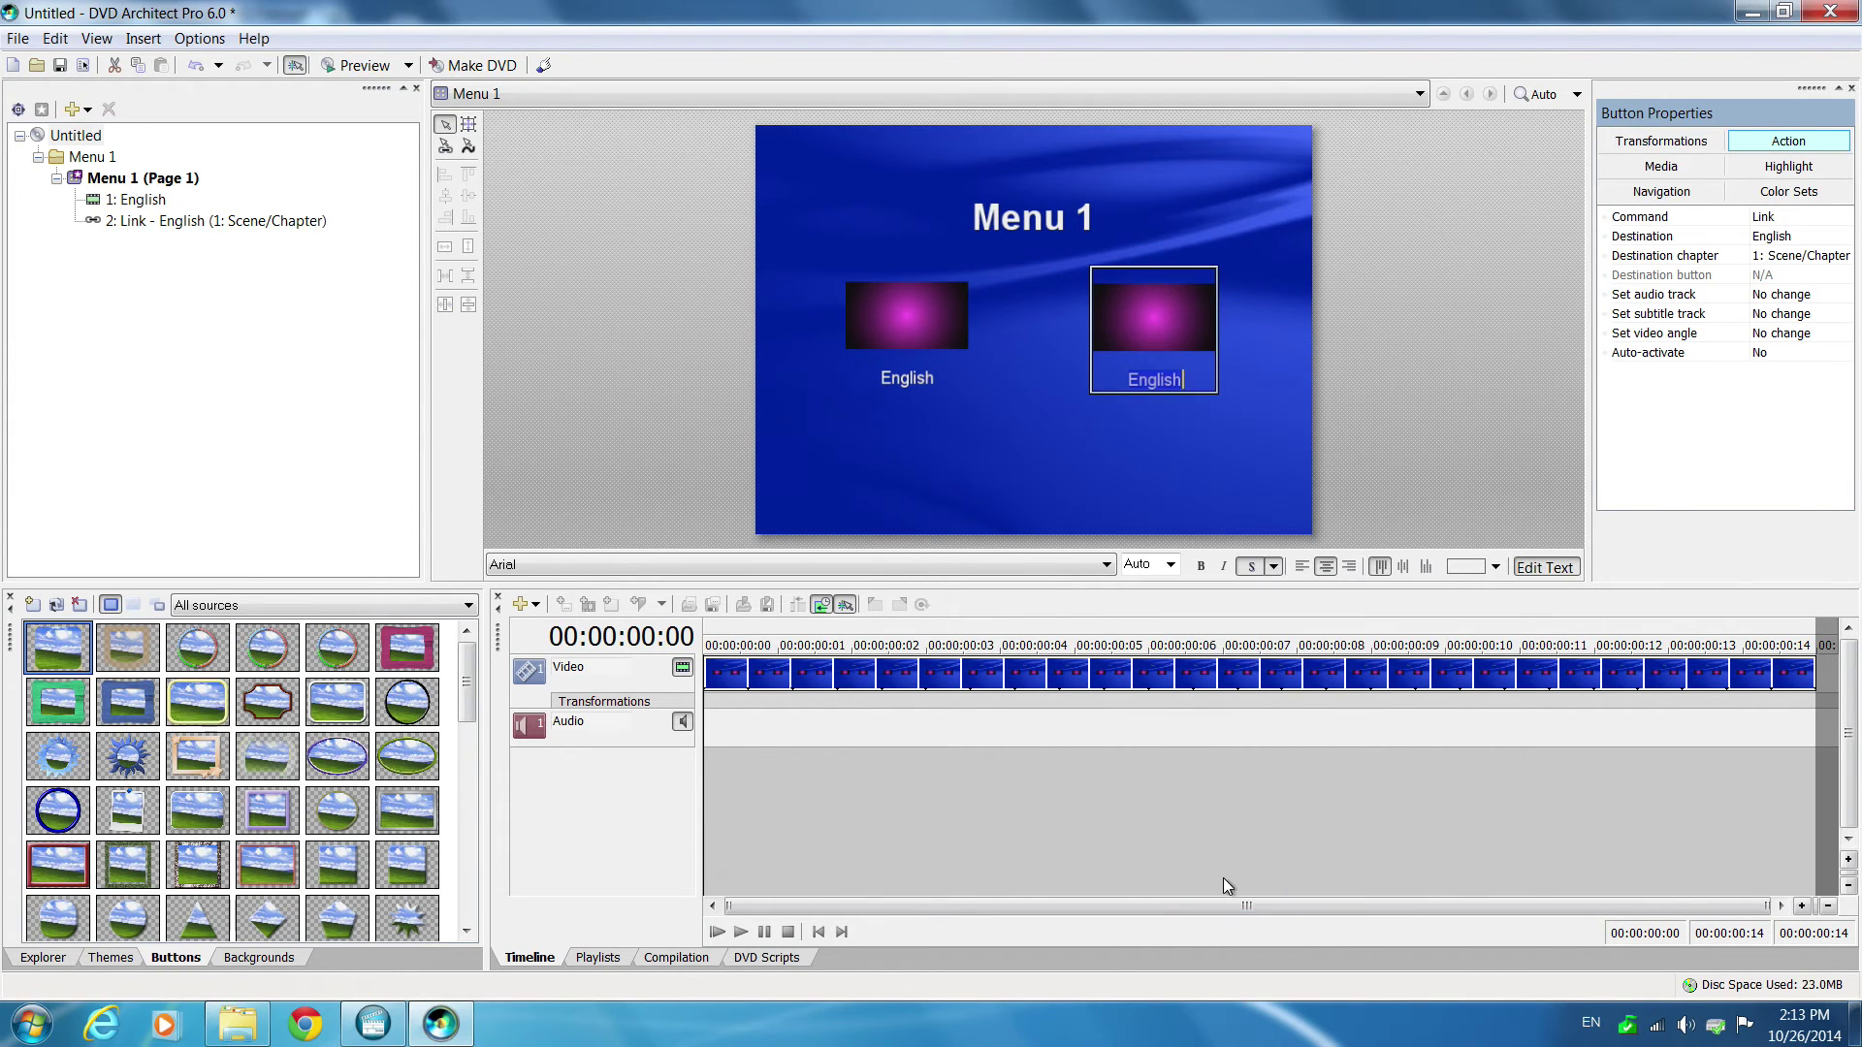
key(BackSpace)
text(Chineser)
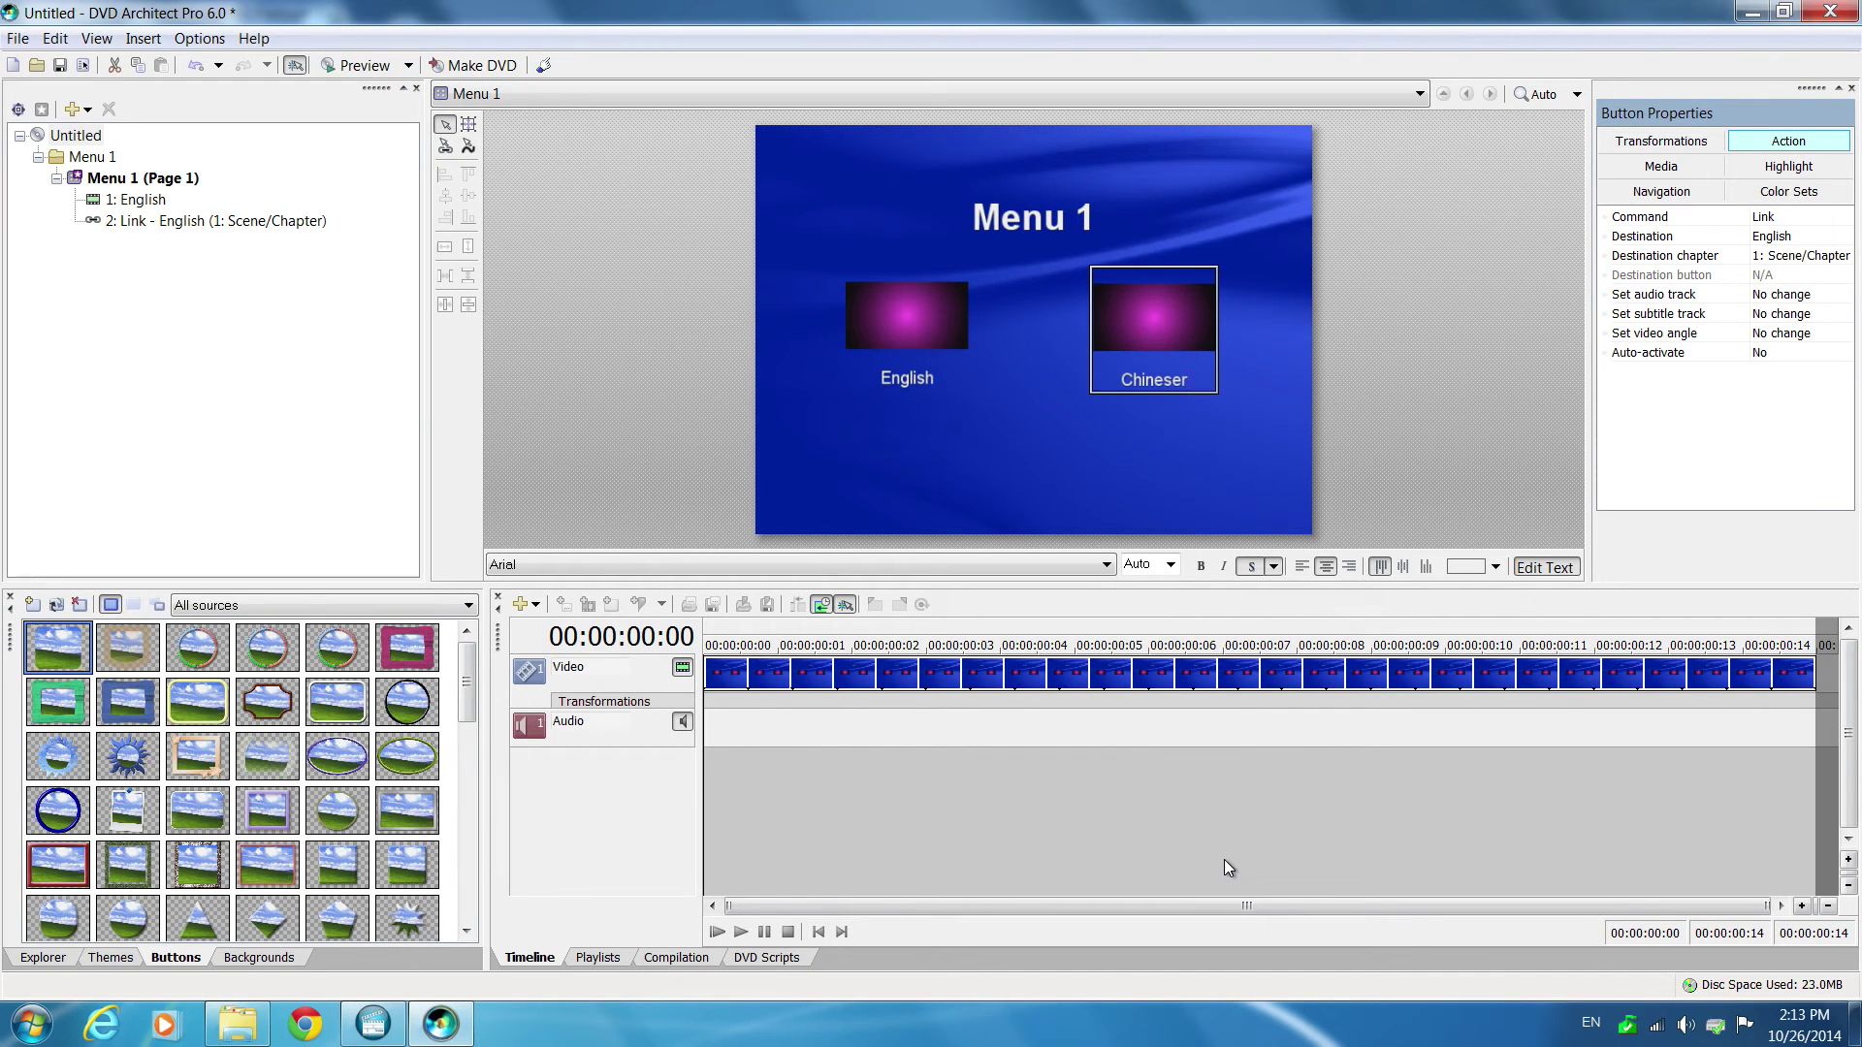
key(BackSpace)
click(1020, 477)
click(1005, 428)
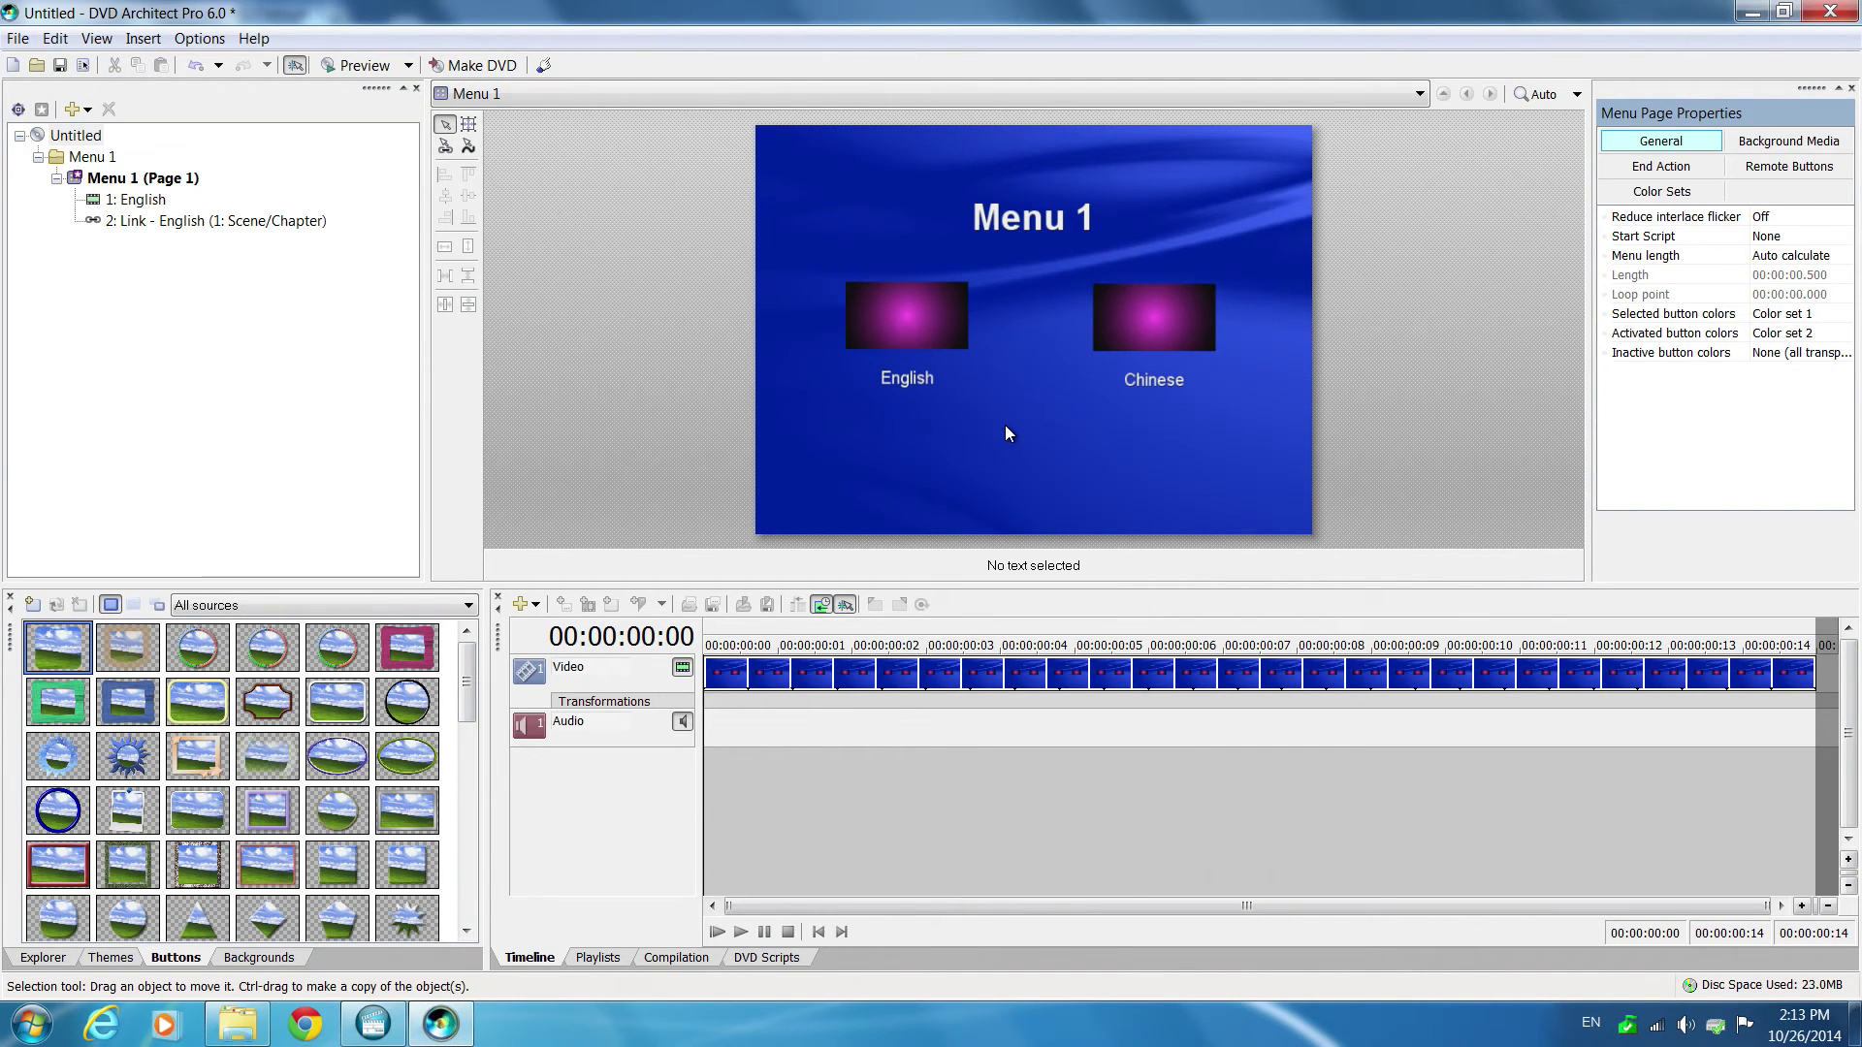
- Set the English button's audio track action to 1 - English (en)
click(928, 322)
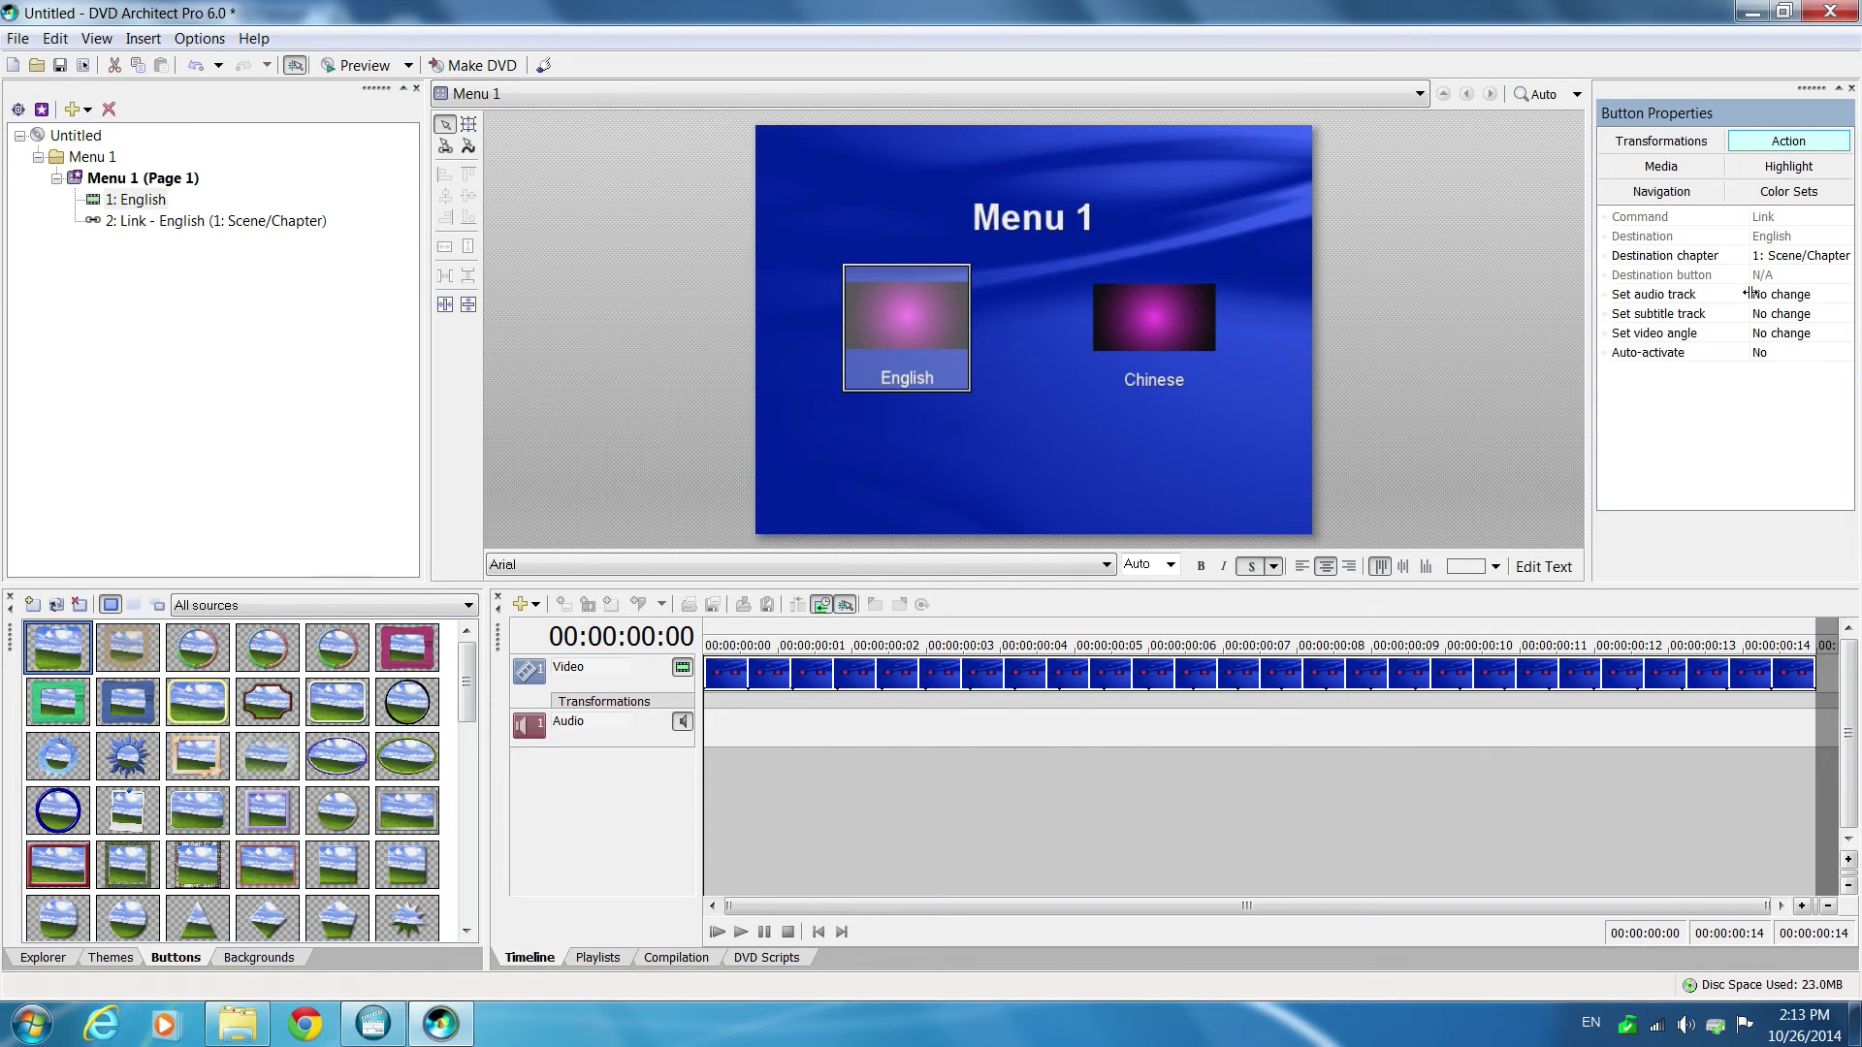
click(1814, 296)
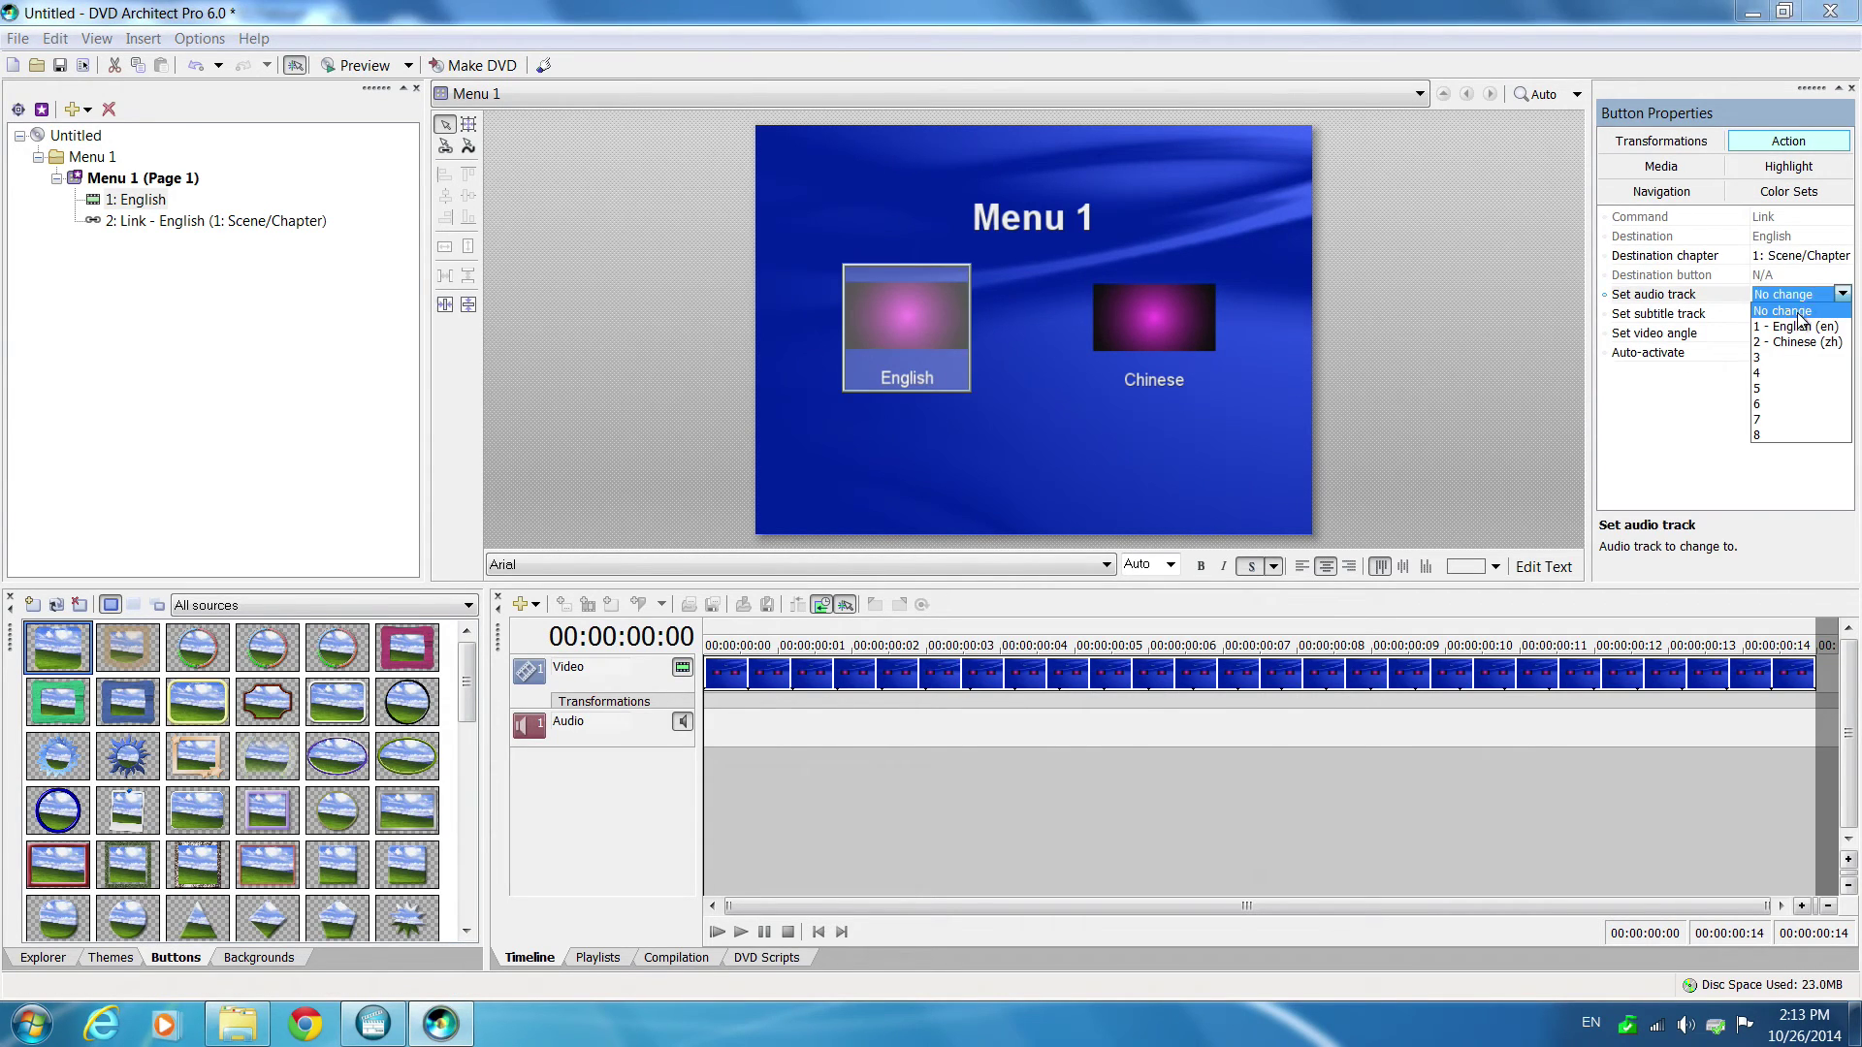
click(1794, 327)
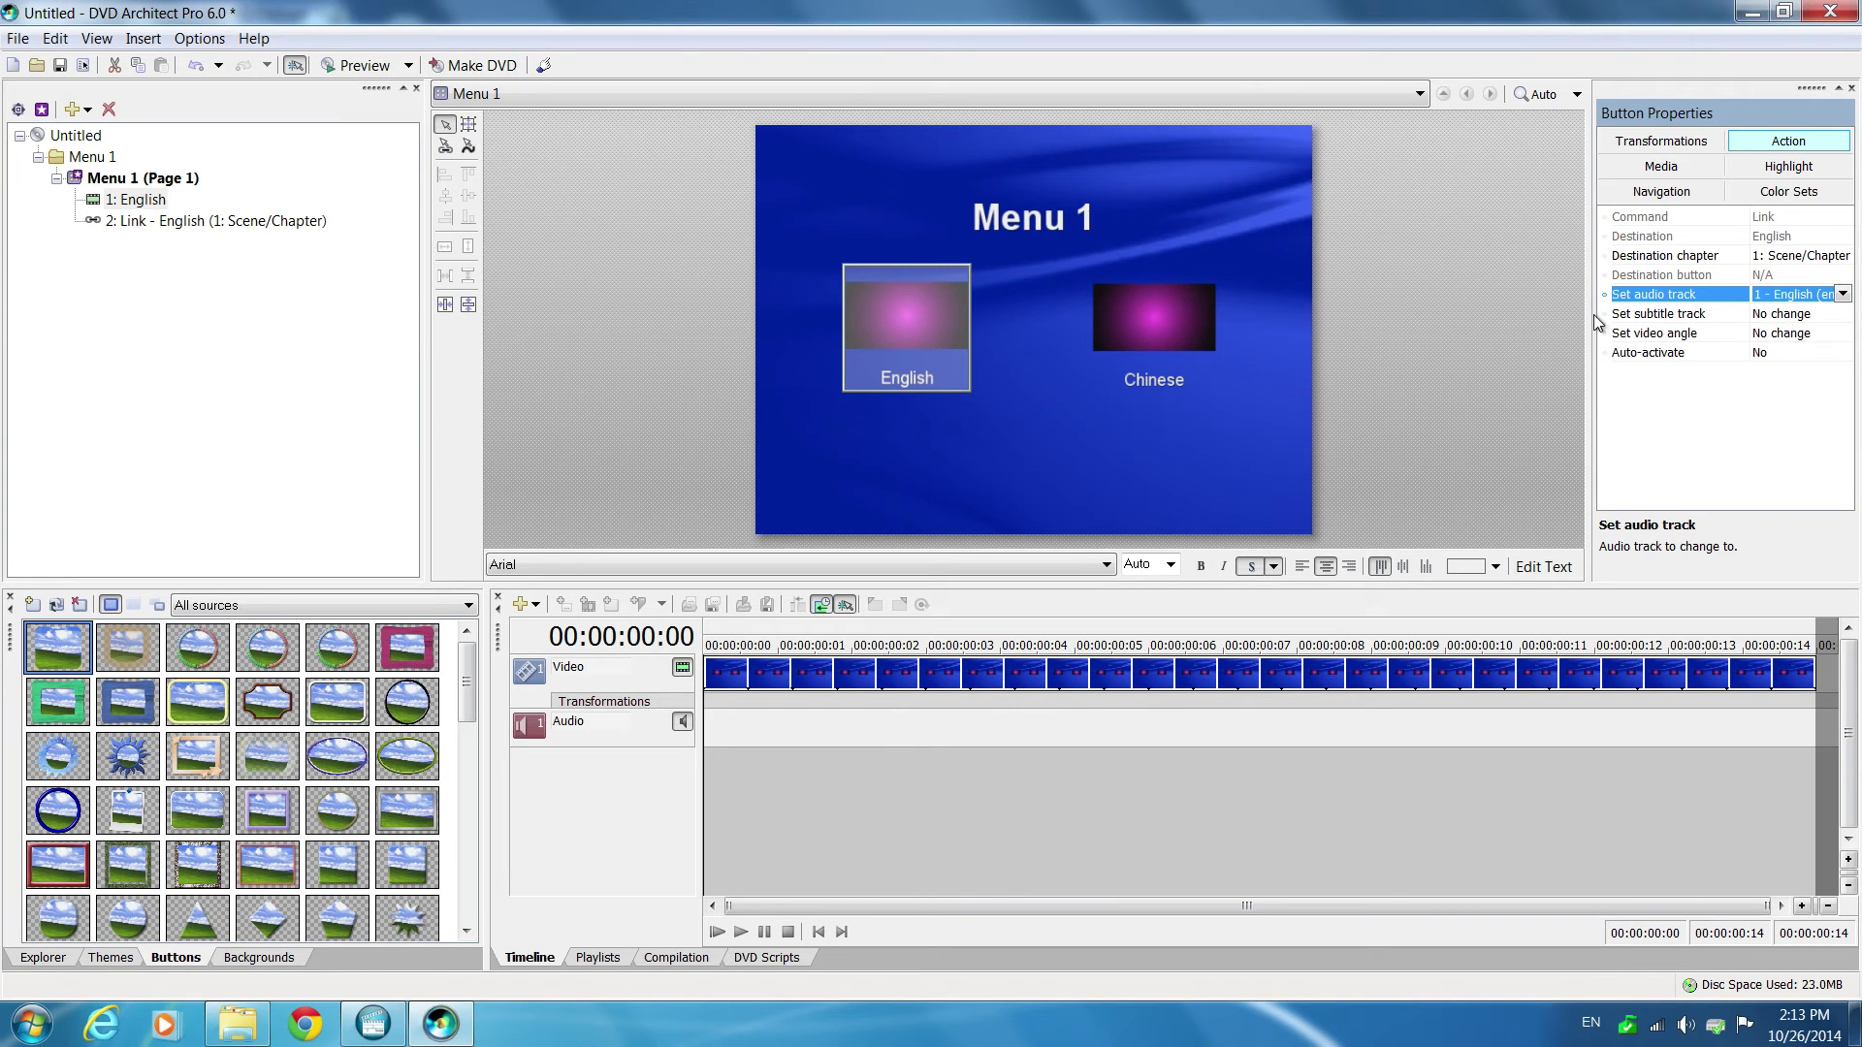
- Set the Chinese button's audio track action to 2 - Chinese (zh) and verify both buttons
click(1162, 320)
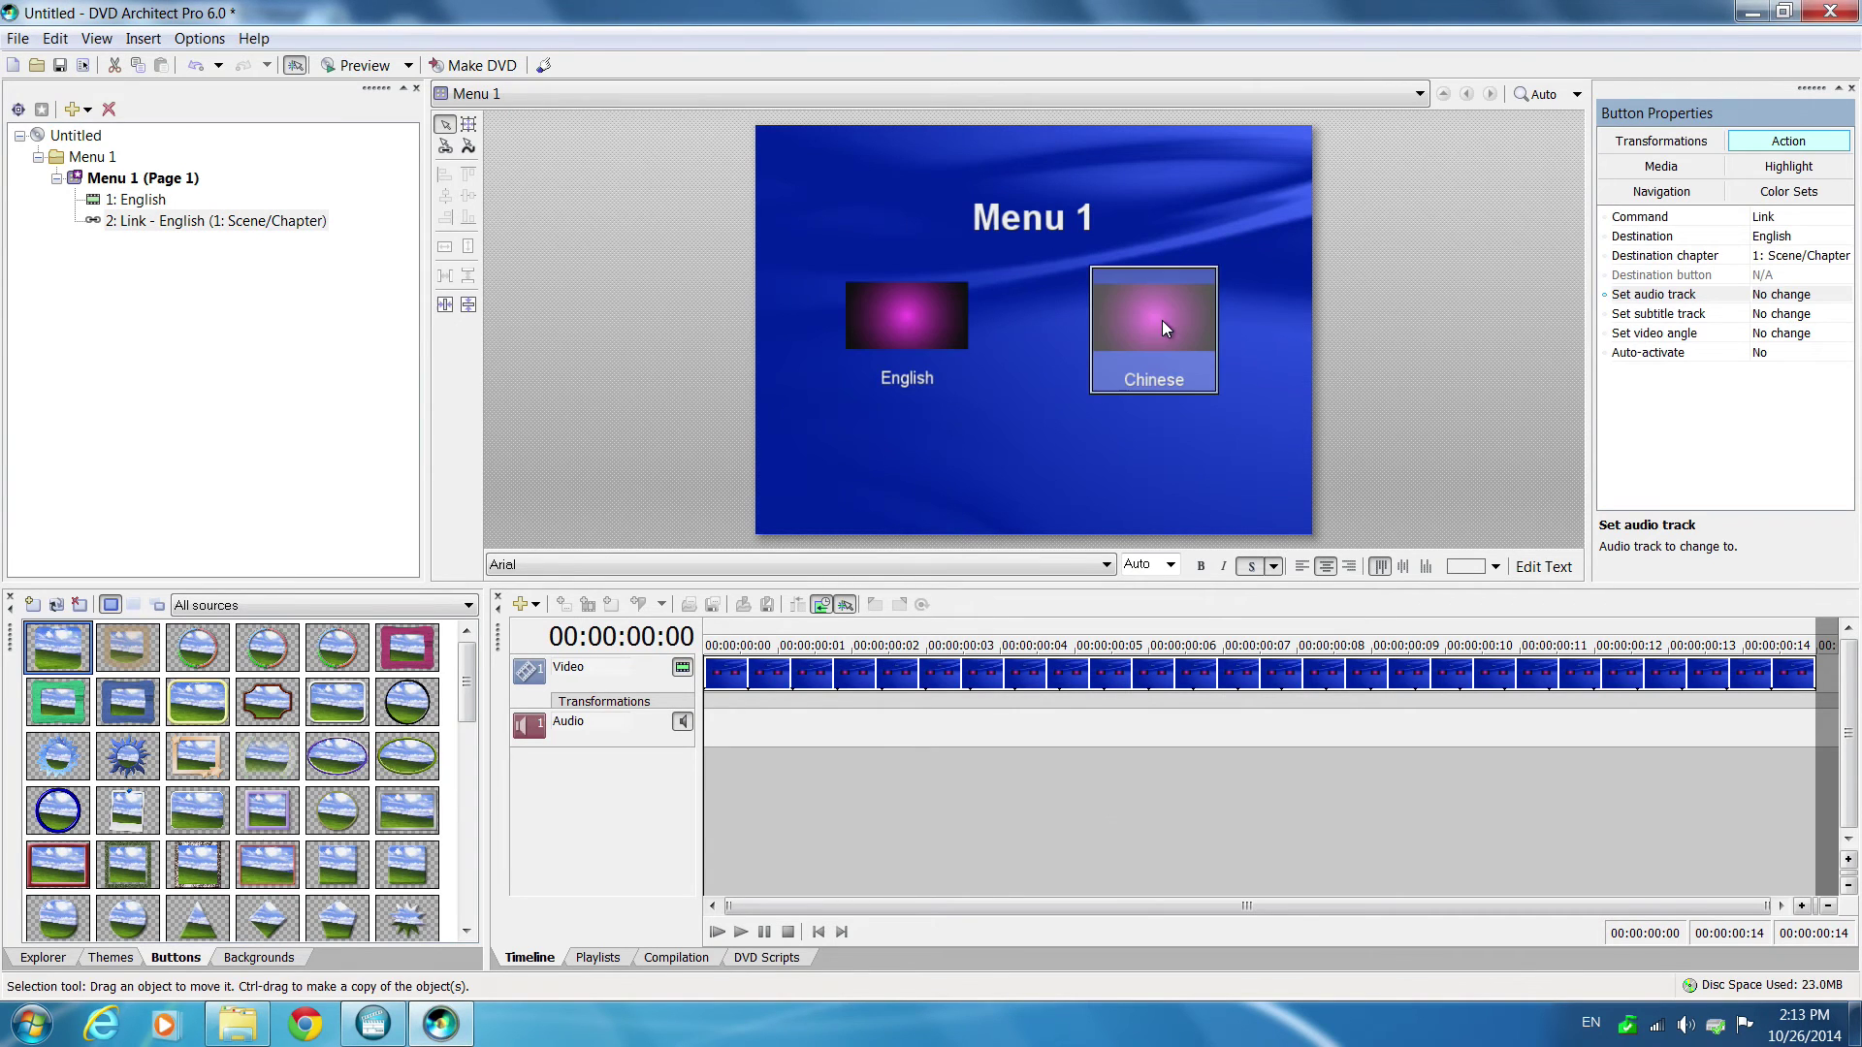
click(1813, 297)
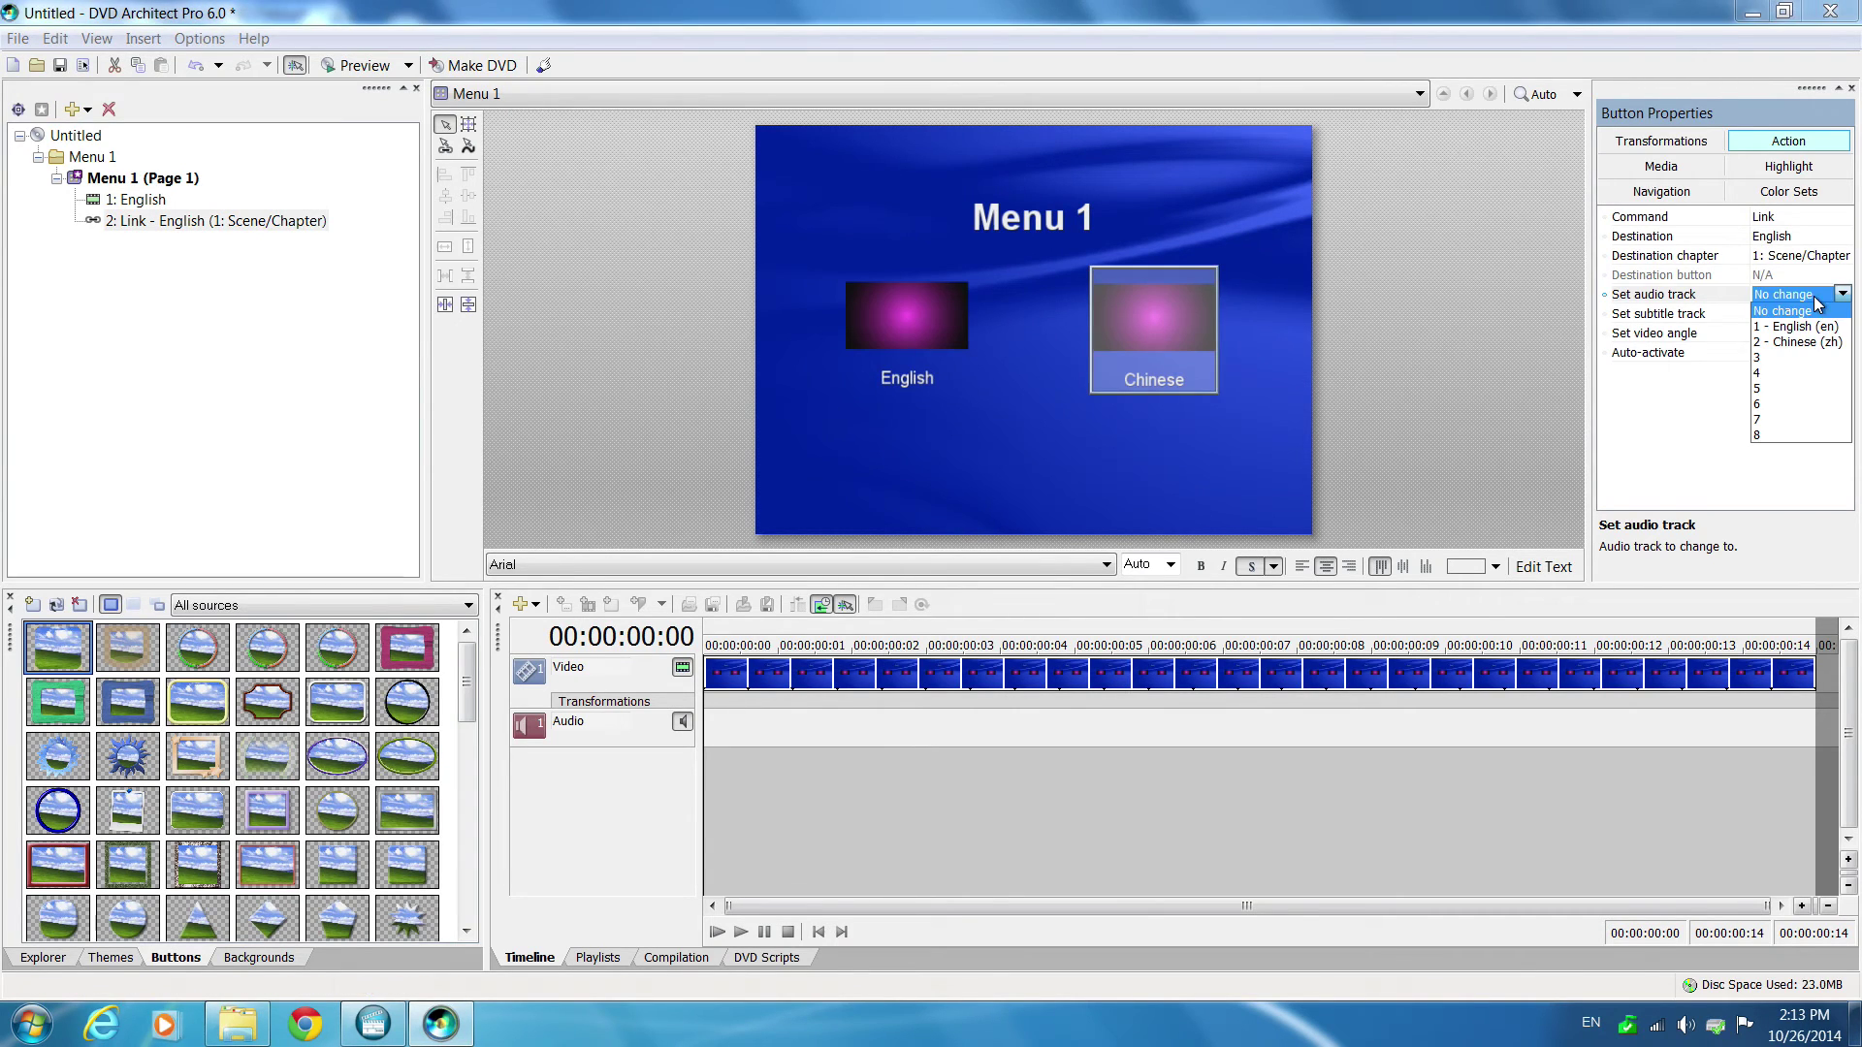
click(1791, 339)
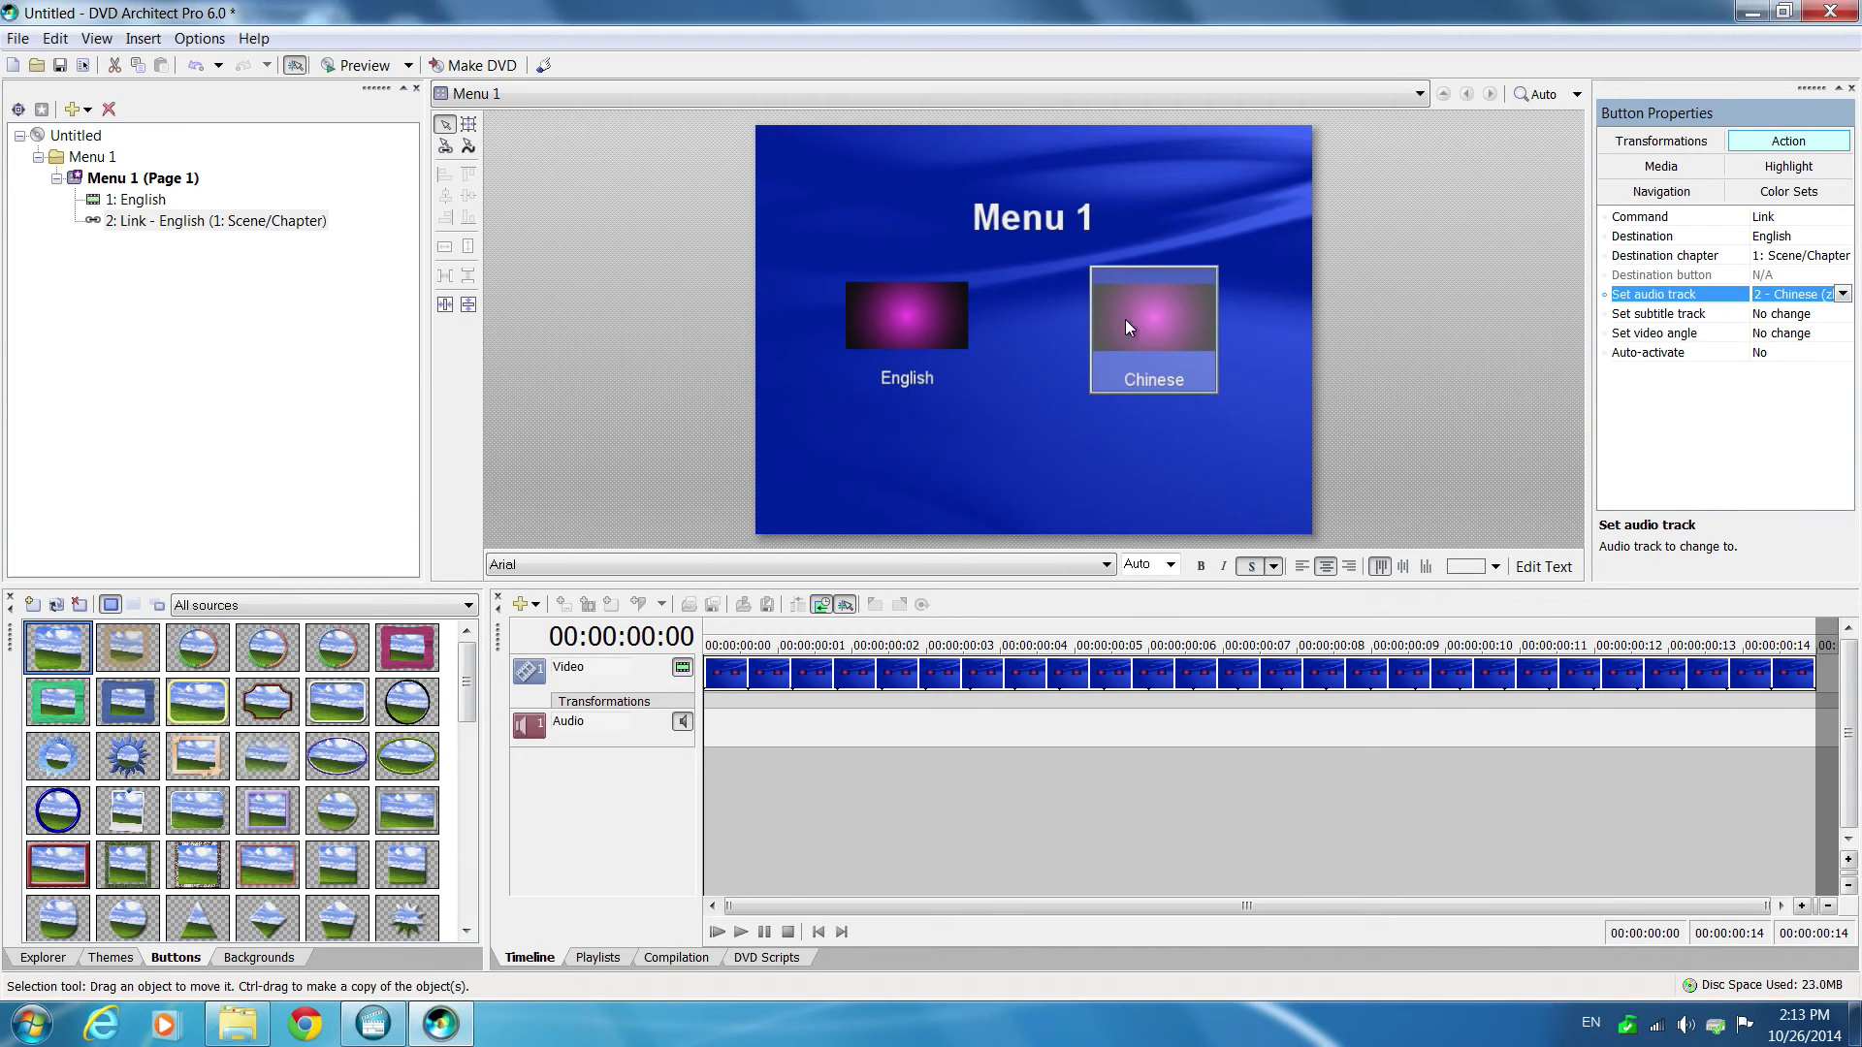
click(922, 322)
click(1208, 316)
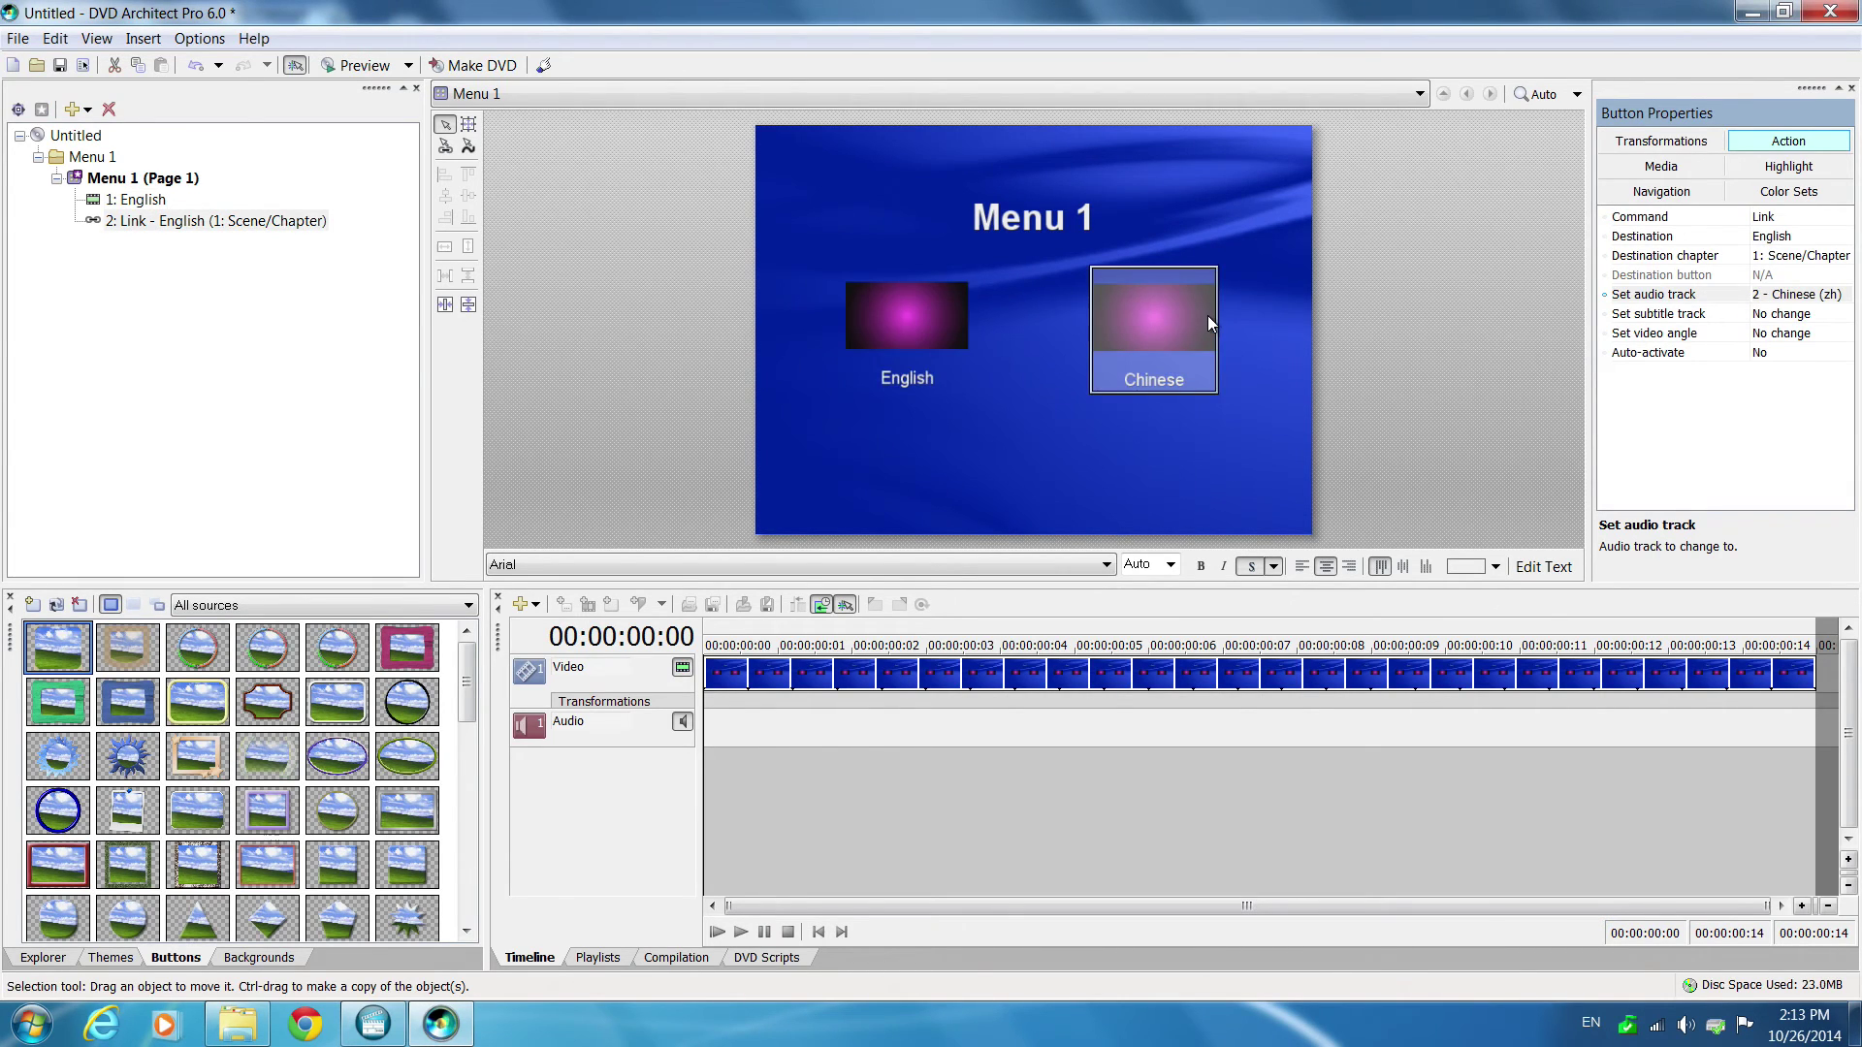
click(929, 312)
click(1125, 328)
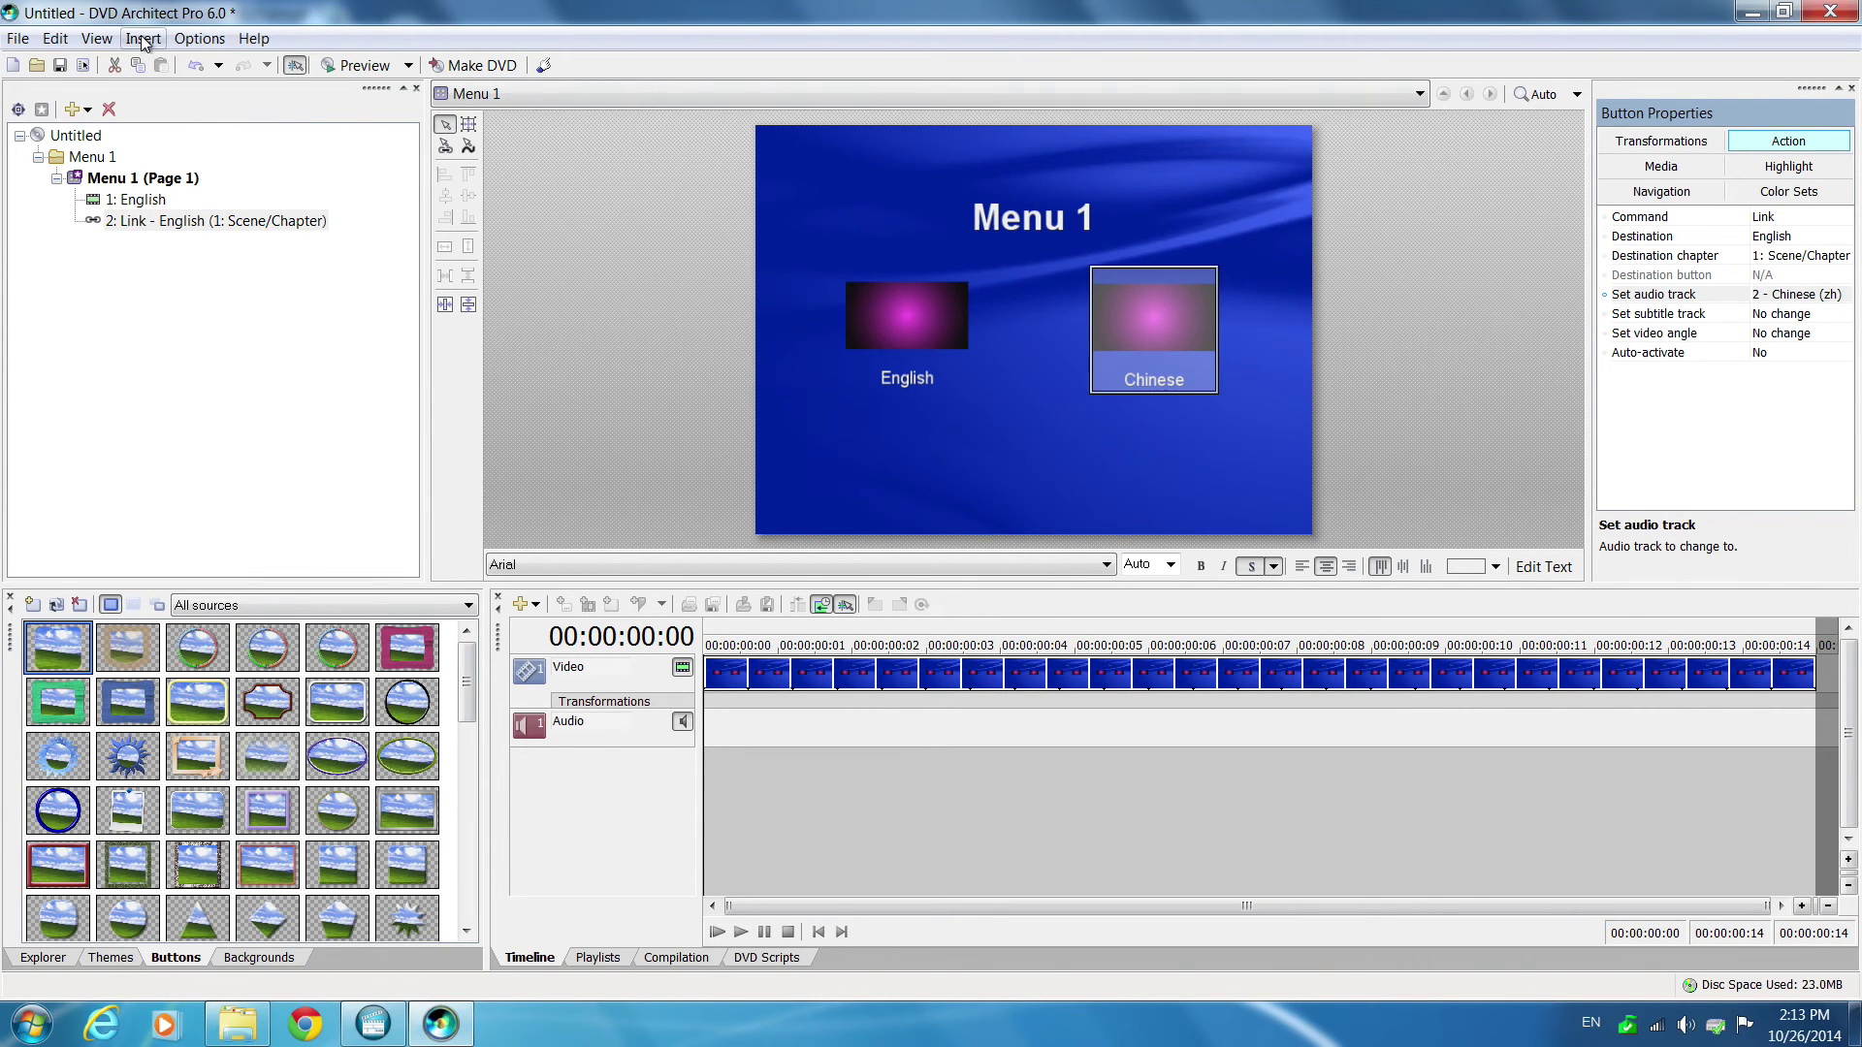
click(188, 41)
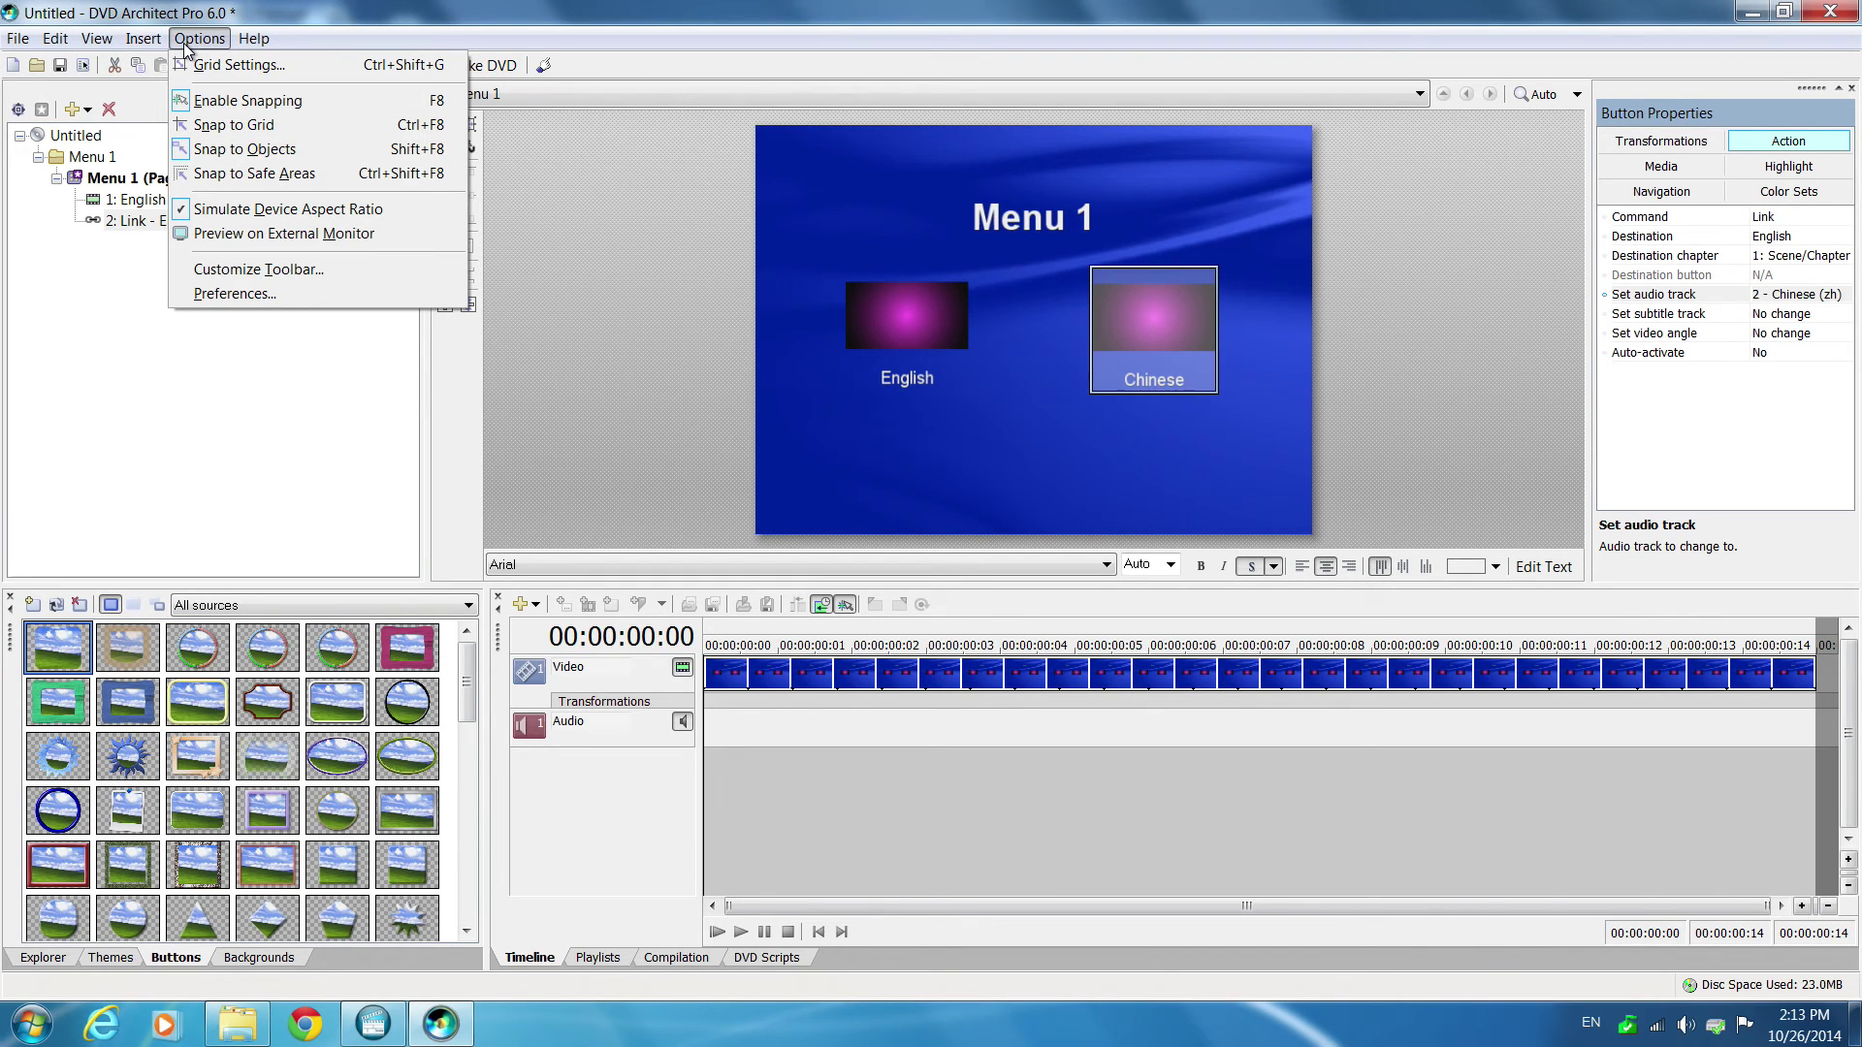
- Preview the disc, playing from the English button then the Chinese button, and close the preview
click(190, 41)
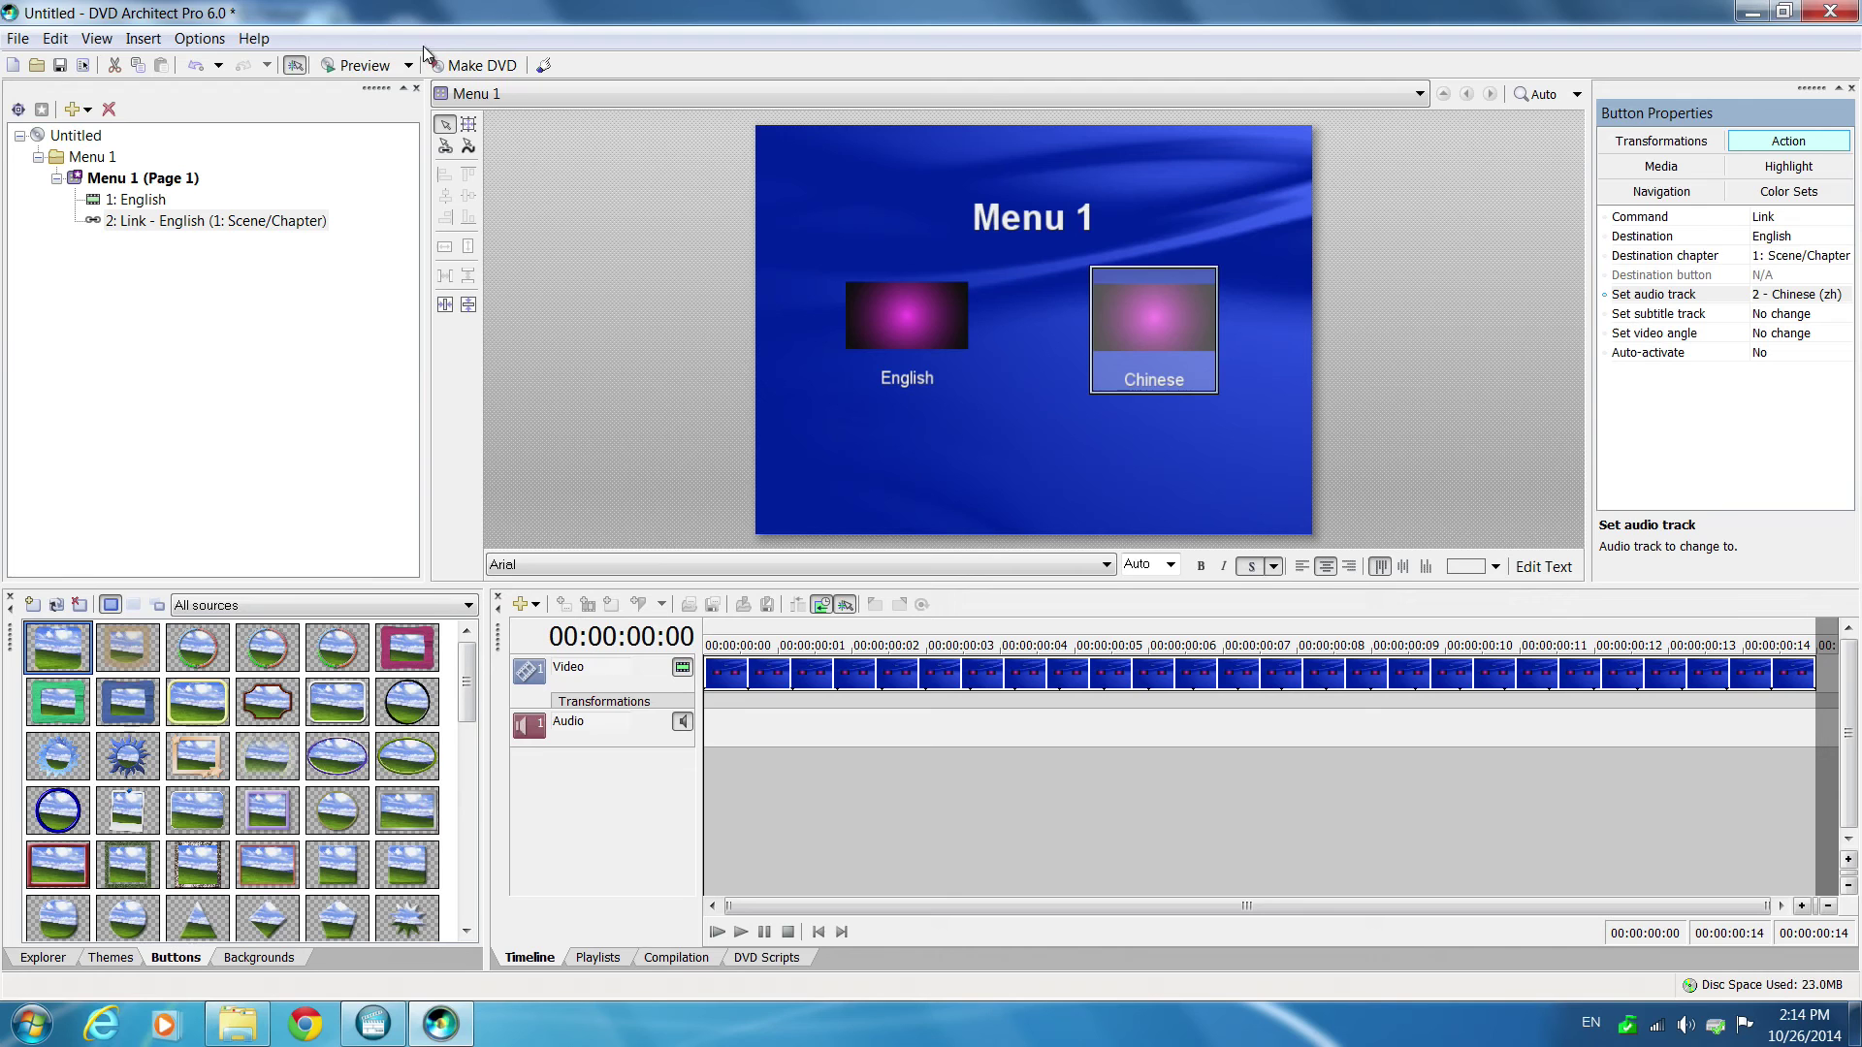
click(359, 66)
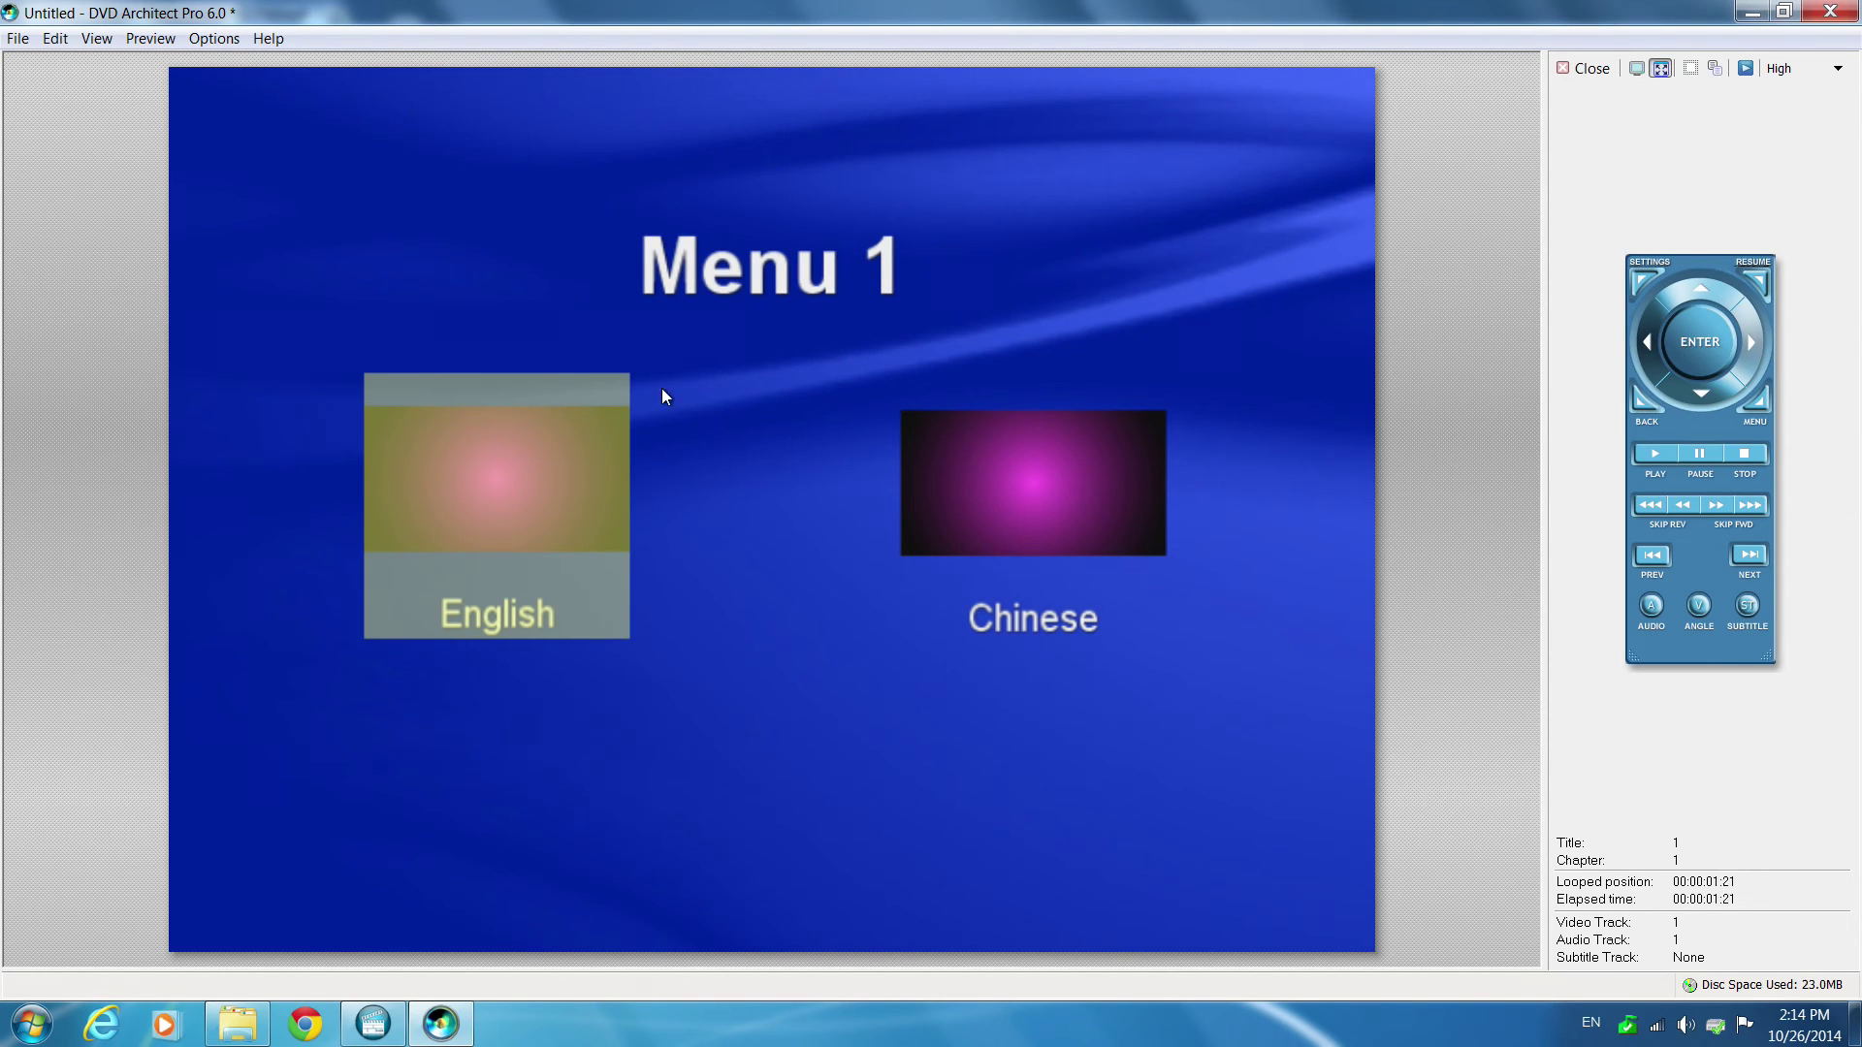
click(459, 498)
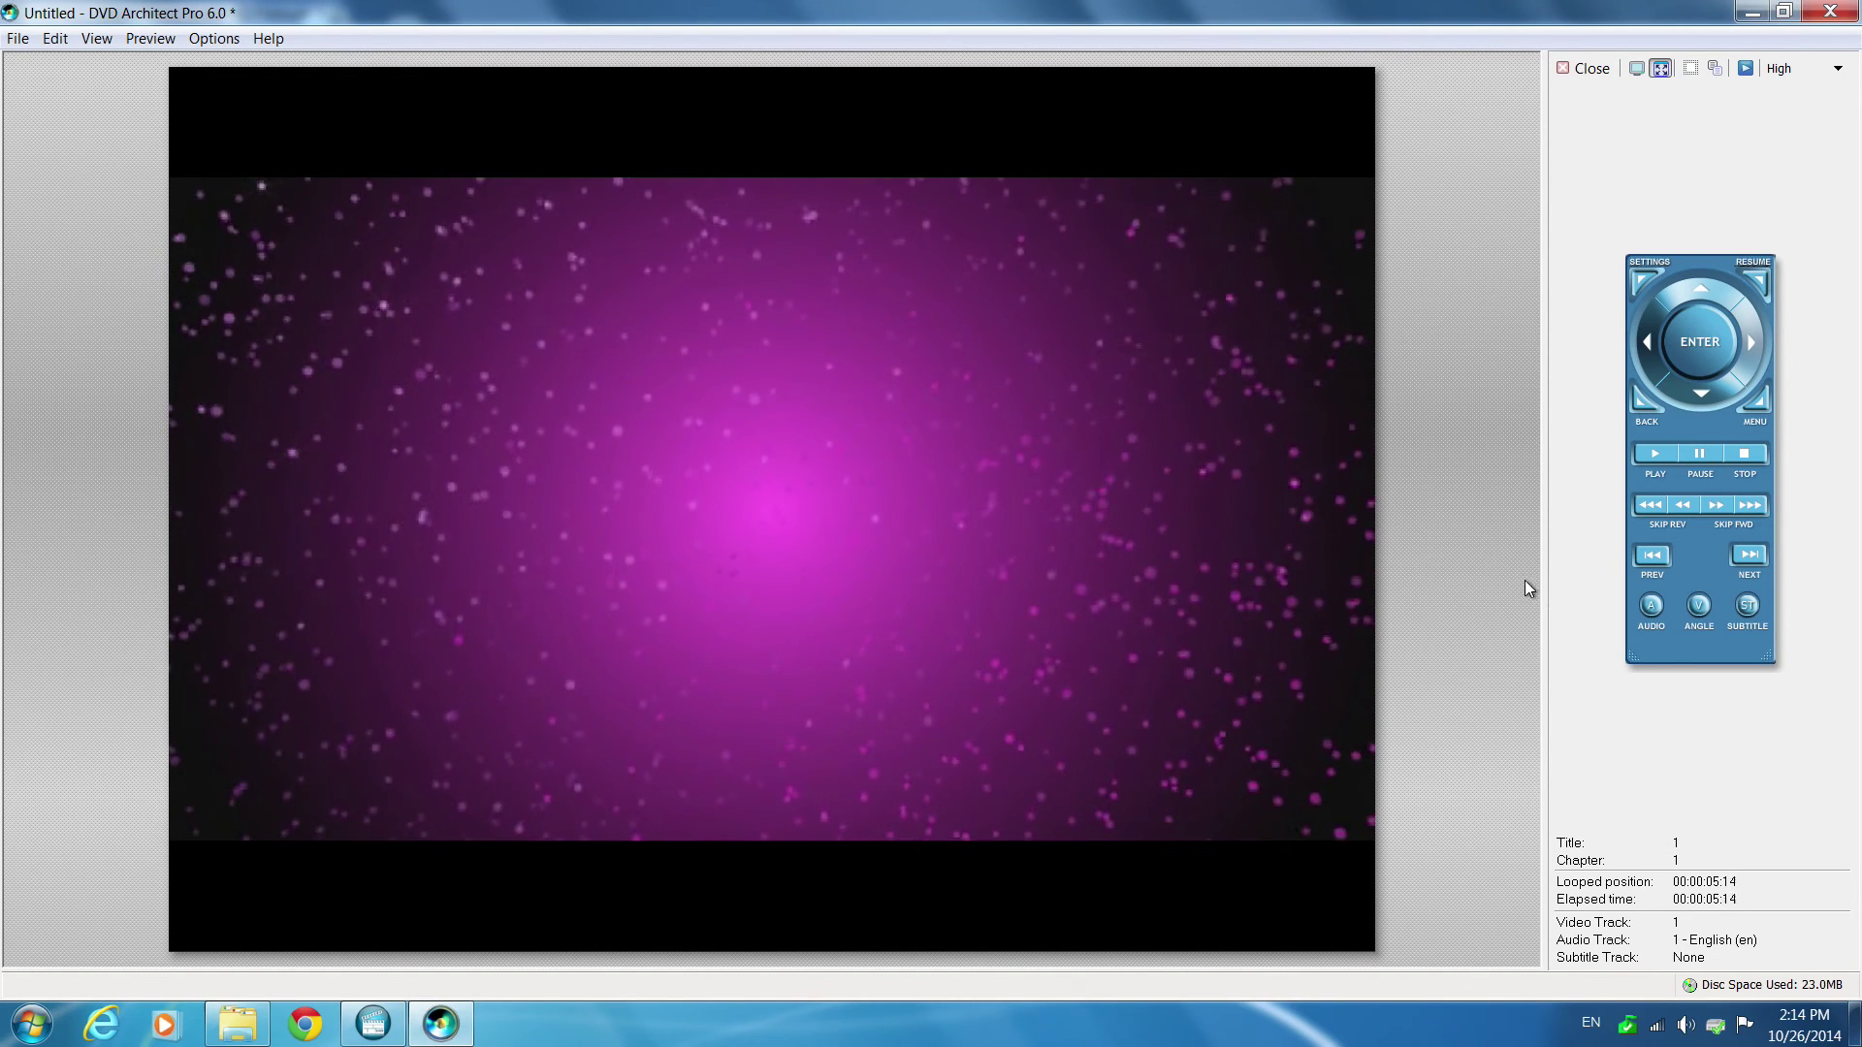
click(1761, 405)
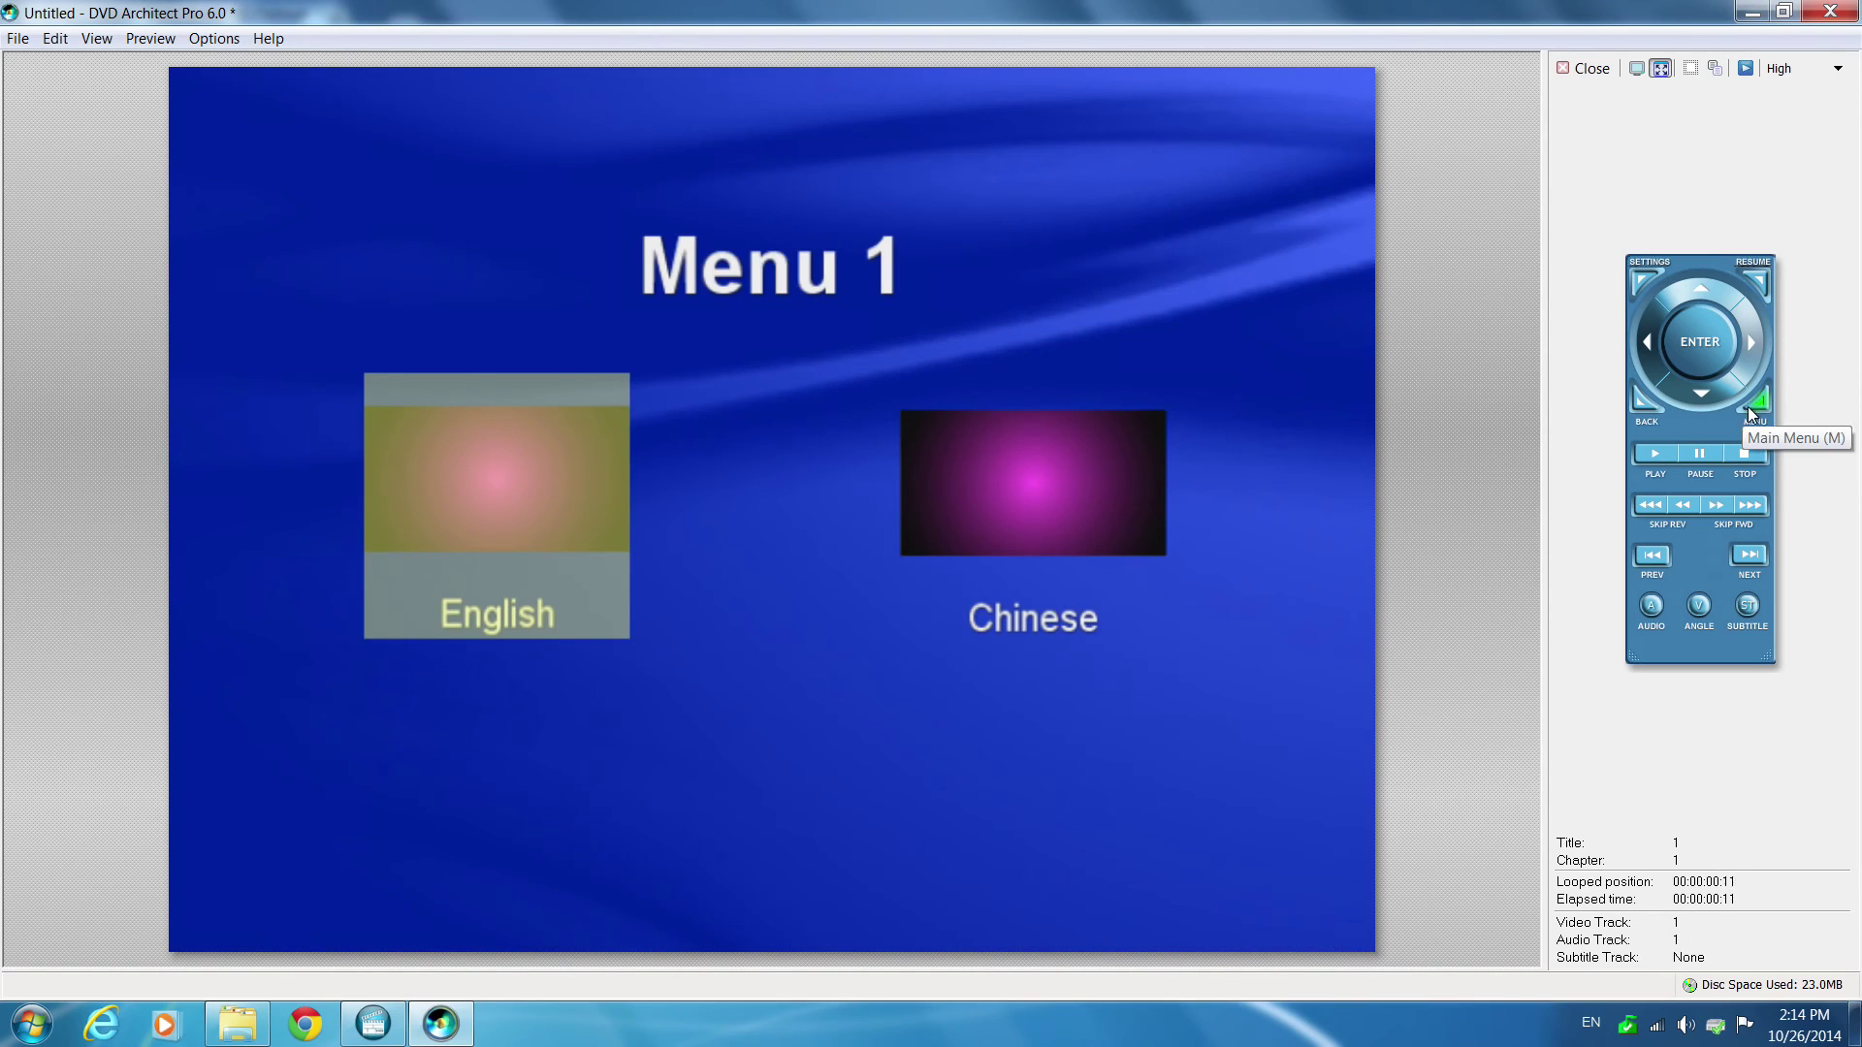
click(1026, 471)
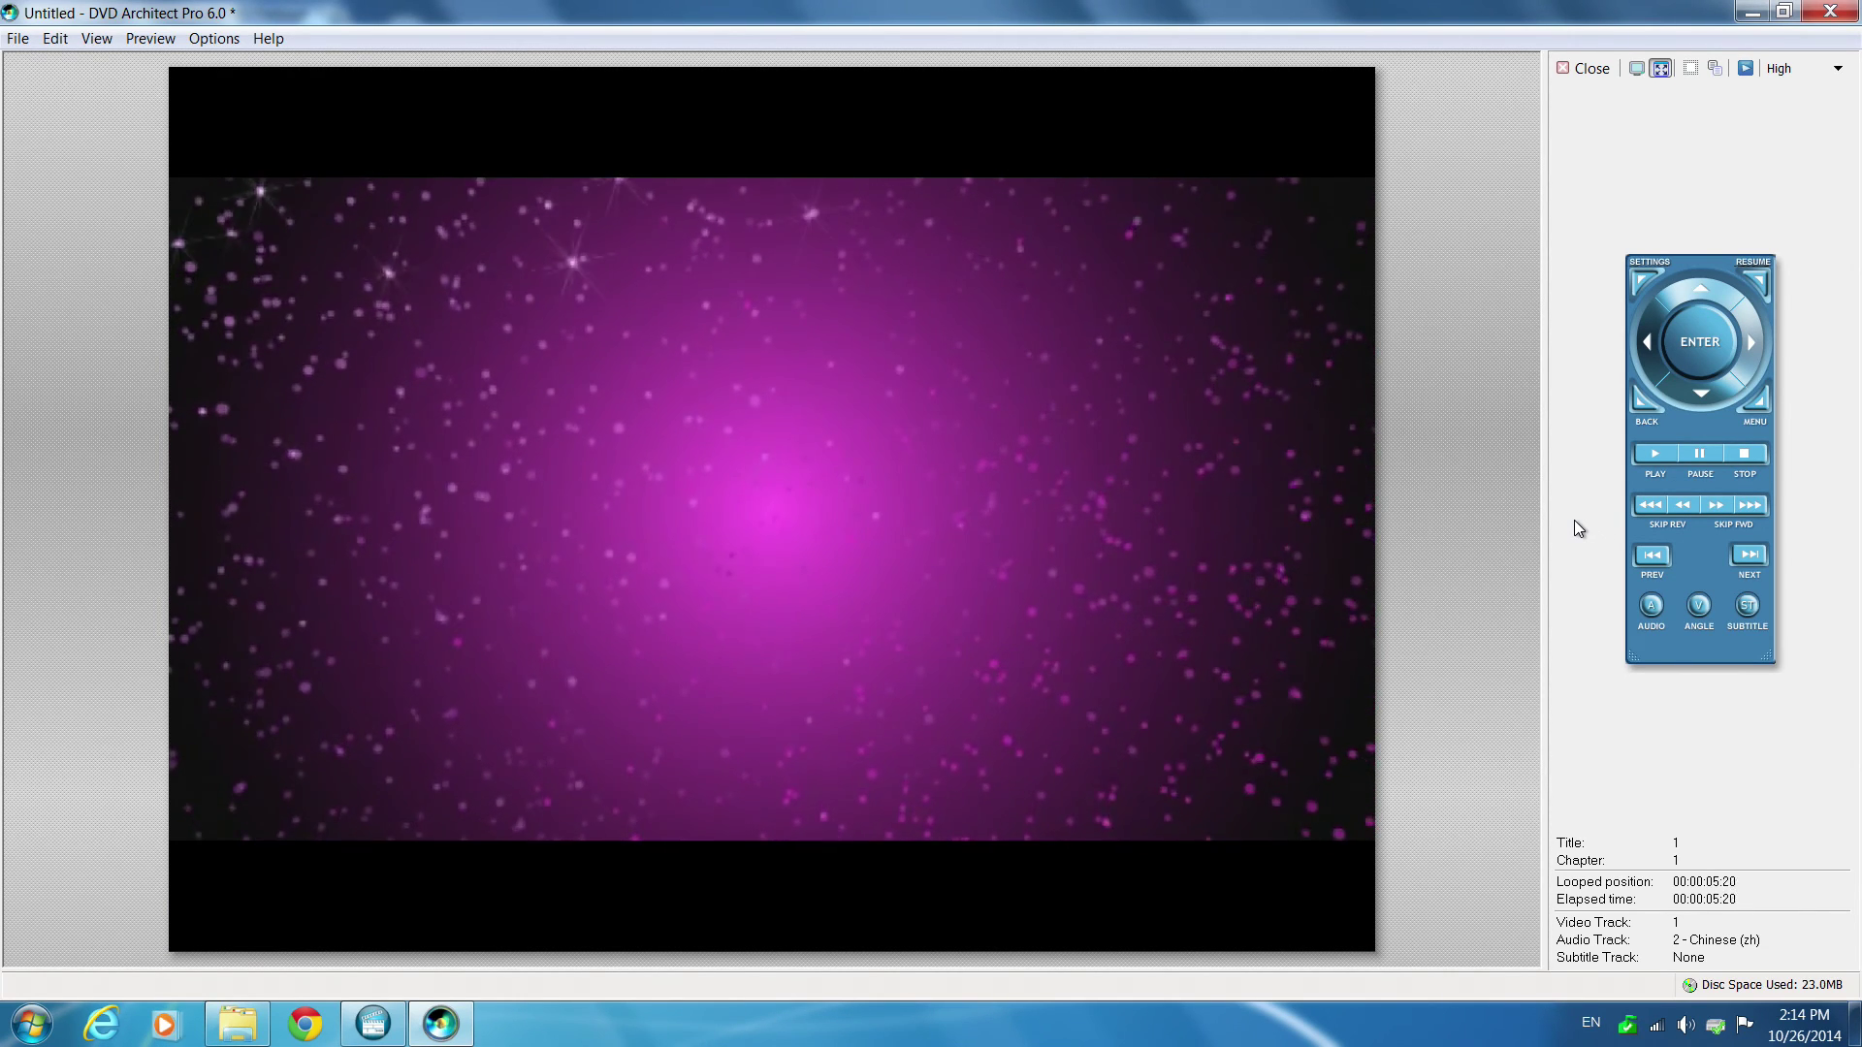
click(1759, 409)
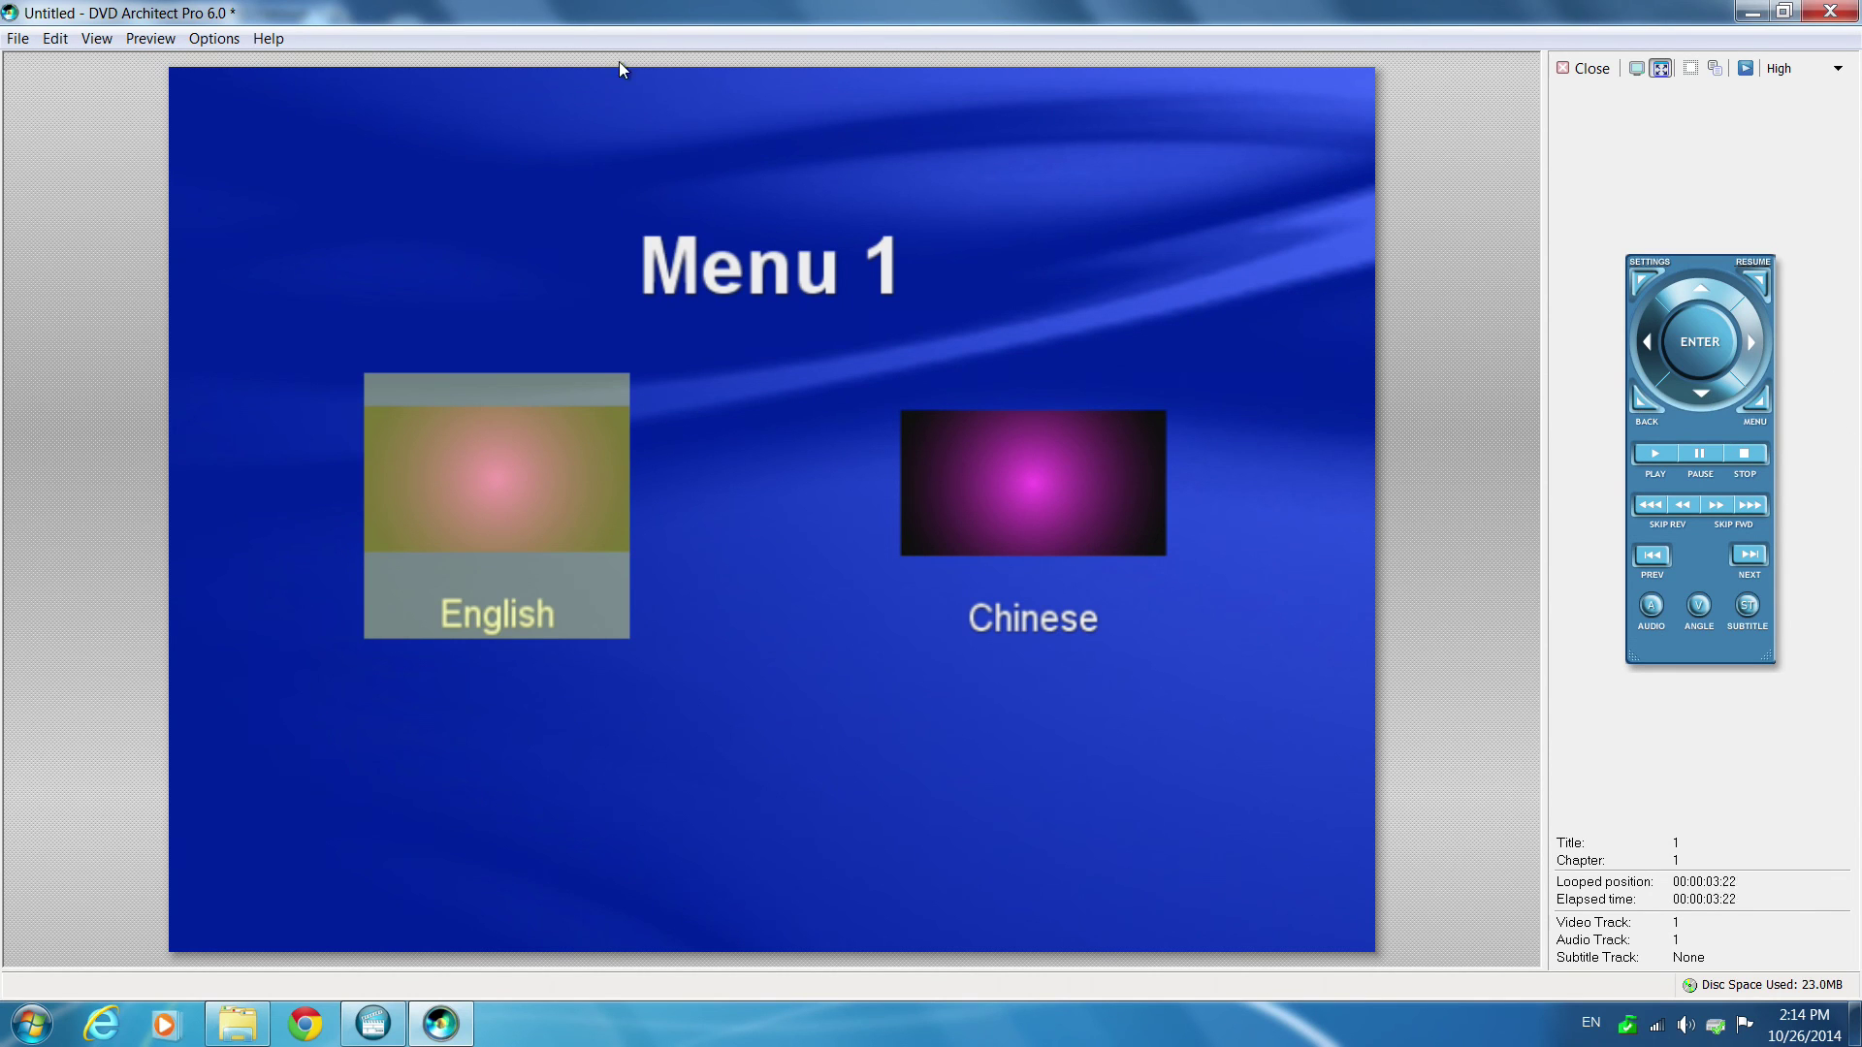
click(1591, 69)
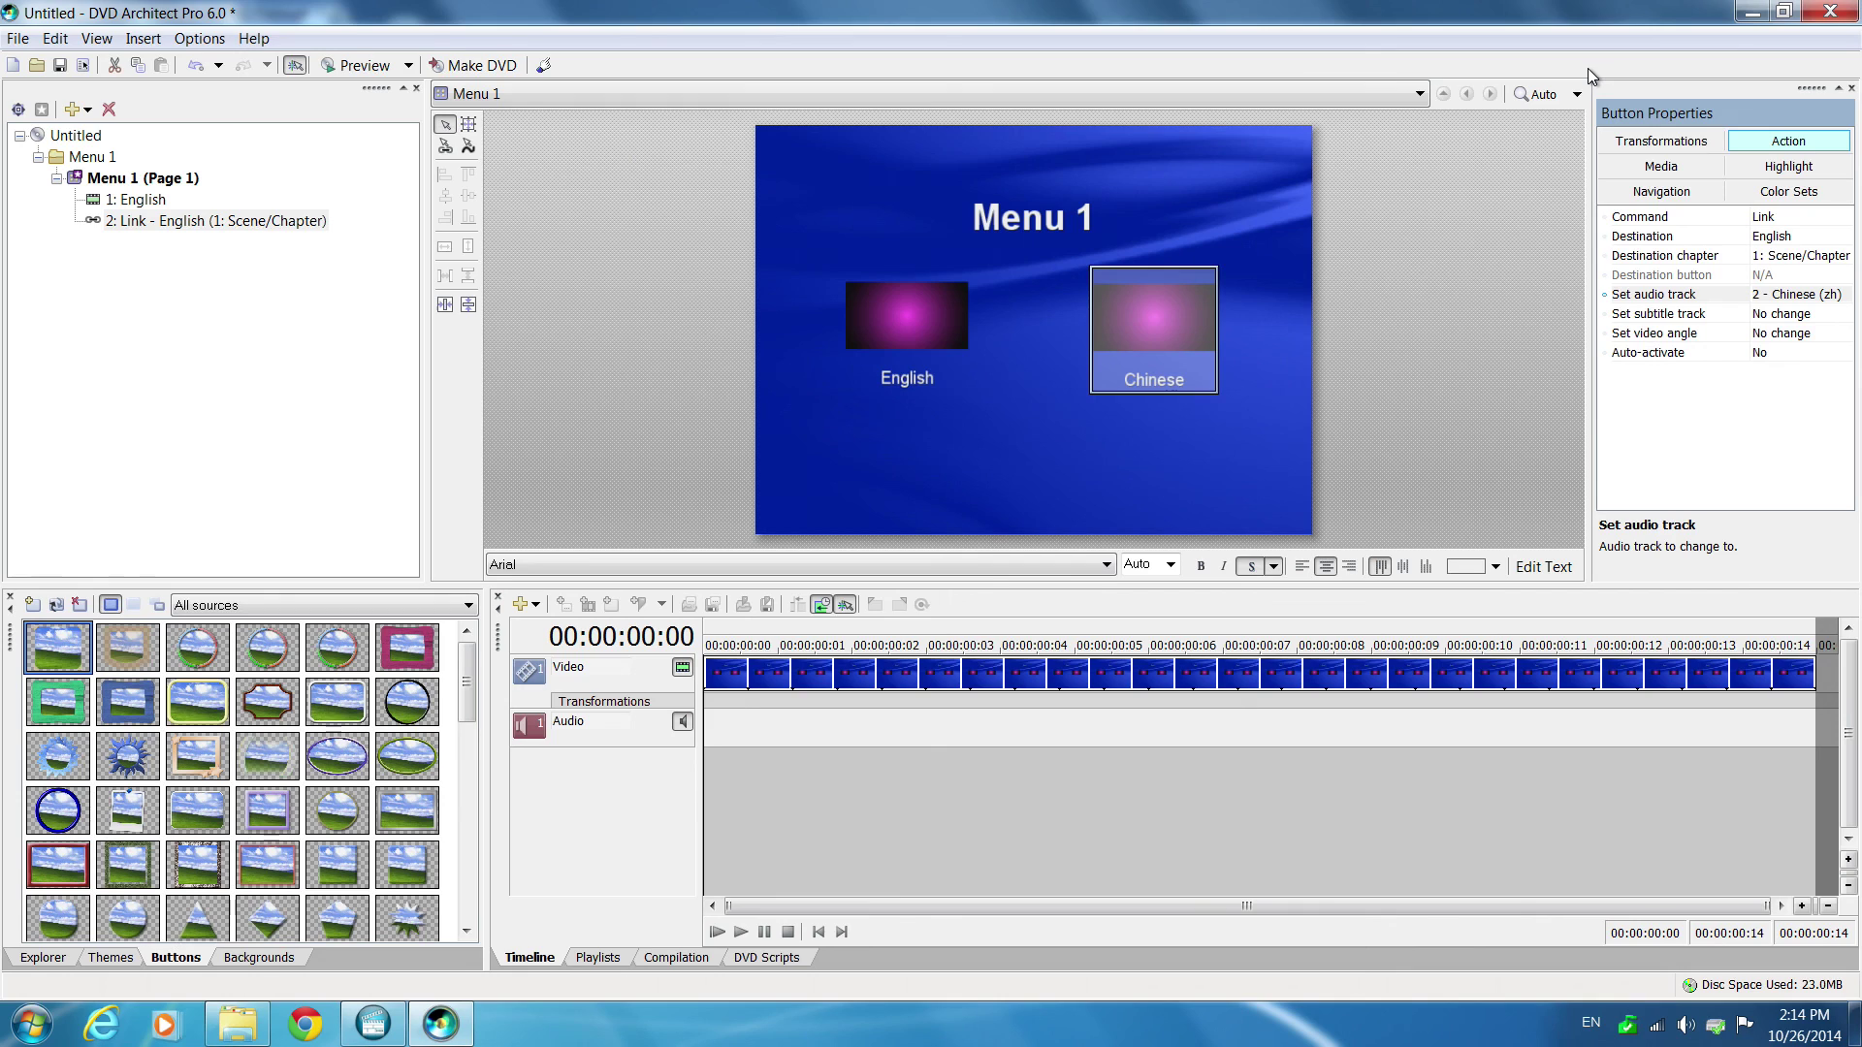
click(466, 68)
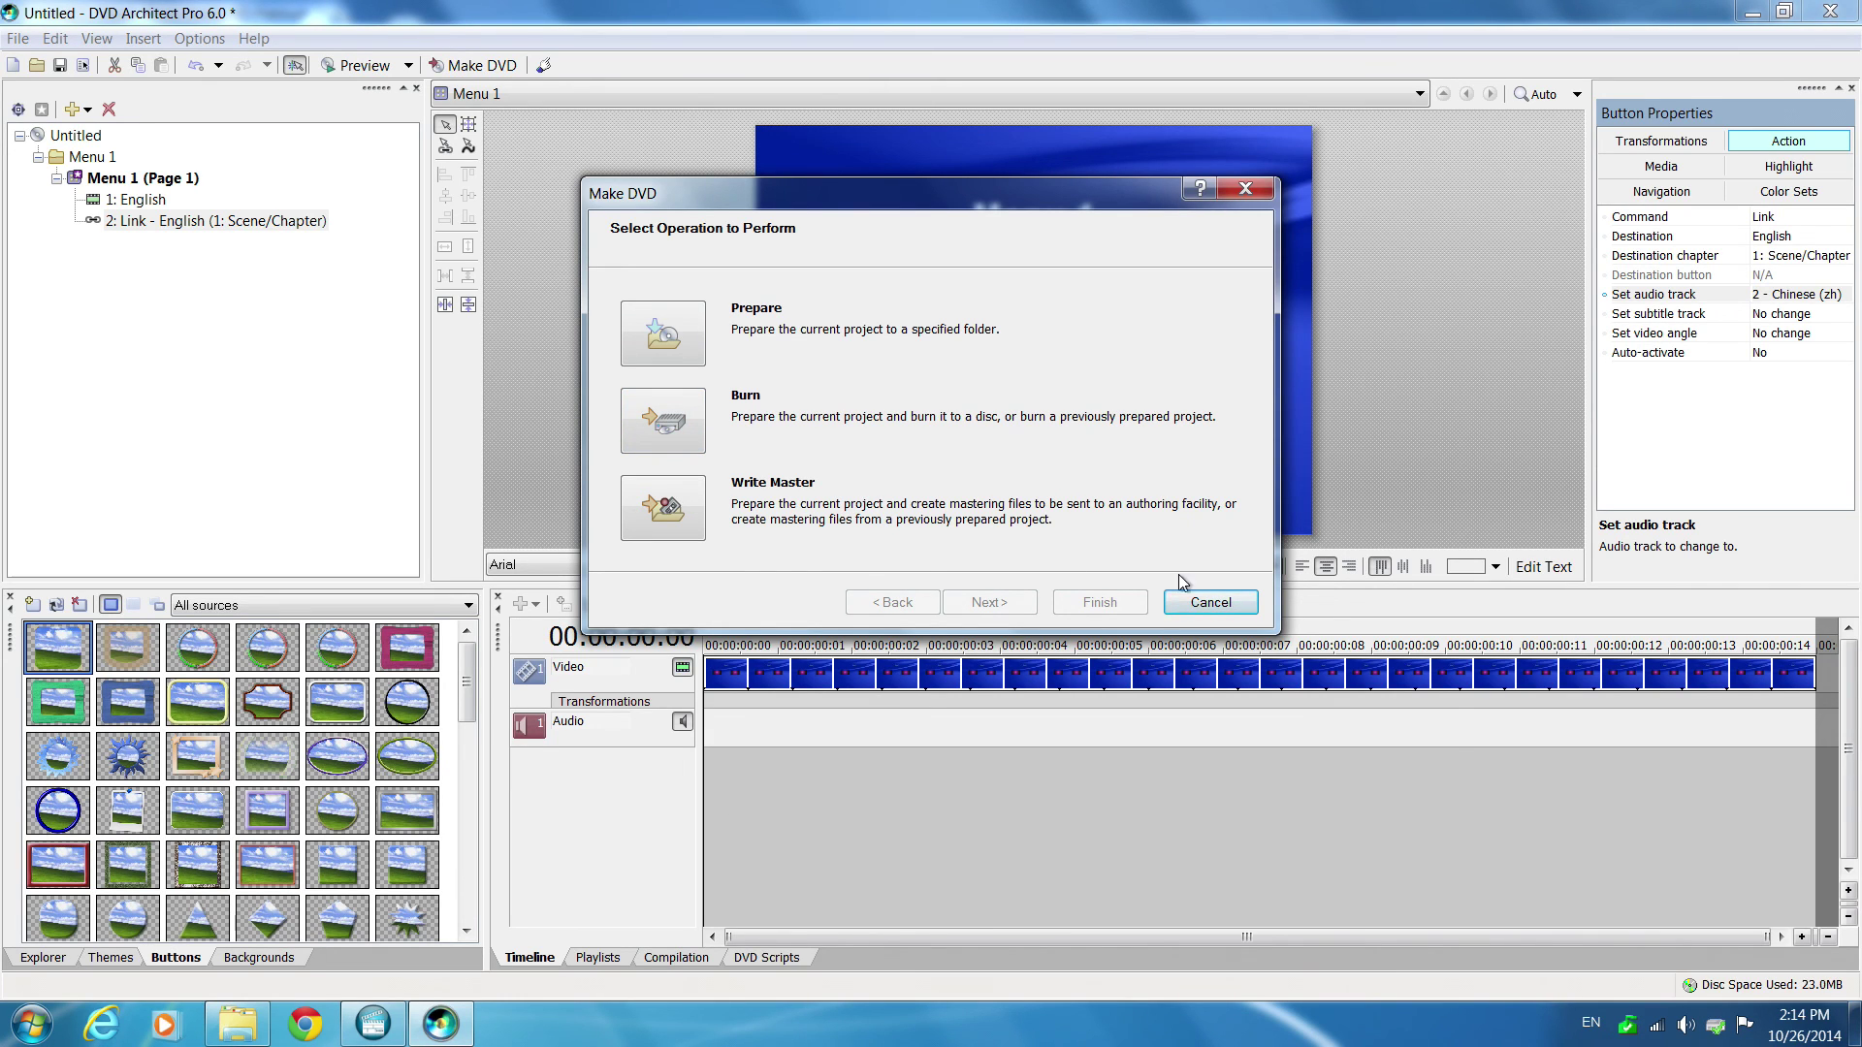
click(1205, 603)
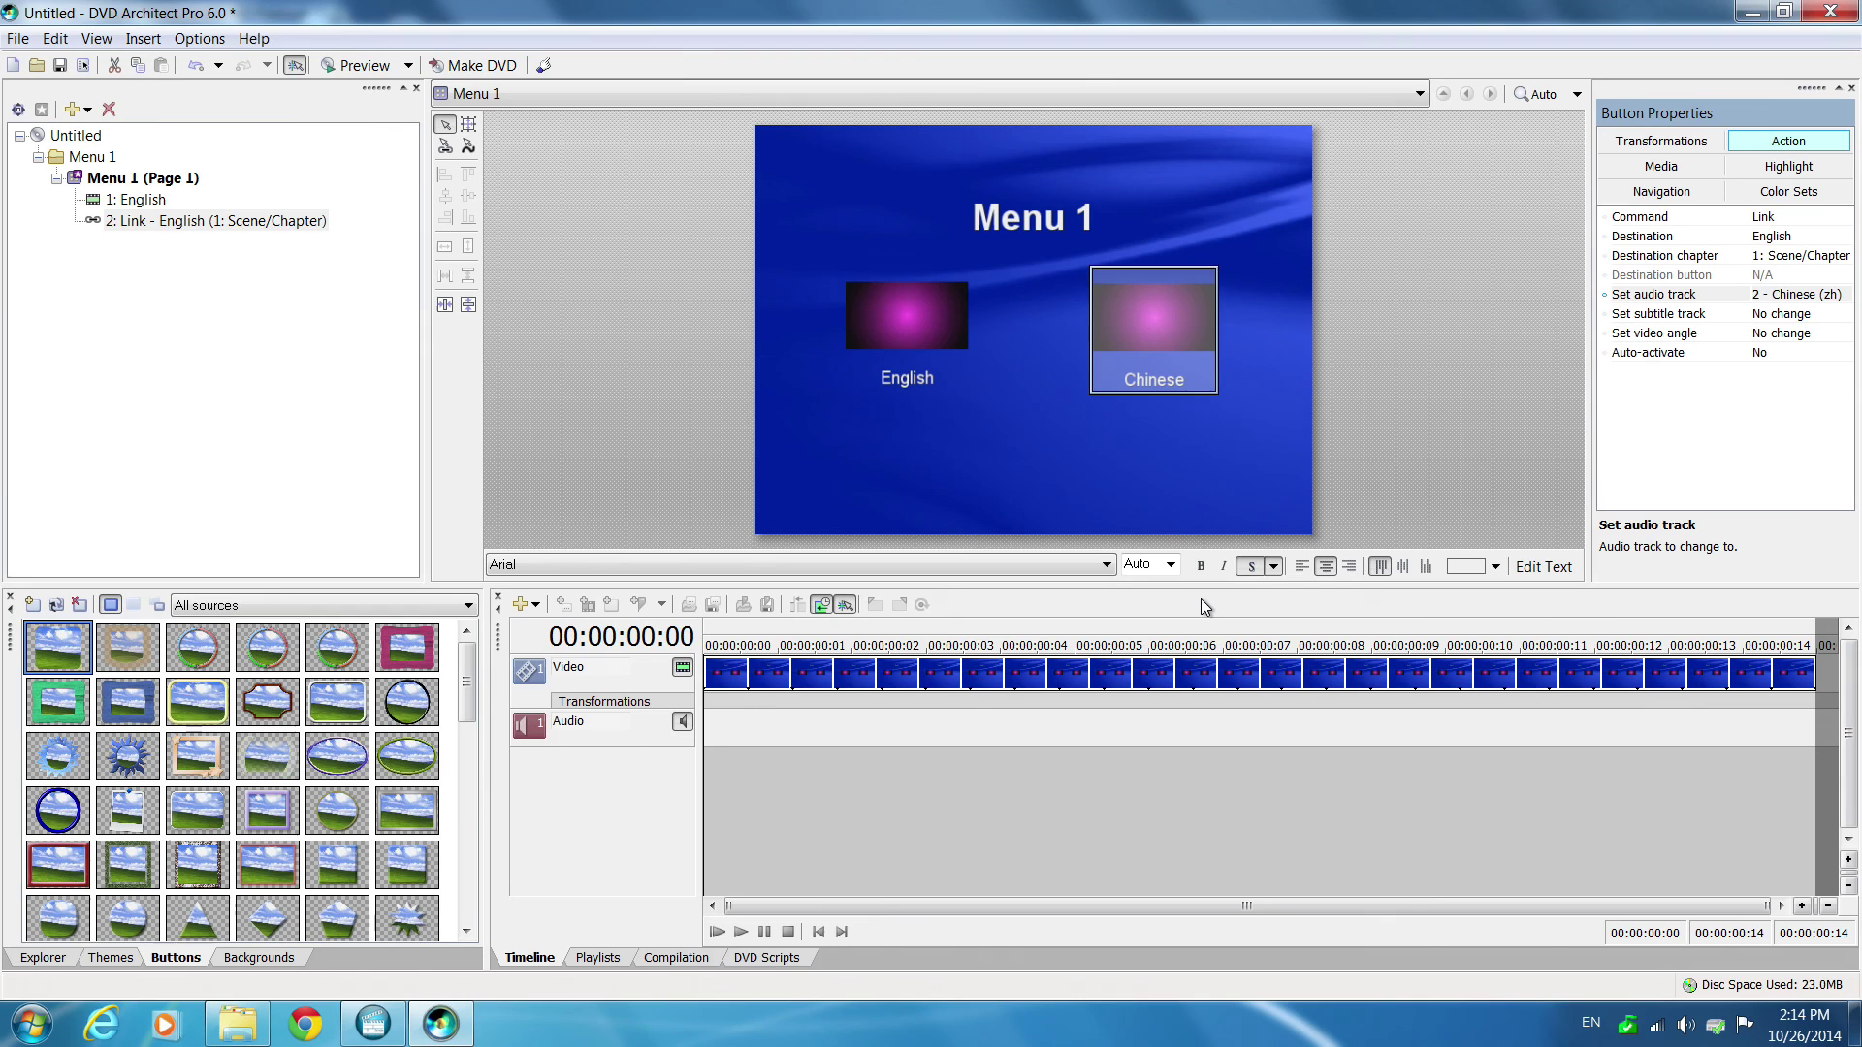